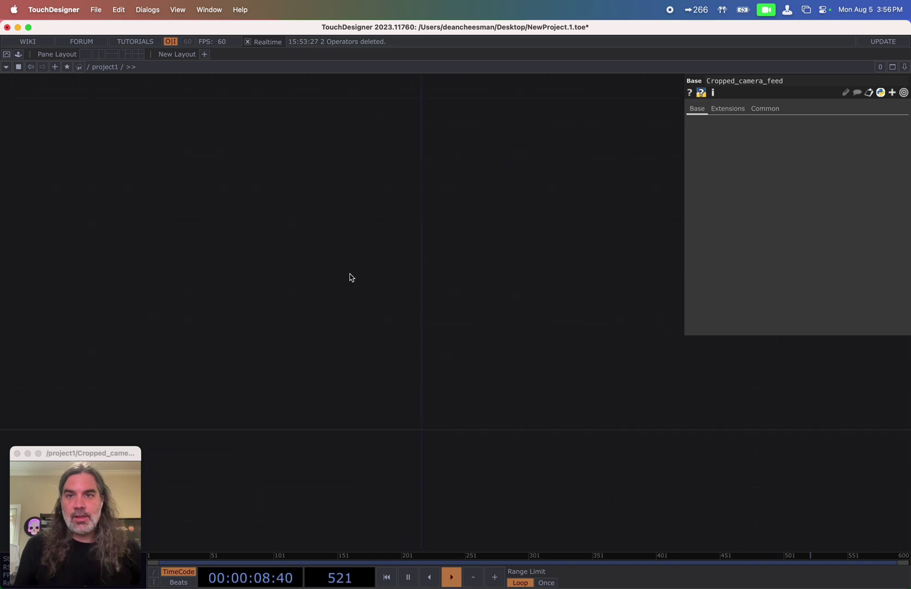
- Add a Keyboard In CHOP to the empty project network
key(Tab)
text(va)
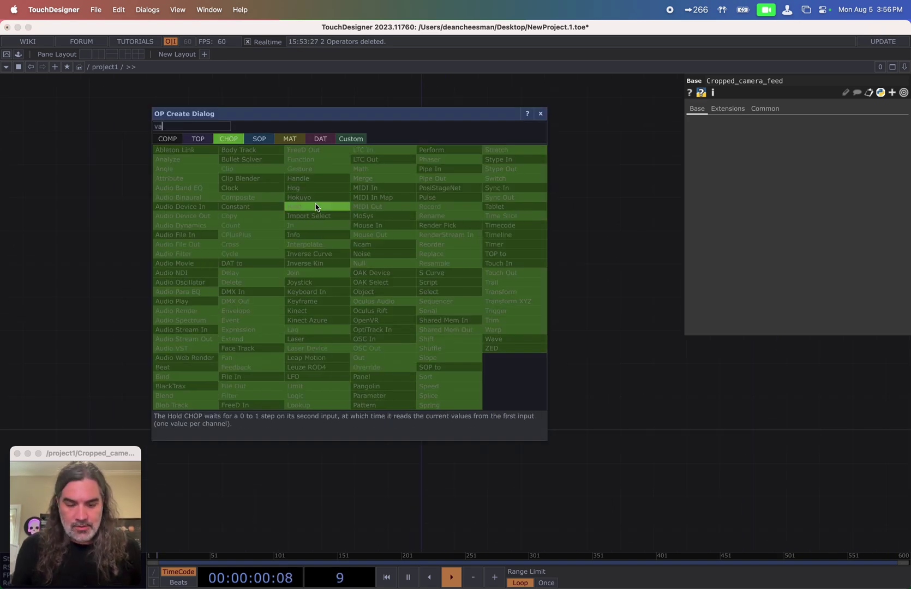
key(BackSpace)
key(BackSpace)
text(k)
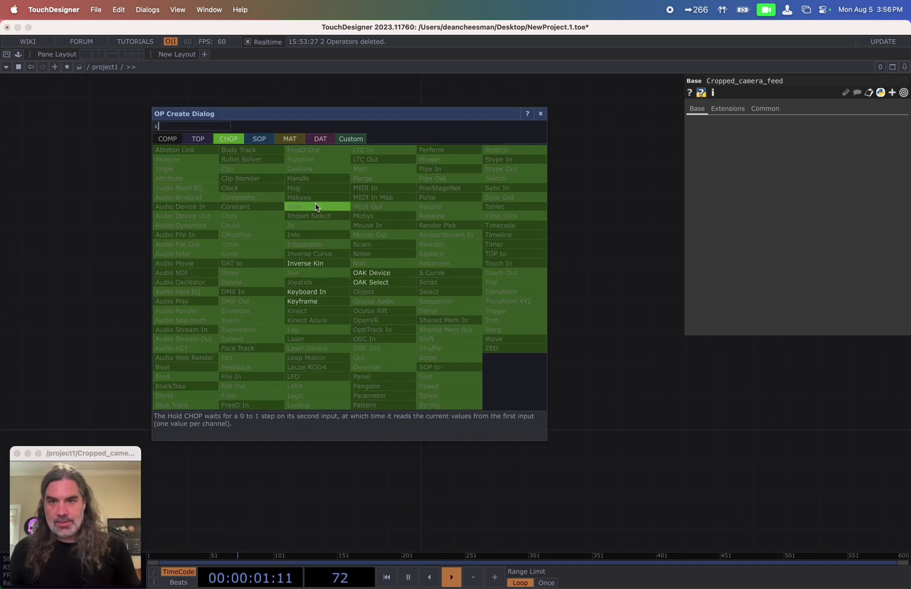
click(319, 292)
click(320, 232)
- Attach a Rename CHOP to the keyboard input's output and rename its channel to reset
click(358, 234)
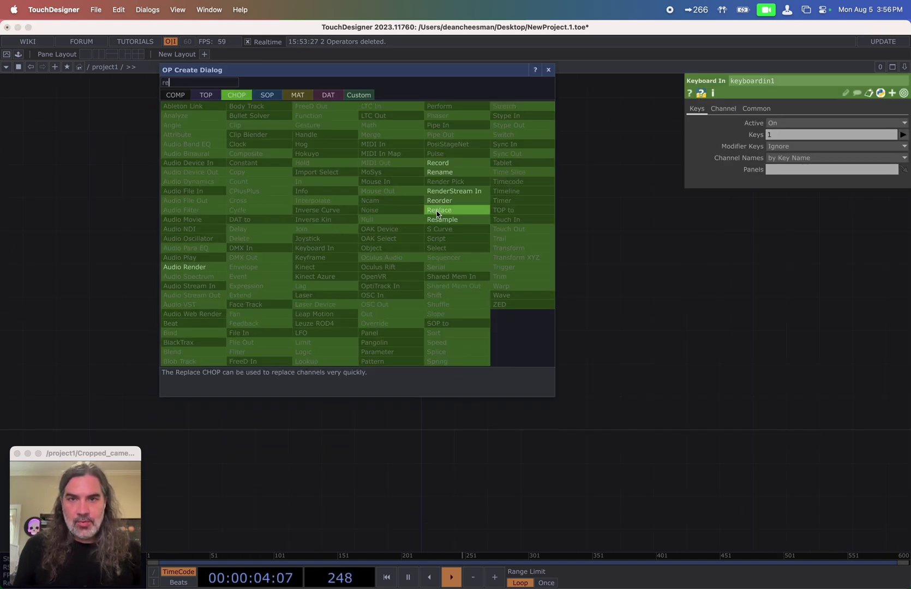
click(453, 175)
click(386, 239)
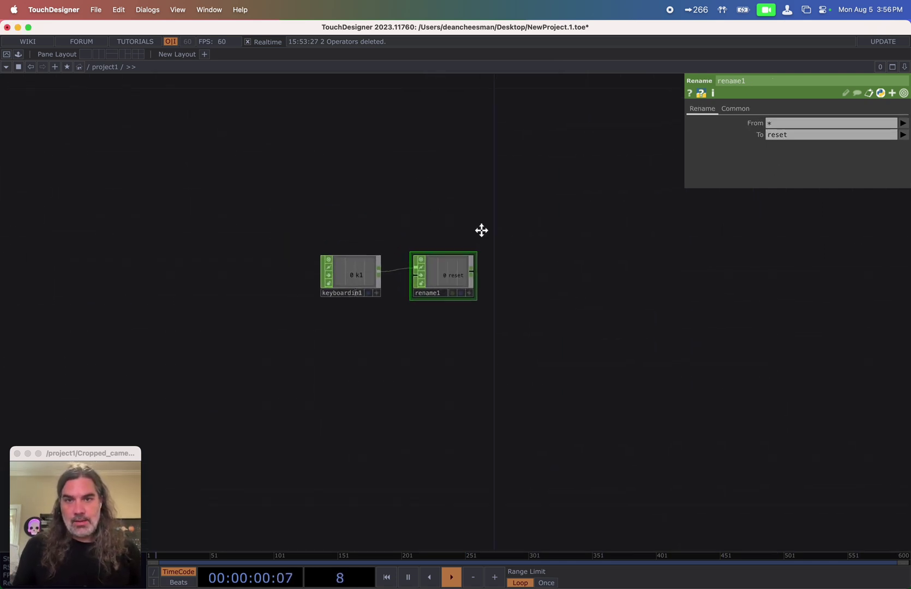
- Place an Audio File In CHOP above and to the left of the keyboard input node
key(Tab)
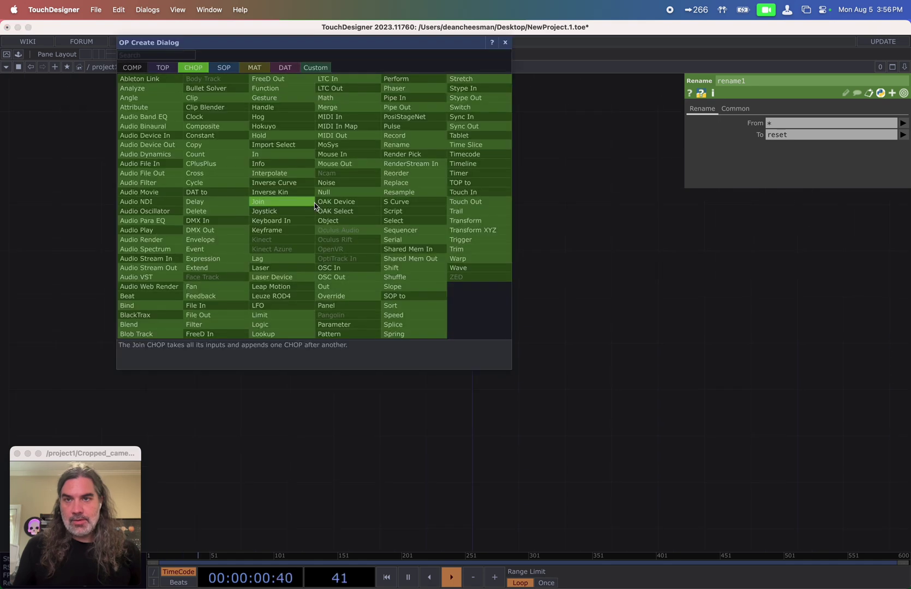
click(168, 165)
click(264, 187)
drag(263, 191, 232, 224)
- Attach a Math CHOP to the audio file input and set Combine Channels to Add
scroll(232, 223, up, 3)
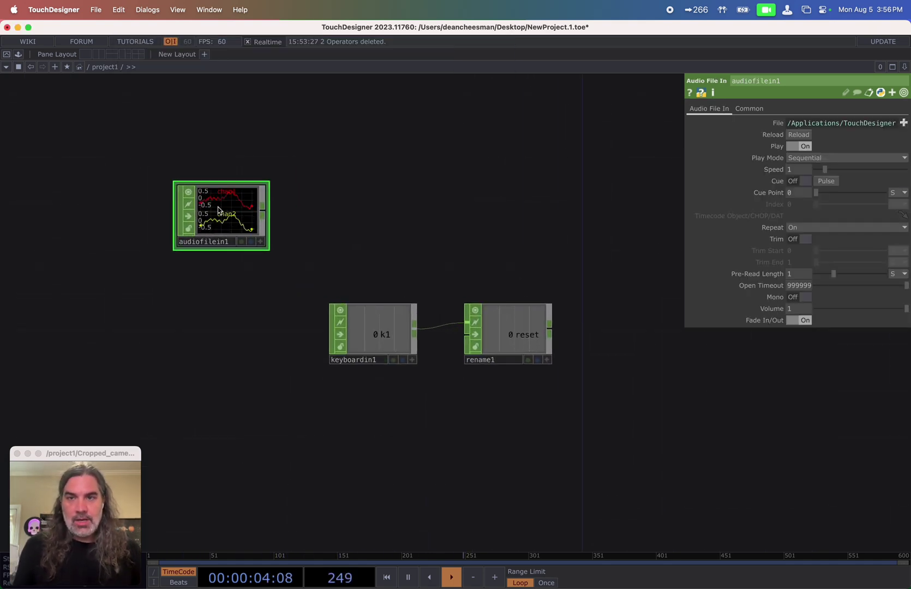
click(263, 210)
click(301, 217)
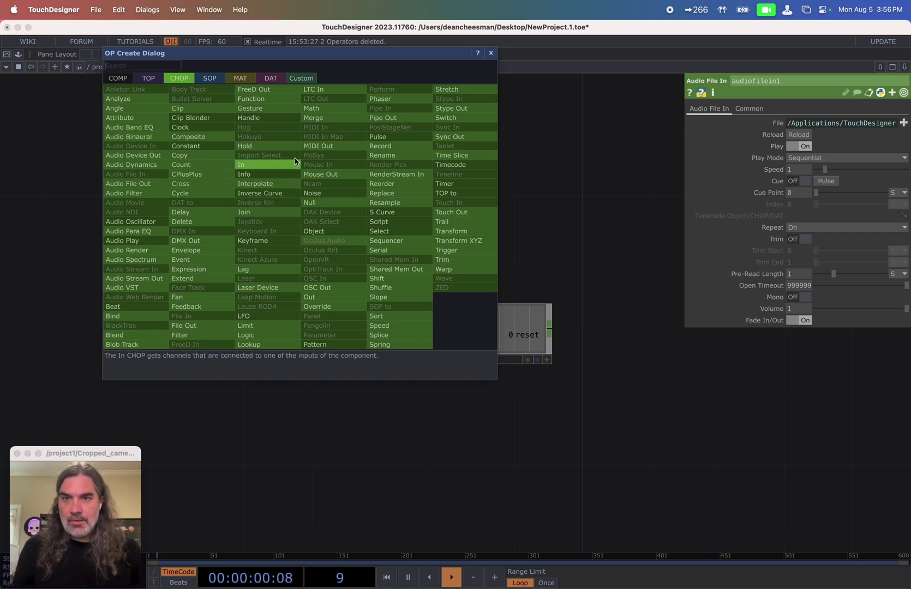
click(328, 110)
click(334, 207)
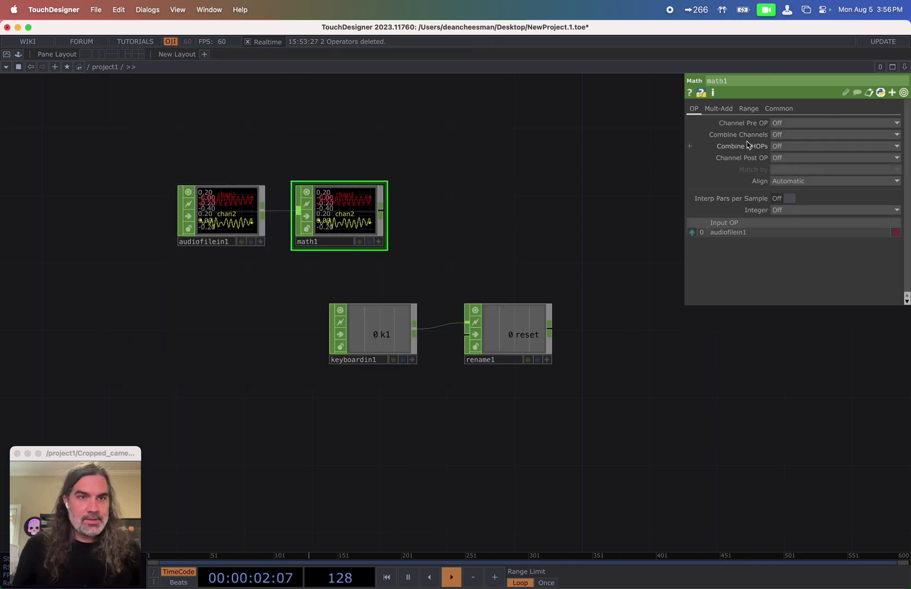
click(808, 136)
click(780, 157)
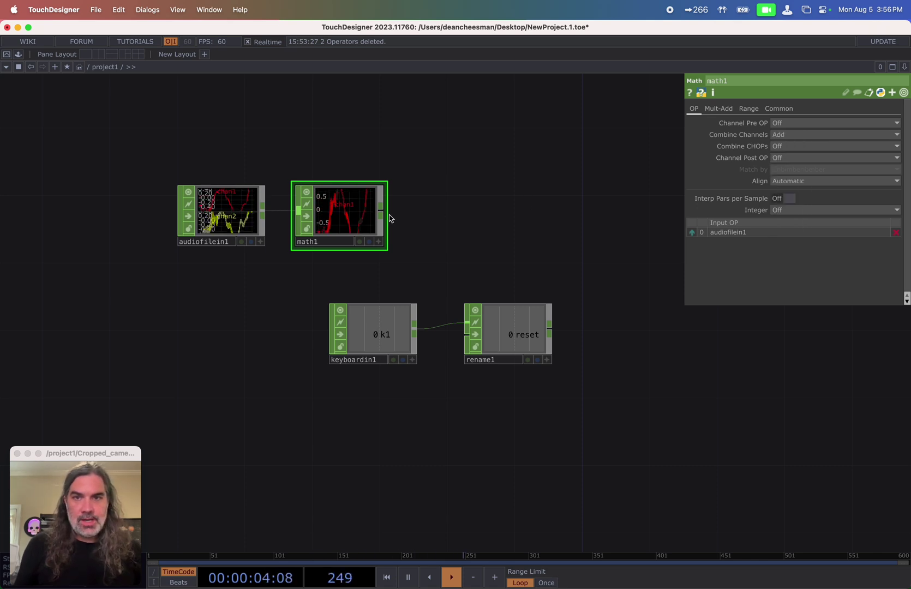
- Add an Analyze CHOP after the Math CHOP, wire the two together and set its function to RMS Power
key(Tab)
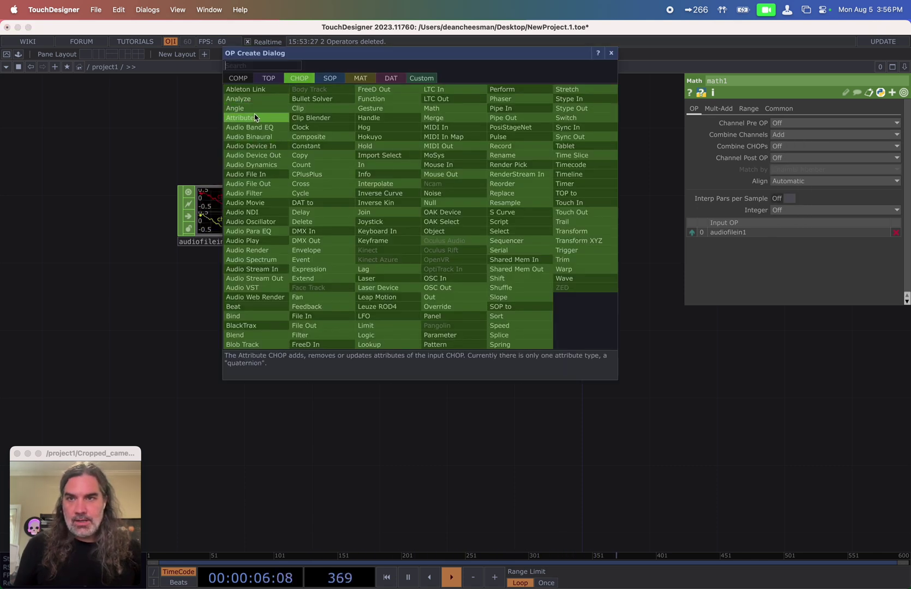
click(259, 105)
click(437, 213)
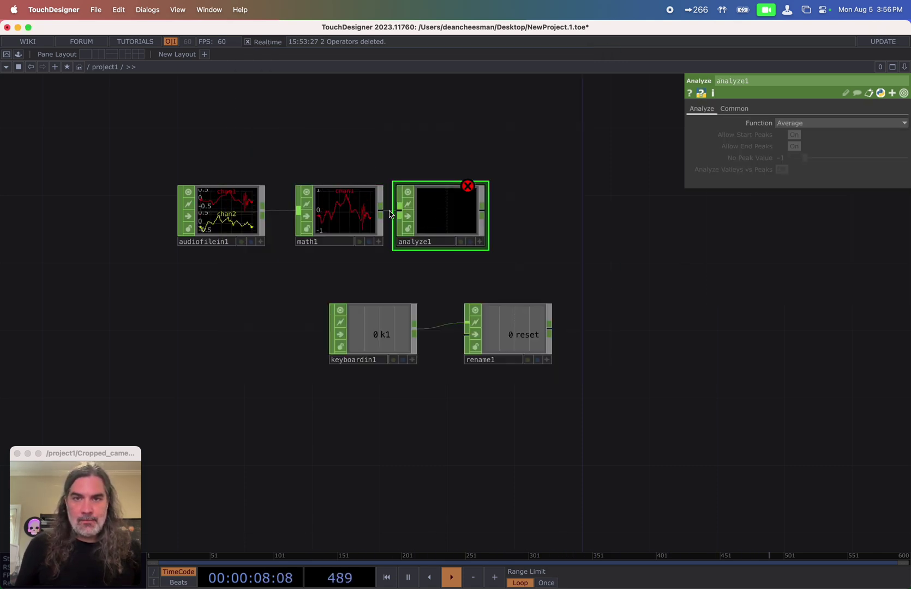
click(840, 123)
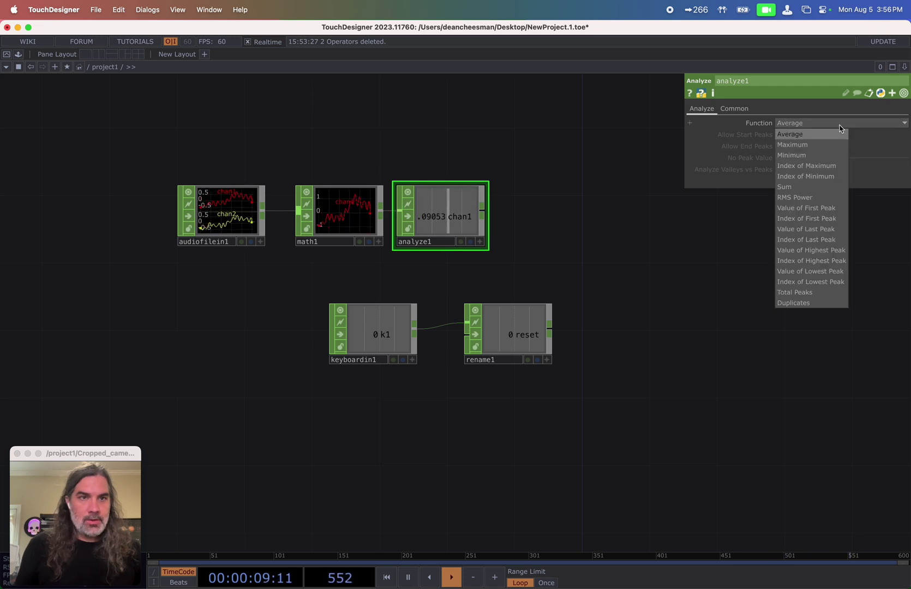
click(795, 197)
- Add an Envelope CHOP above and to the right of the Analyze CHOP, fed by the Analyze output
scroll(503, 231, up, 5)
drag(393, 256, 387, 258)
key(Tab)
text(e)
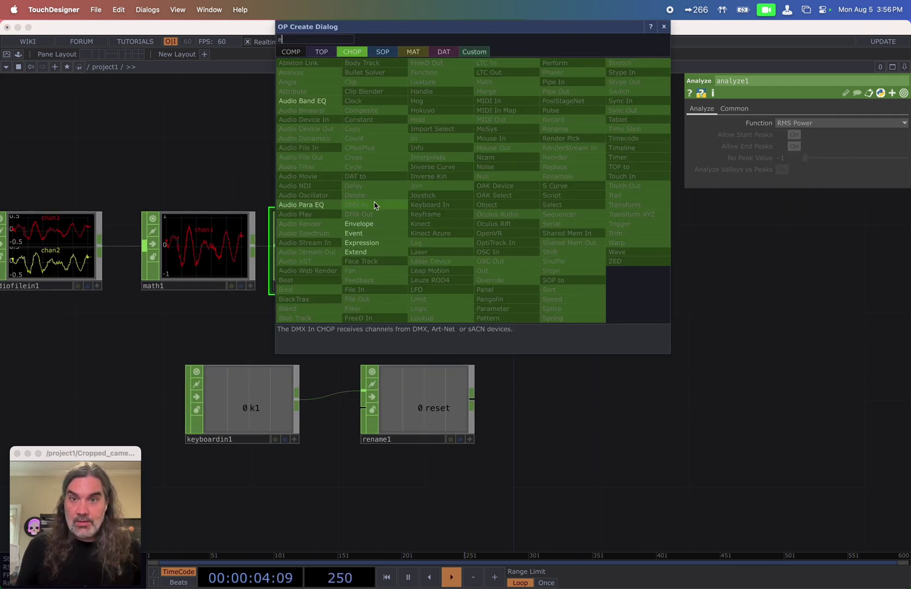
click(371, 224)
click(507, 148)
drag(533, 245, 497, 258)
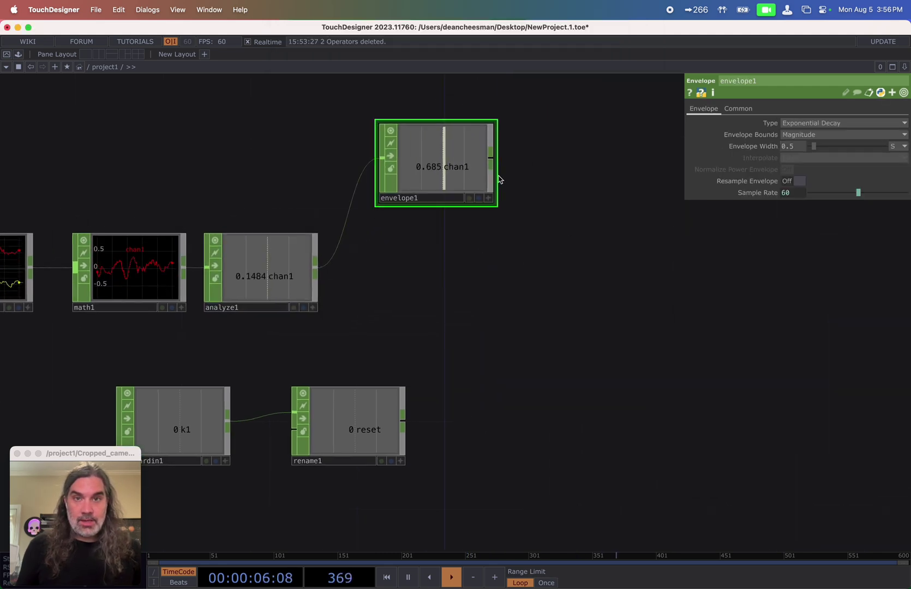
- Place a second Math CHOP below and to the right of the Envelope CHOP, and set the envelope width to 3.05 seconds
right_click(491, 156)
text(mat)
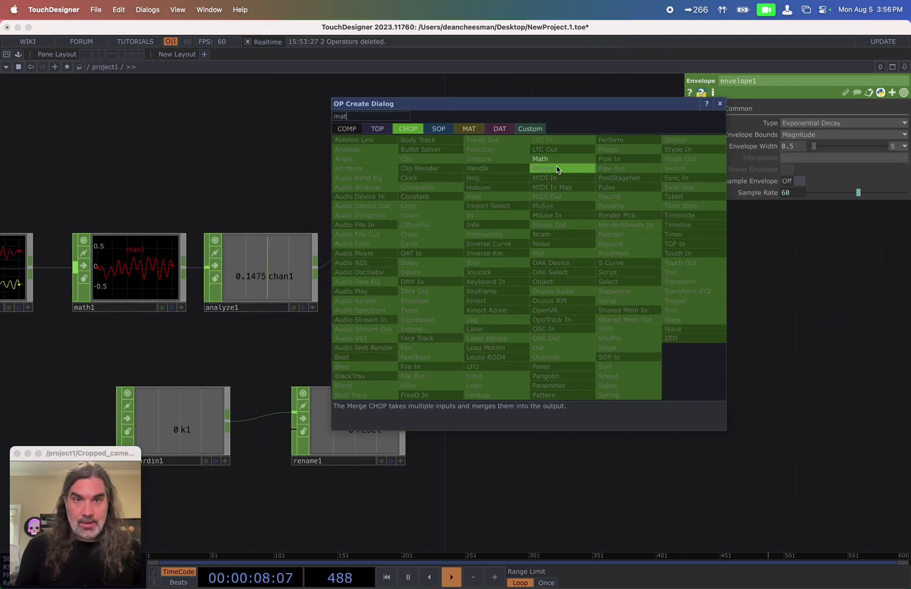
key(Return)
click(590, 276)
click(486, 163)
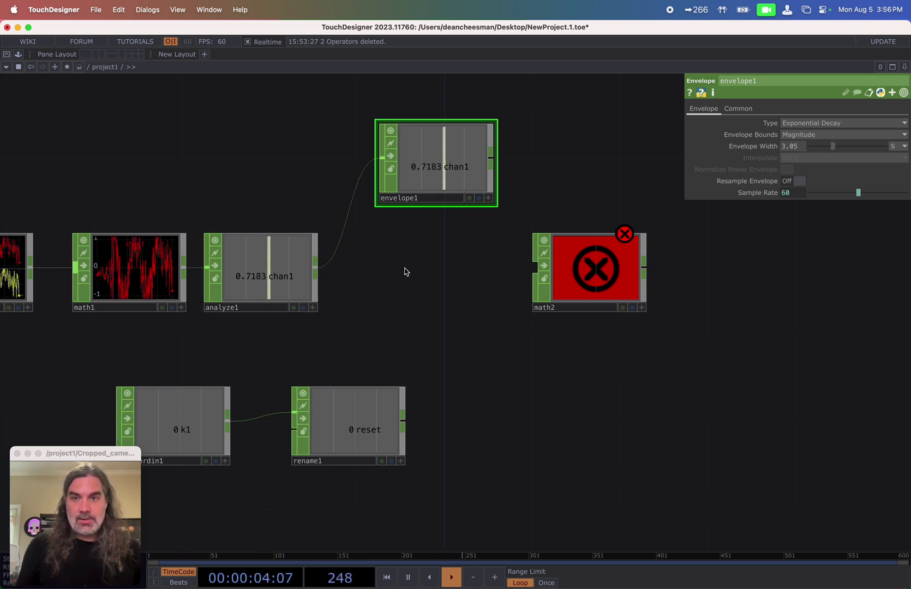
- Wire the Analyze CHOP and then the Envelope CHOP into the second Math CHOP, with Combine CHOPs set to Divide
drag(494, 271, 536, 276)
click(592, 273)
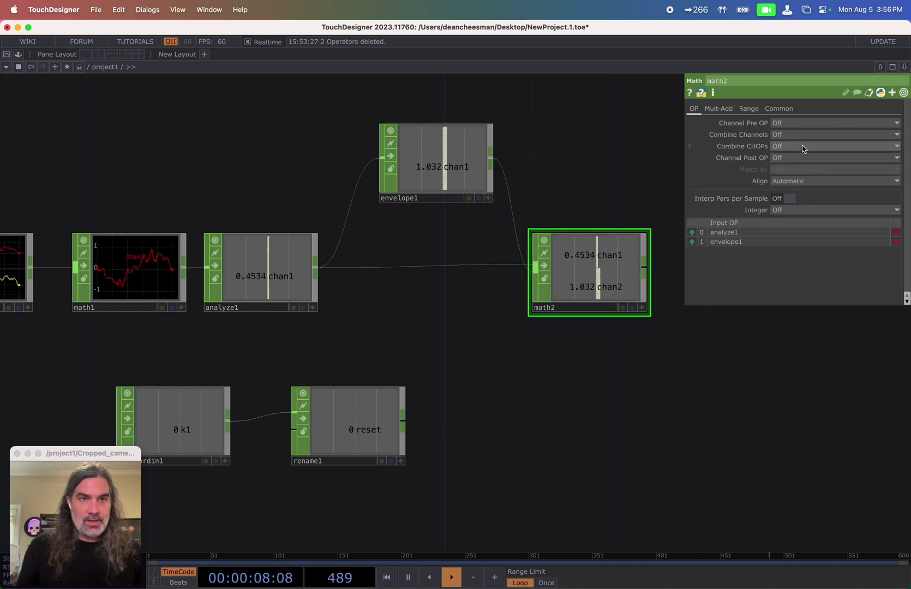
click(786, 157)
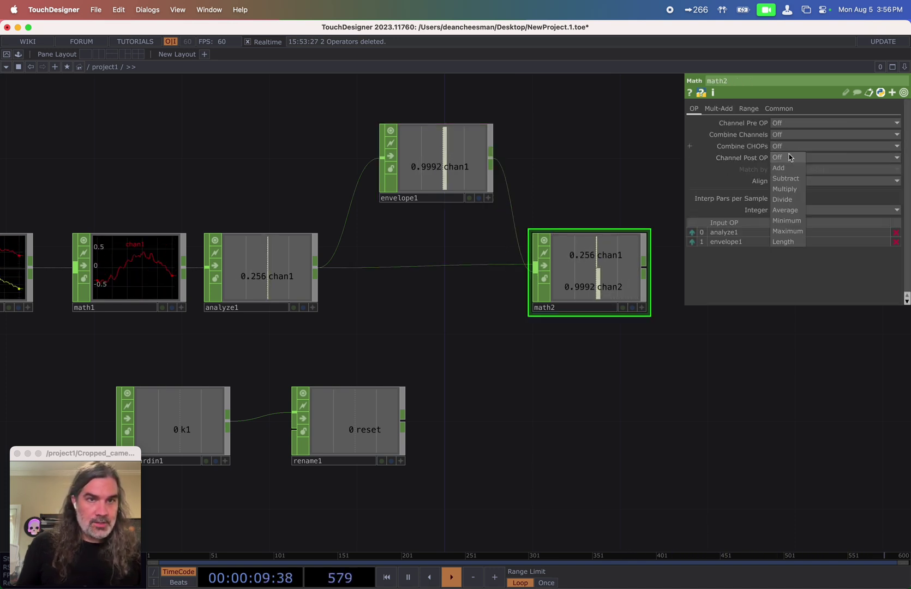
click(790, 200)
- Attach a Trail CHOP to the second Math CHOP's output and place it above that node
scroll(452, 277, right, 5)
drag(486, 281, 537, 211)
click(536, 211)
click(699, 217)
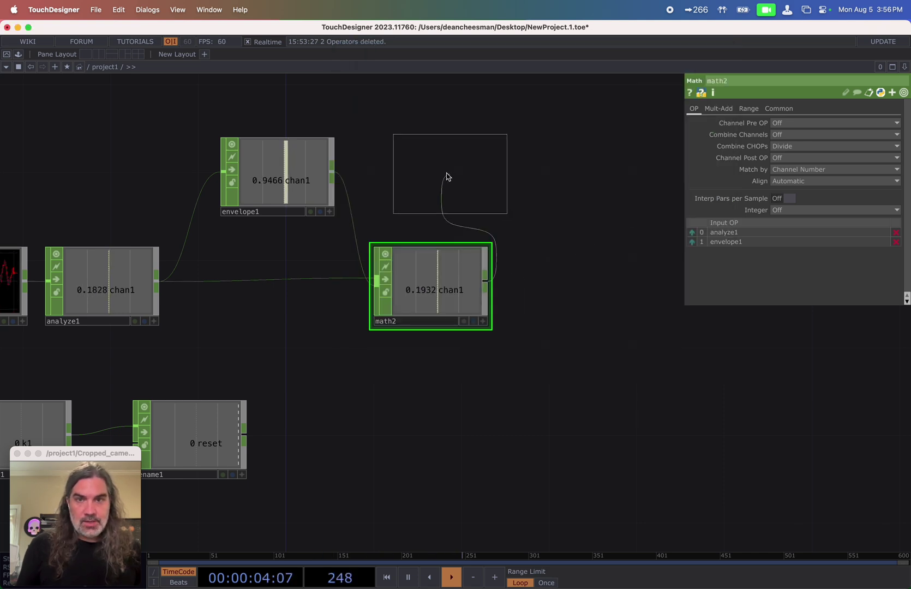
click(441, 177)
scroll(460, 182, up, 2)
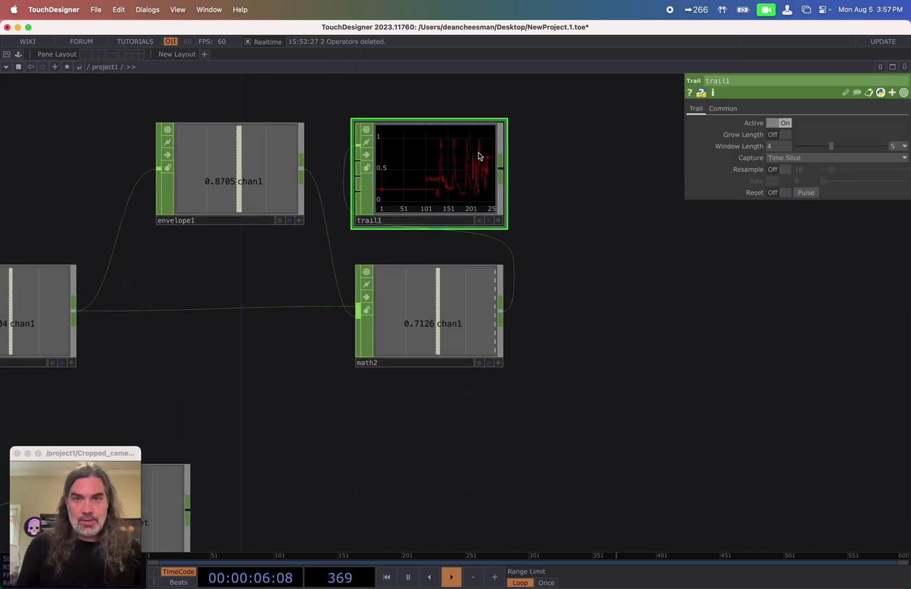
- Branch a Filter CHOP off the second Math CHOP's output and place it beside that node
drag(536, 240, 498, 230)
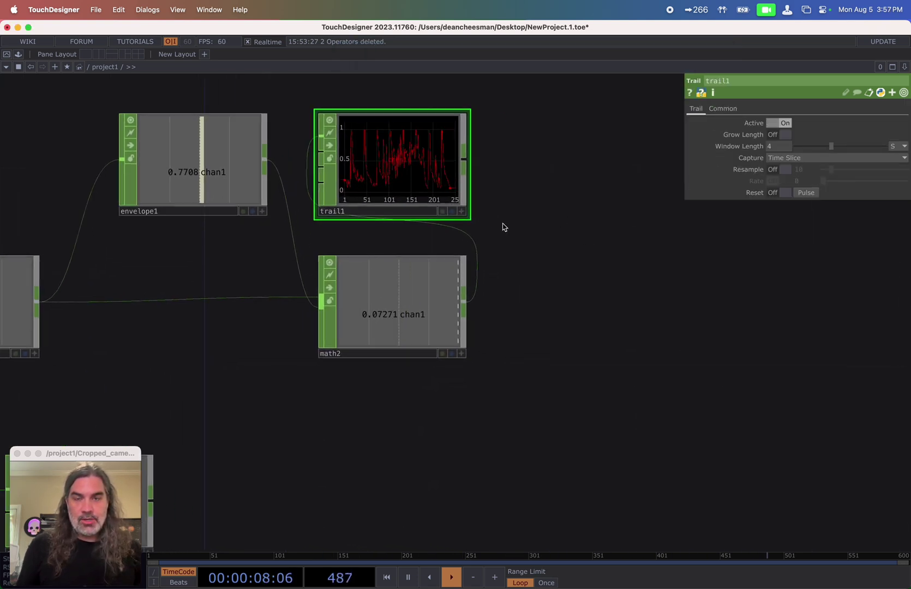
scroll(498, 242, down, 2)
drag(499, 309, 418, 301)
scroll(404, 295, right, 1)
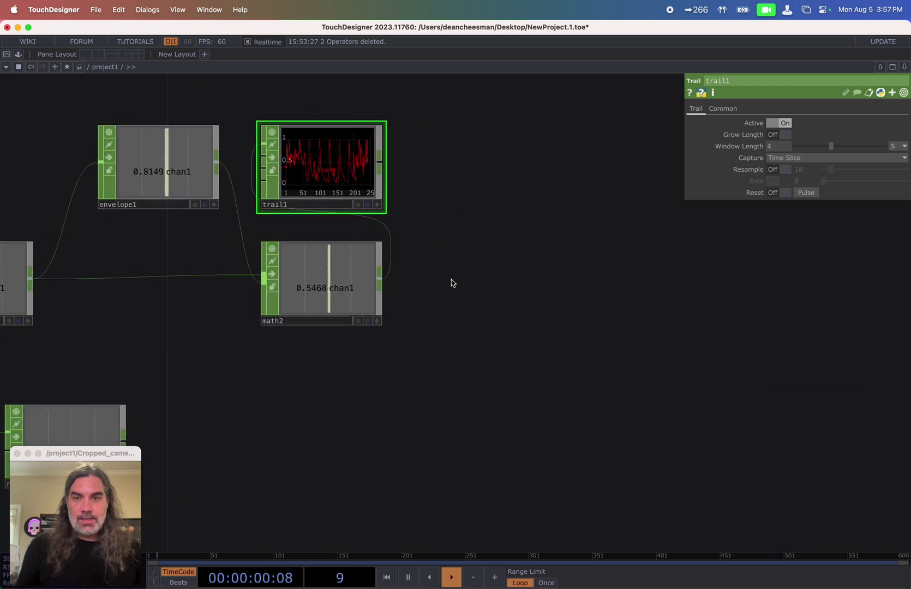
click(469, 281)
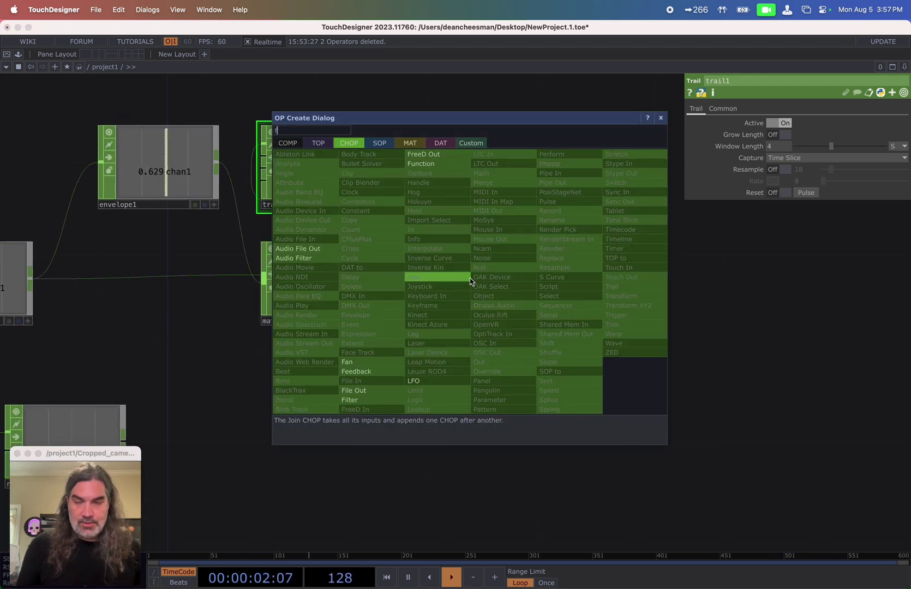
click(350, 399)
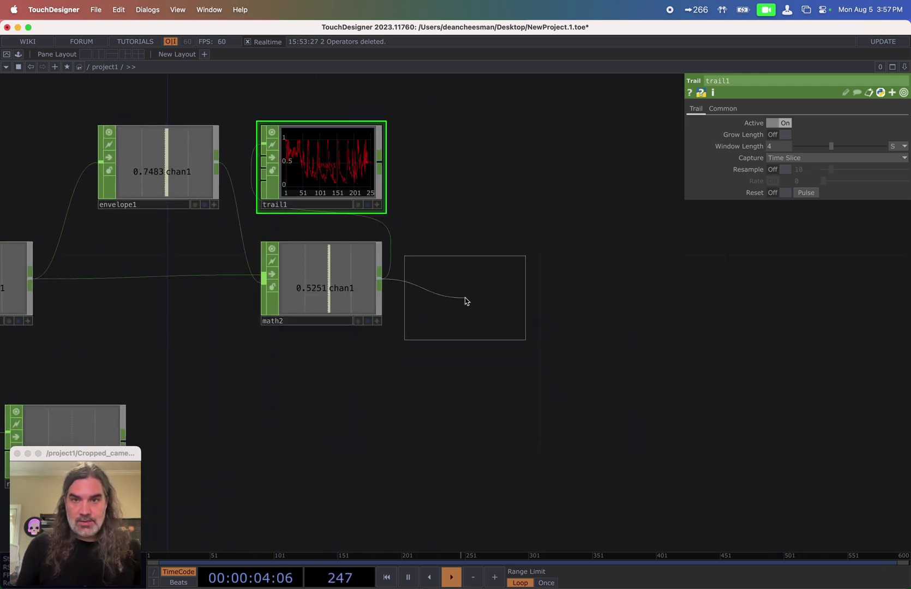
click(465, 300)
click(519, 303)
- Attach a second Trail CHOP to the Filter CHOP's output and place it above the filter
click(523, 162)
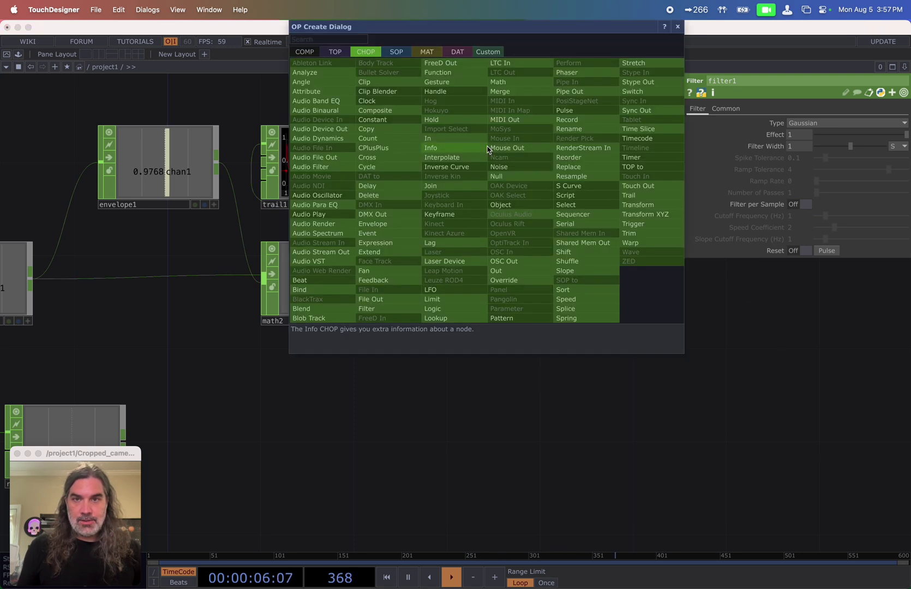
click(630, 195)
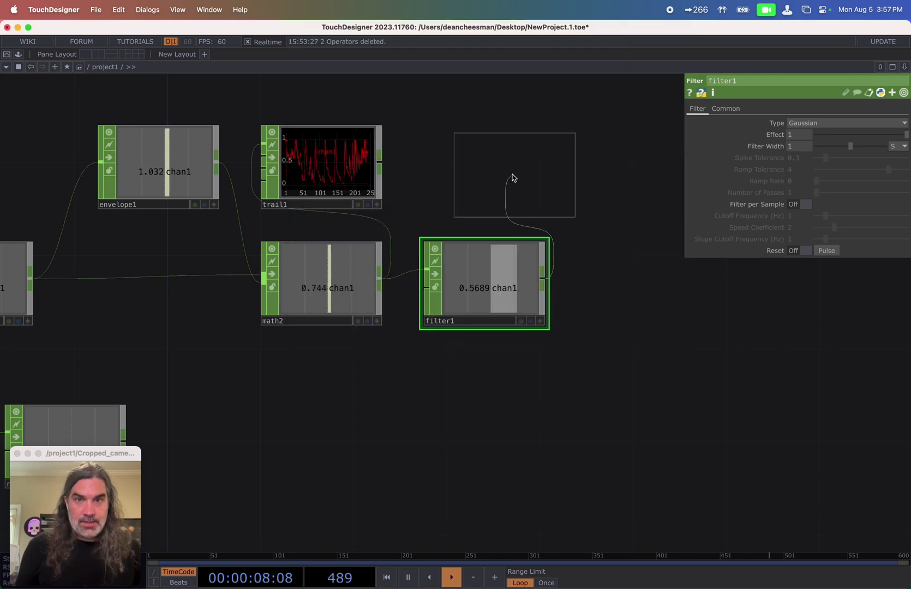
click(498, 176)
- Set the Filter CHOP's filter width to 0.36 seconds and its effect to 0.877
scroll(441, 175, up, 2)
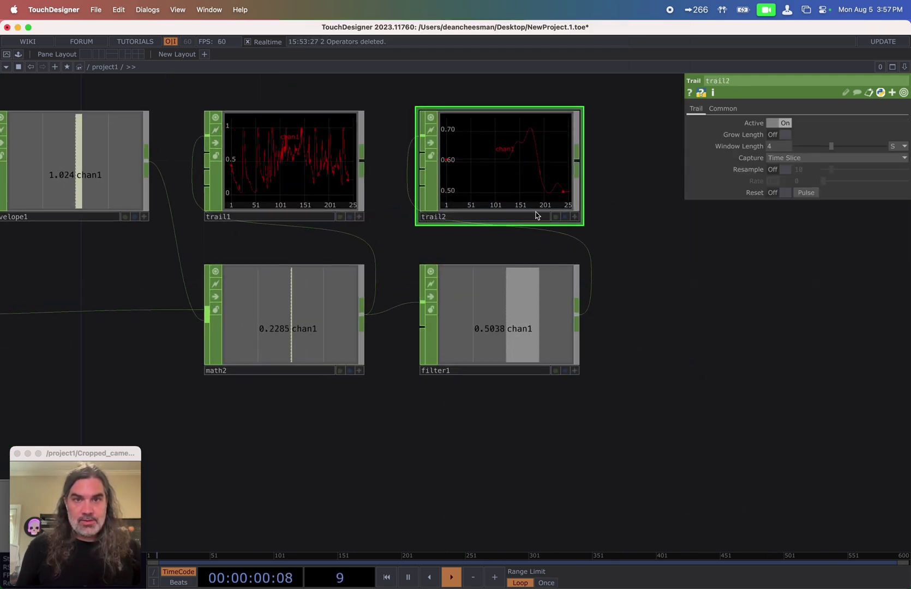
click(421, 266)
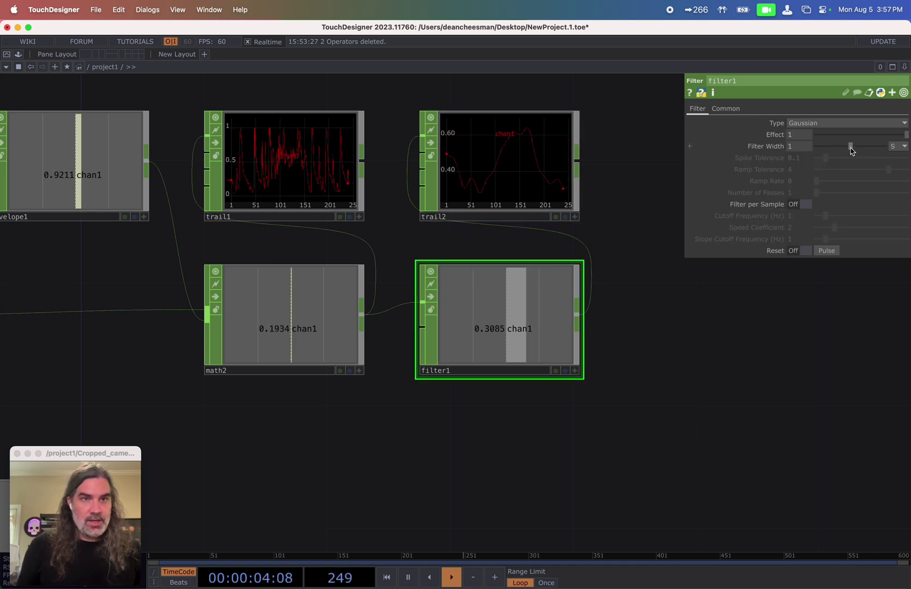
drag(839, 151, 829, 146)
drag(906, 134, 896, 139)
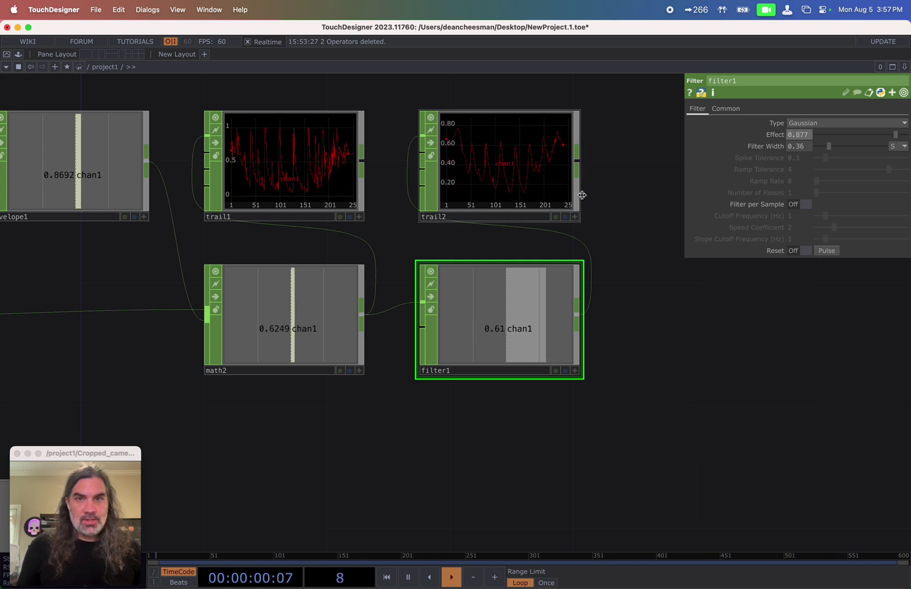
- Attach a Rename CHOP to the Filter CHOP's output and rename its channel to audio
drag(621, 172, 622, 226)
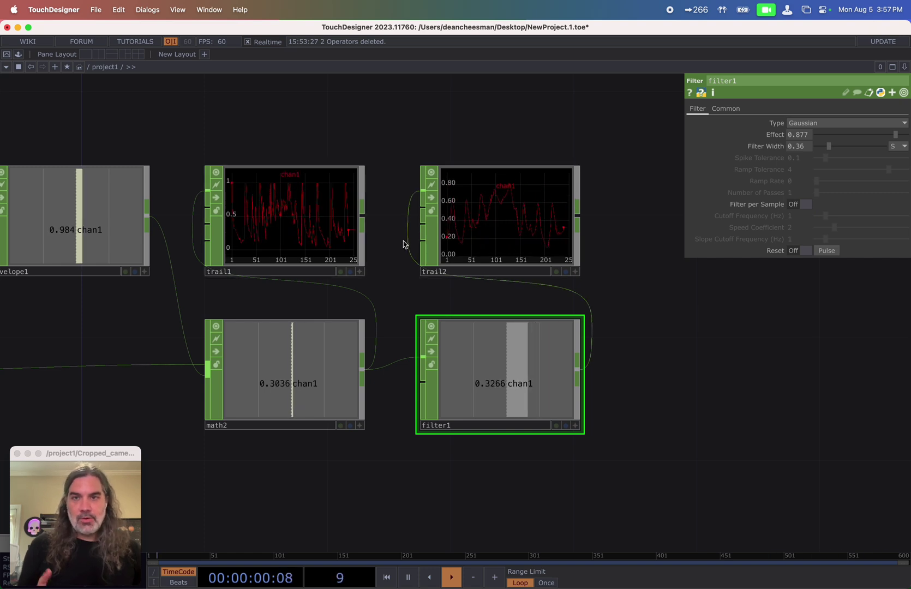
drag(595, 371, 339, 342)
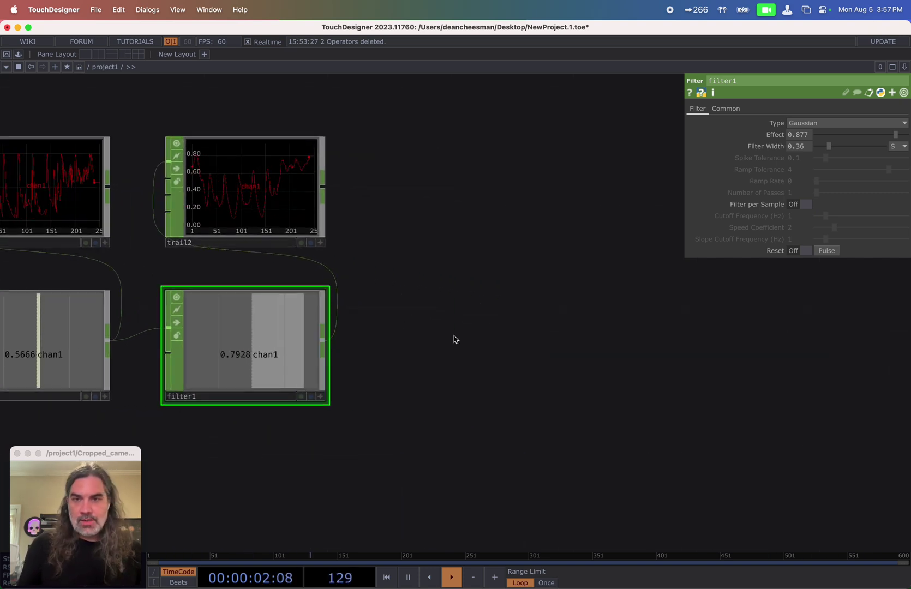
scroll(450, 367, down, 5)
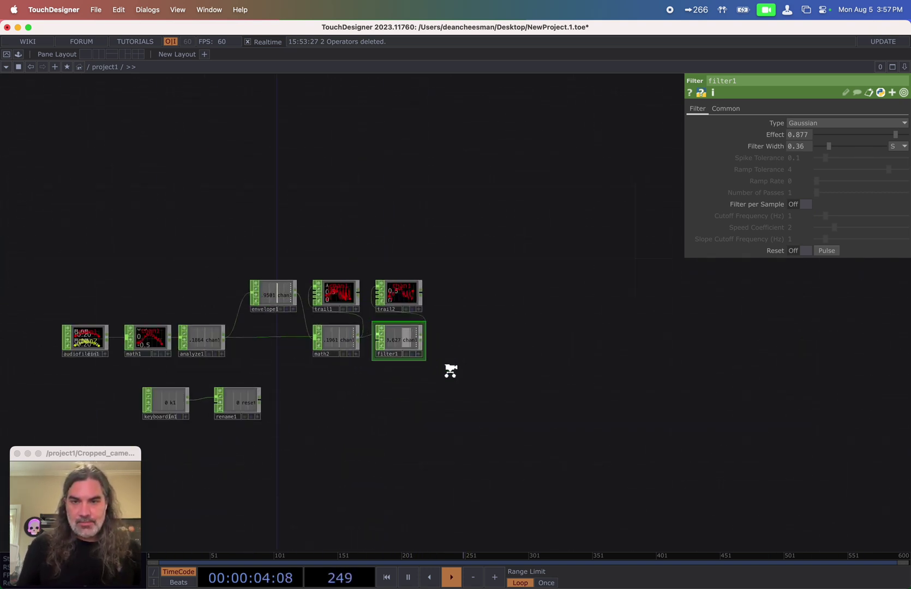
key(Tab)
text(ren)
click(531, 274)
click(475, 337)
click(784, 136)
text(audio)
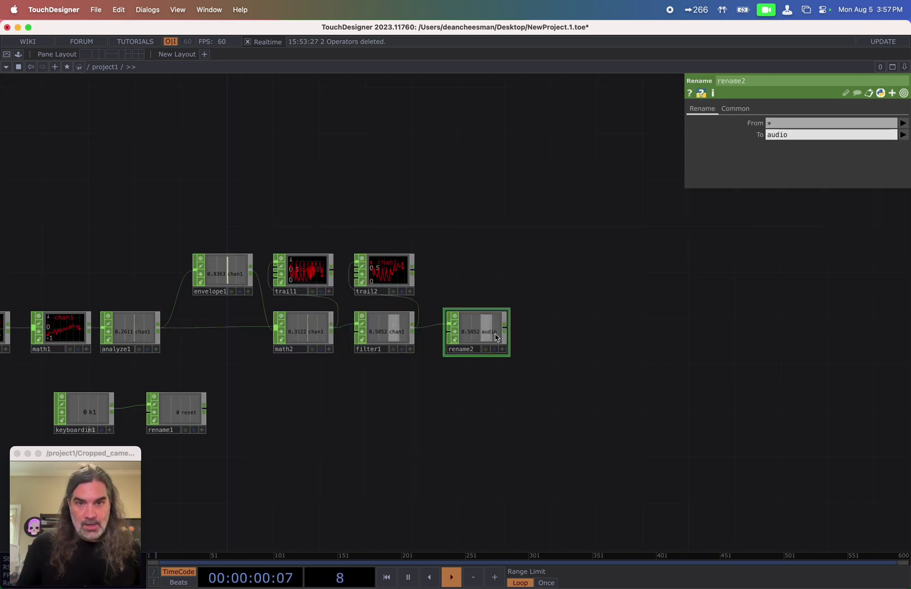
- Add a Merge CHOP after the audio Rename CHOP and wire the reset Rename CHOP in as its second input
key(Tab)
text(merg)
click(563, 233)
click(598, 354)
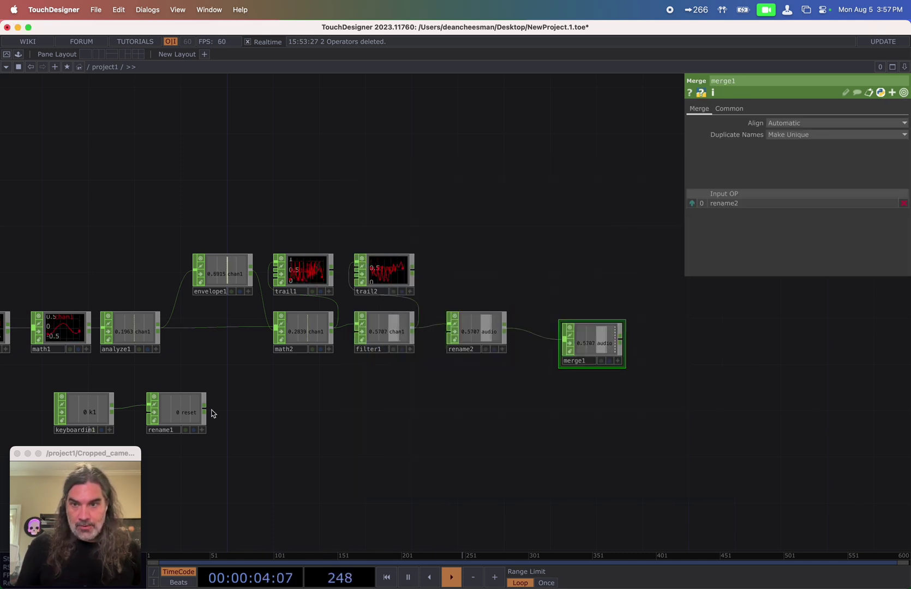
drag(210, 412, 567, 339)
scroll(570, 362, right, 5)
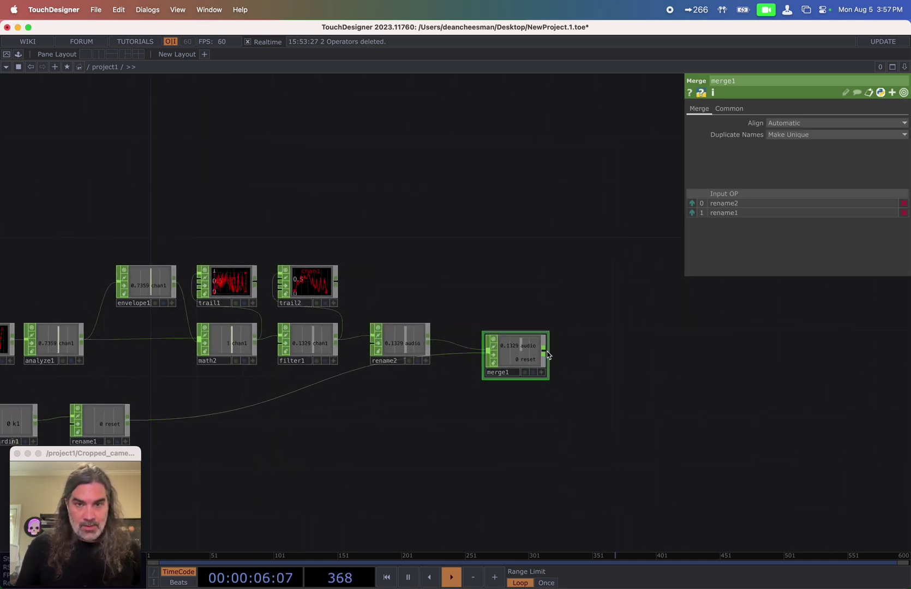
- Add a Null CHOP after the Merge CHOP and name it variables
right_click(547, 355)
click(573, 345)
click(626, 378)
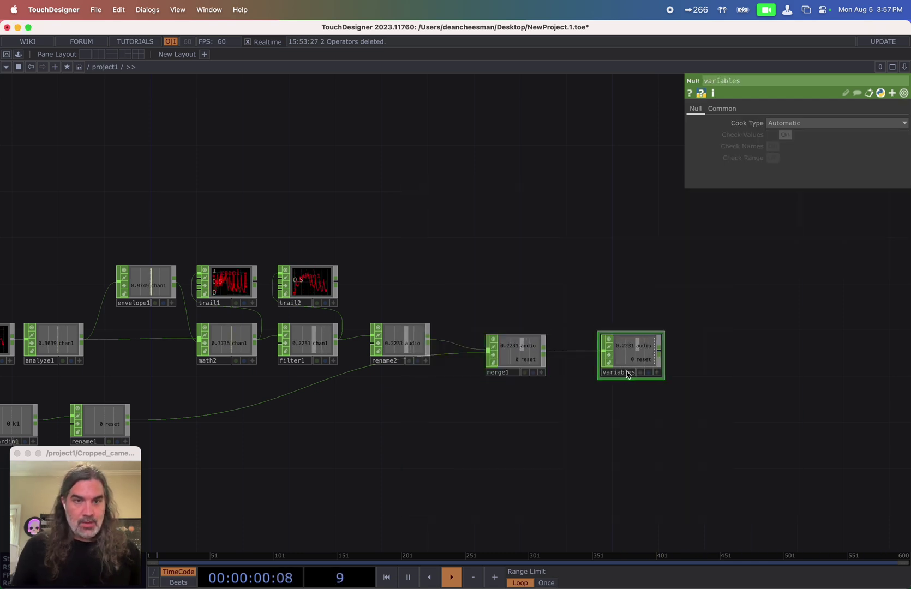
- Show the variables Null CHOP's channels in a floating viewer, shrunk and parked above the network
right_click(633, 354)
click(647, 350)
drag(655, 265, 594, 27)
drag(690, 194, 675, 77)
- Select the whole CHOP chain feeding variables and collapse it into a Base COMP
drag(559, 215, 634, 214)
scroll(562, 262, down, 2)
drag(562, 262, 665, 242)
scroll(665, 242, down, 1)
right_drag(743, 248, 141, 422)
right_click(548, 432)
click(580, 530)
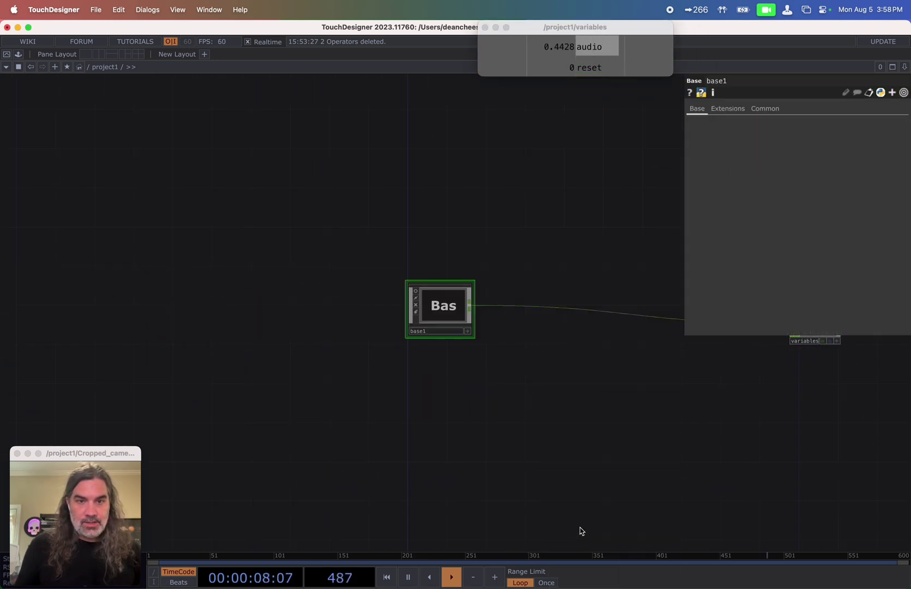
- Move the Base COMP close beside the variables Null CHOP
drag(670, 350, 380, 340)
drag(319, 320, 230, 280)
drag(279, 326, 412, 202)
drag(378, 339, 488, 300)
- Add a Circle TOP in the empty network area below the Base COMP
scroll(423, 354, left, 5)
scroll(391, 343, down, 3)
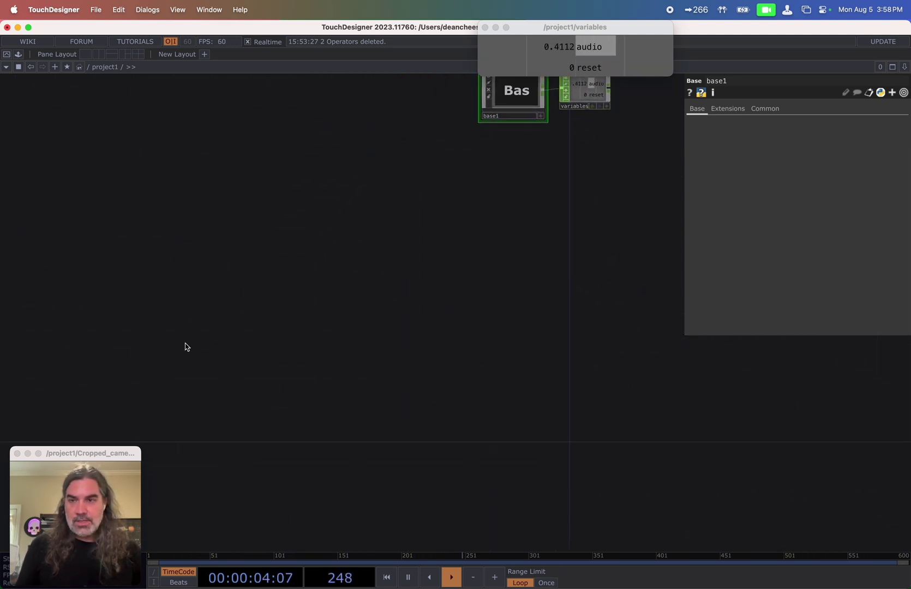
scroll(223, 344, down, 2)
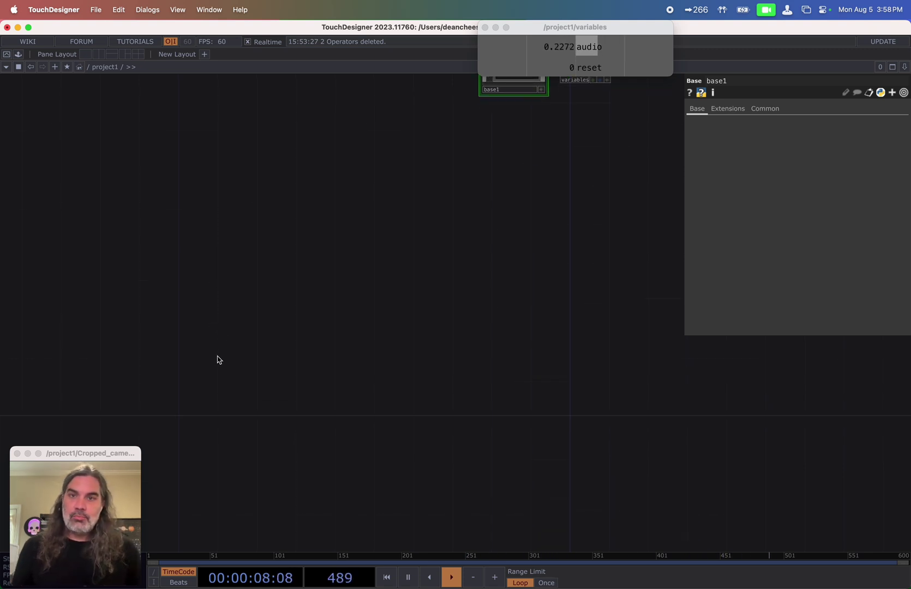
key(Tab)
click(46, 229)
text(c)
click(37, 343)
click(197, 398)
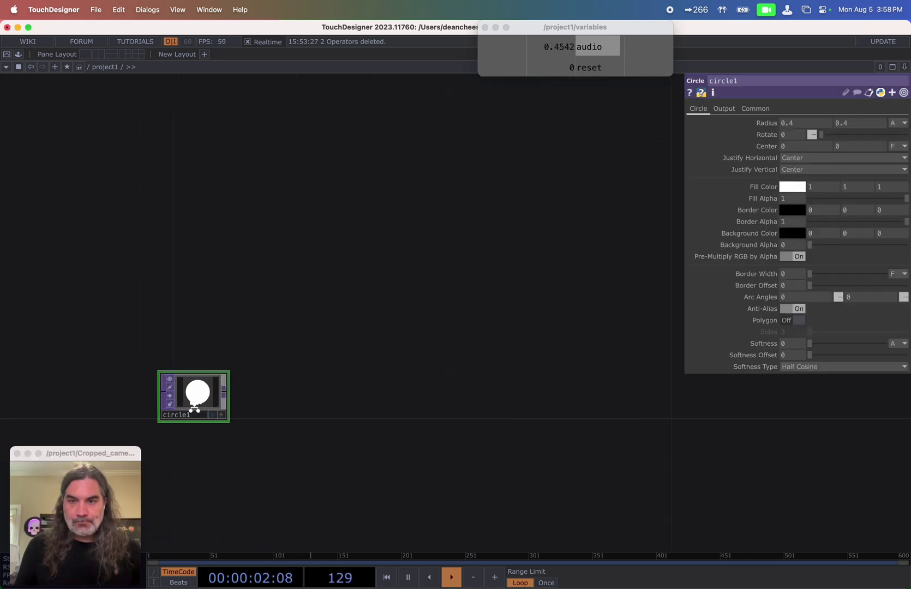
- Set the Circle TOP's resolution to 1080 by 1080 and both of its radius values to 0.15
click(755, 109)
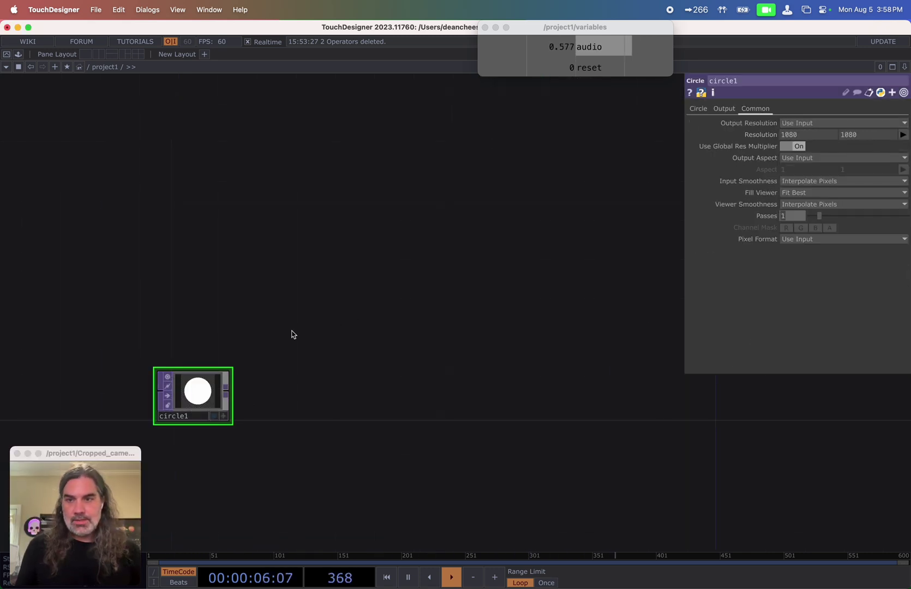
scroll(174, 389, up, 5)
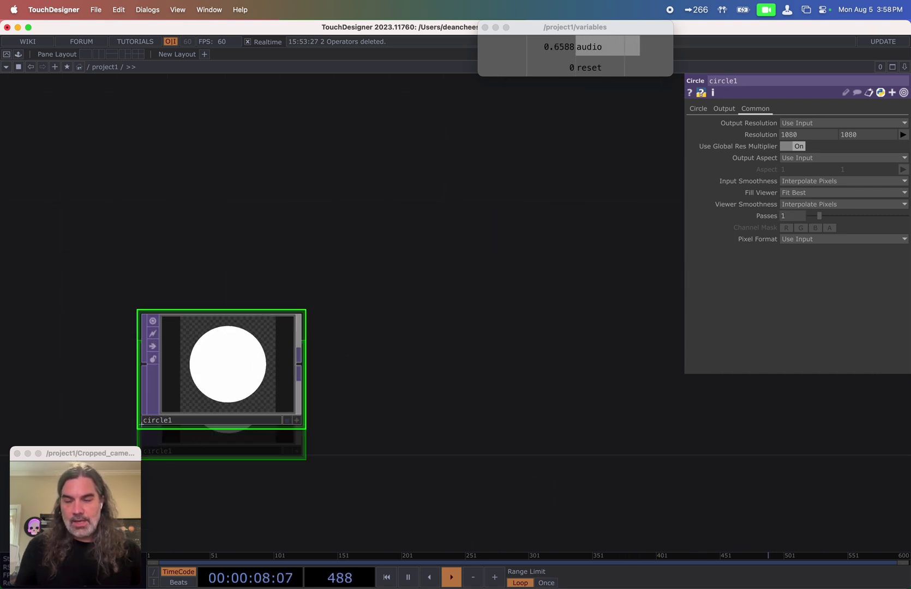
click(698, 109)
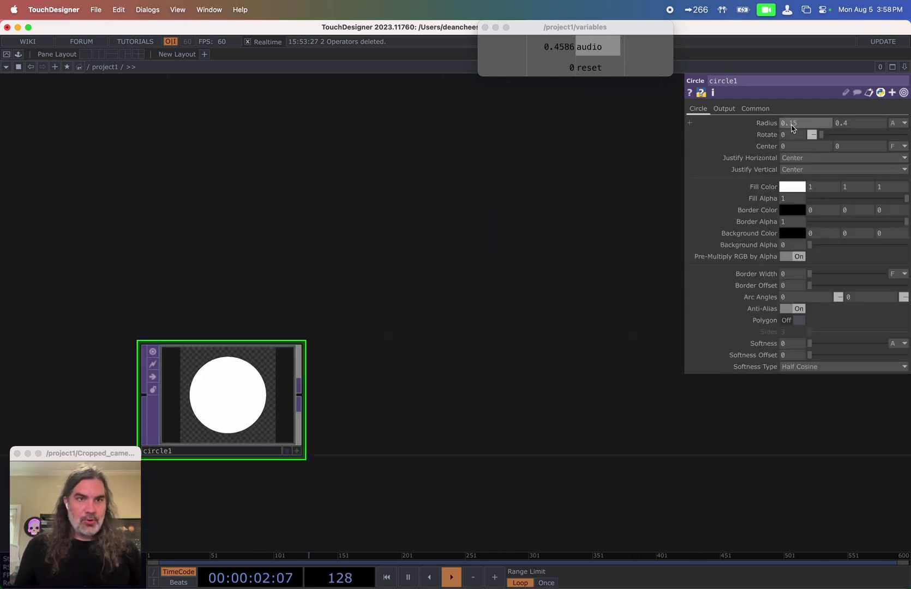
key(Tab)
text(0)
drag(397, 395, 387, 360)
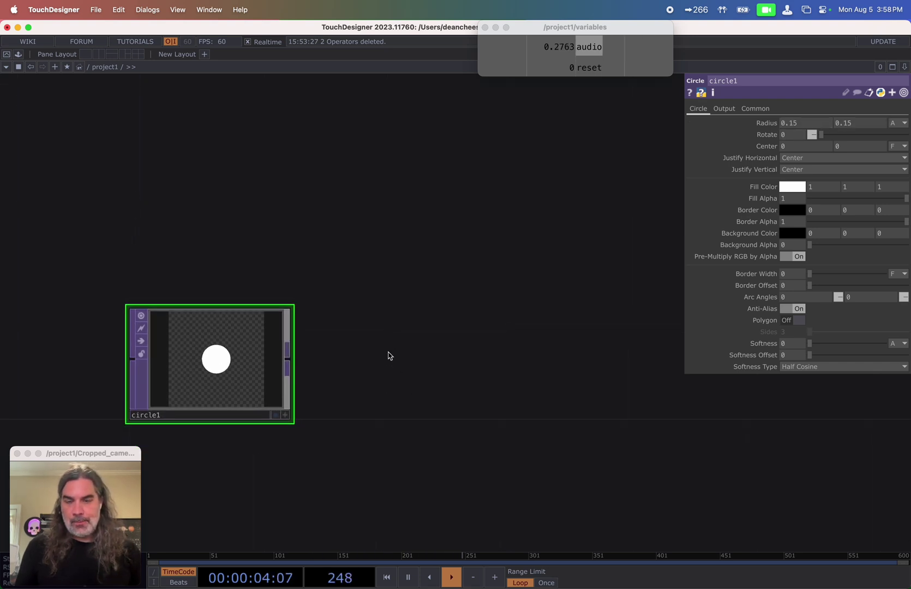
- Add a Noise TOP beside the Circle TOP and feed the circle into it
scroll(383, 361, down, 2)
key(Tab)
text(no)
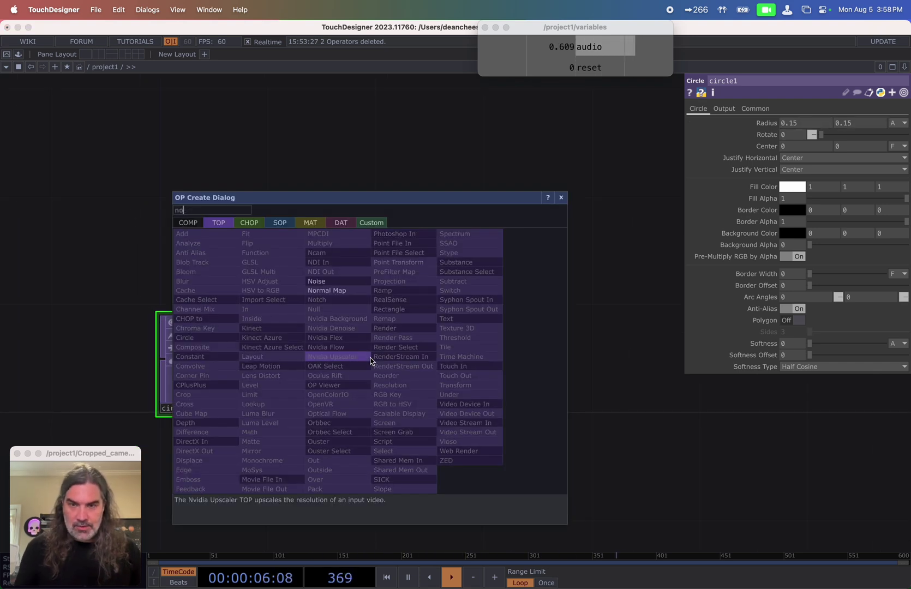
click(342, 281)
click(415, 365)
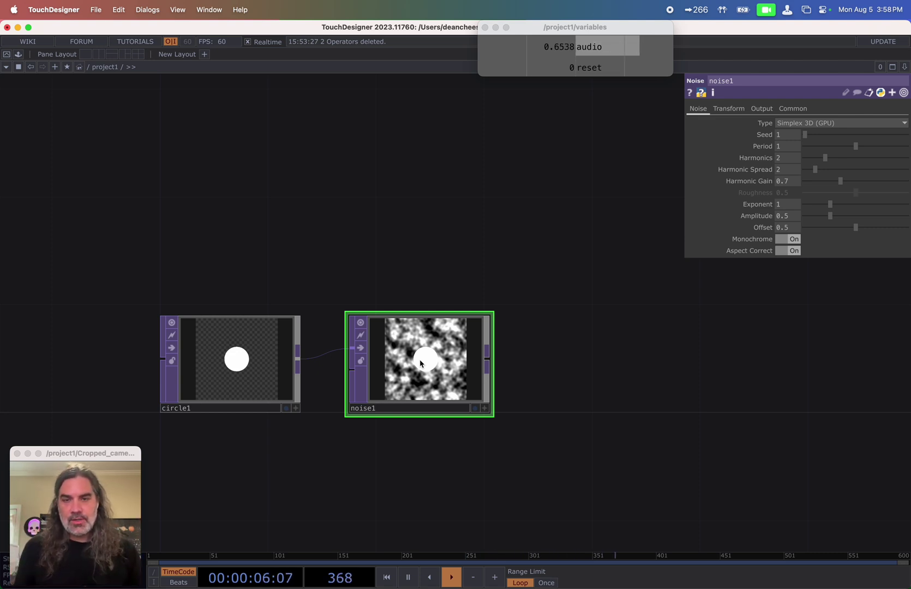
- Set the Noise TOP's RGB output to Input * Noise and its alpha to Input
scroll(424, 362, up, 1)
drag(473, 255, 513, 203)
click(760, 109)
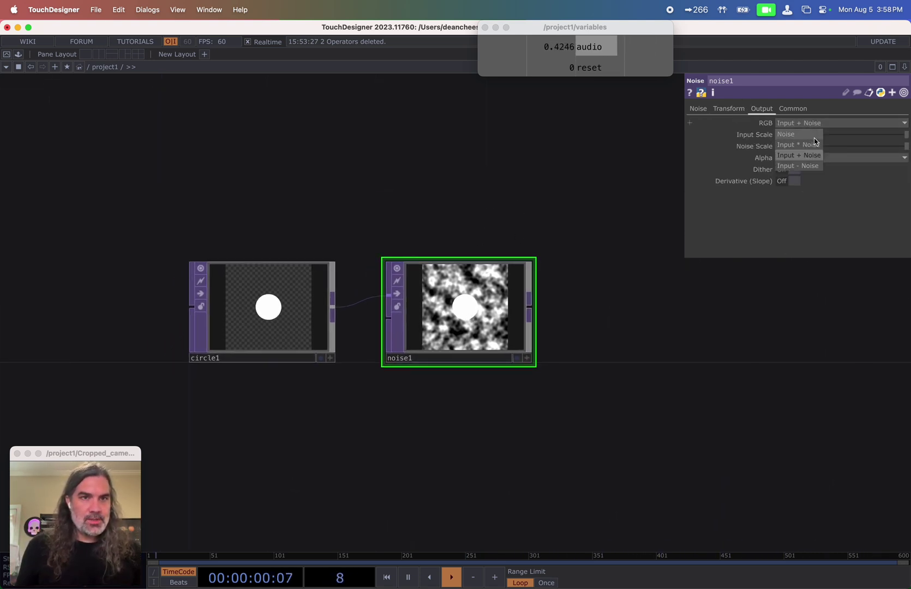
click(811, 146)
click(800, 158)
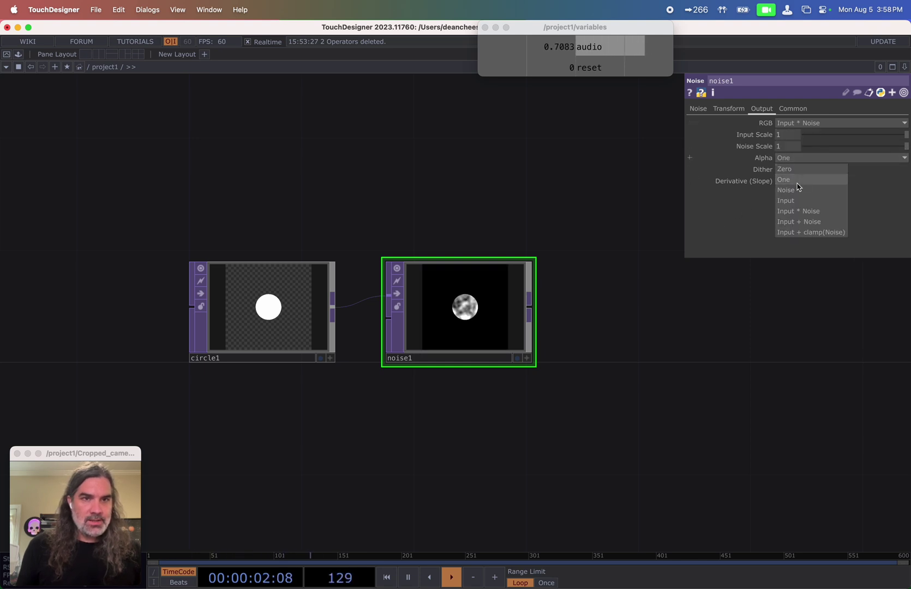
click(800, 201)
- Add a Transform TOP after the Noise TOP
scroll(646, 265, right, 5)
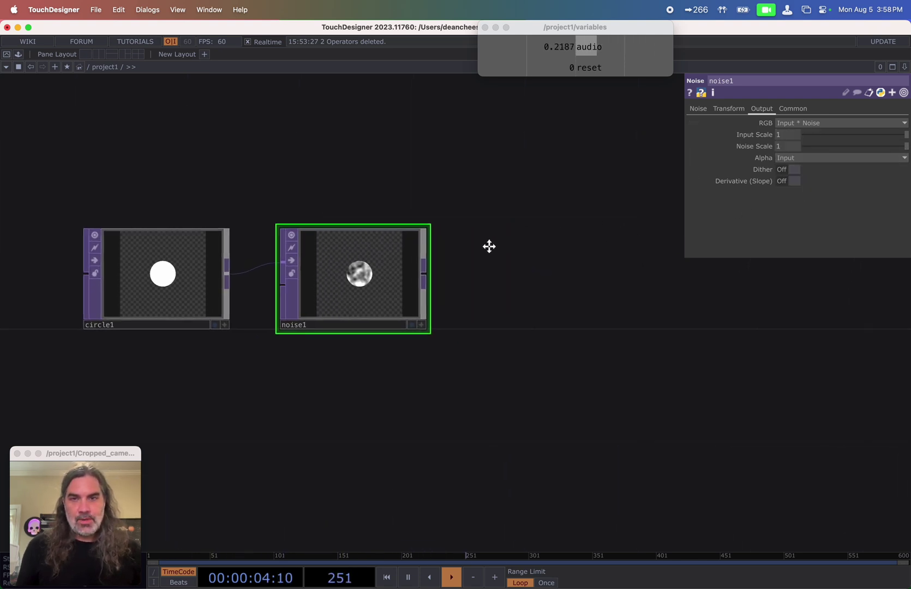
click(461, 286)
click(537, 311)
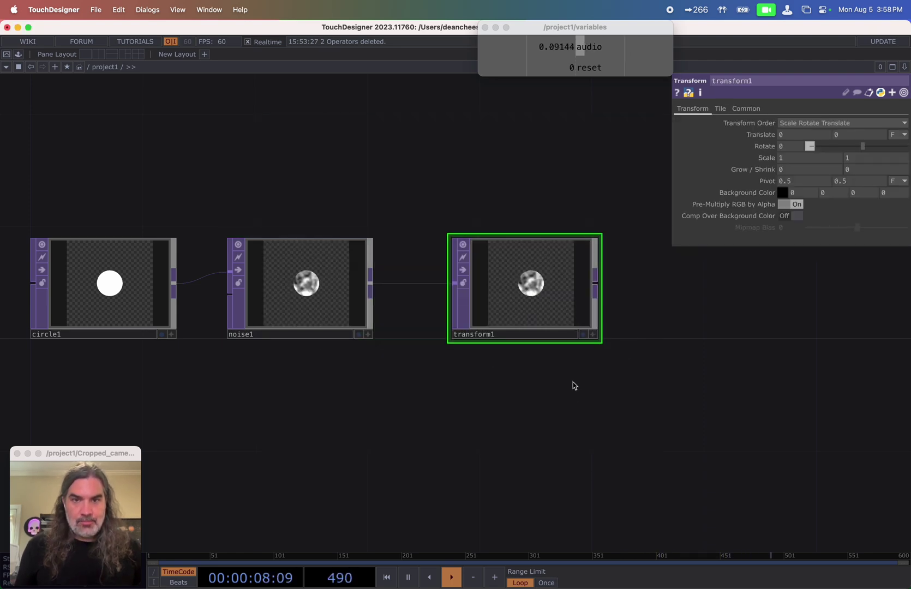
- Add a Null TOP named pulse after the Transform TOP, and reselect the Transform TOP
scroll(578, 394, right, 3)
key(Tab)
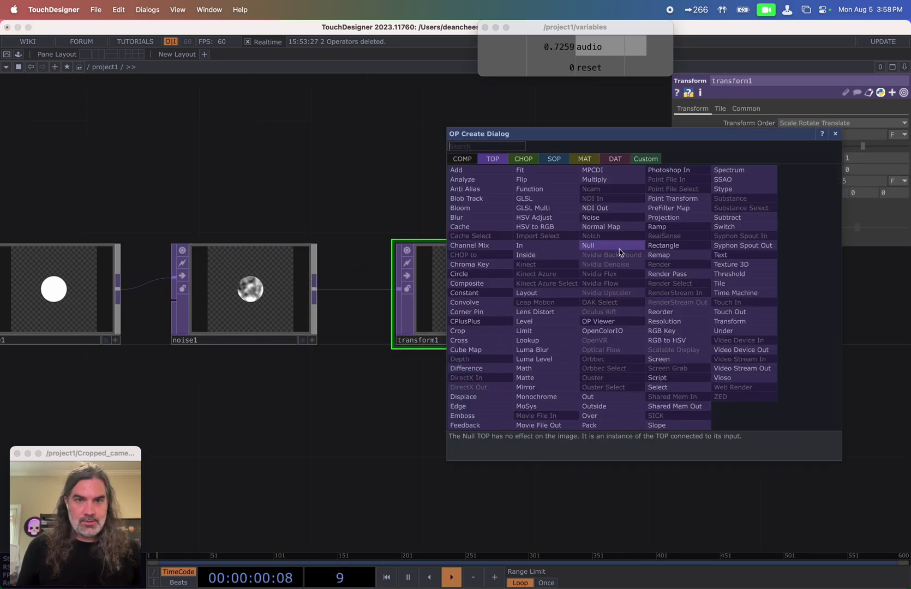
click(619, 251)
click(689, 296)
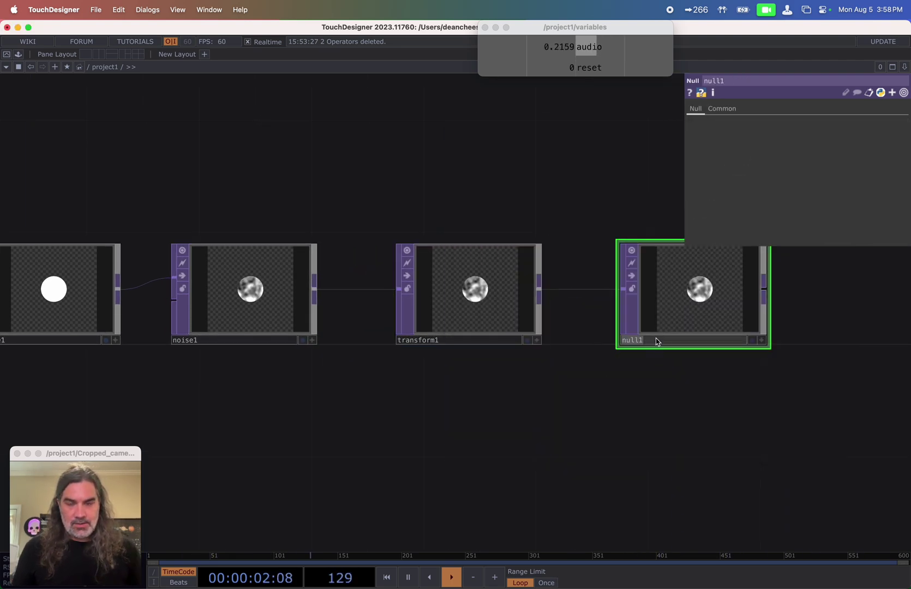
click(491, 283)
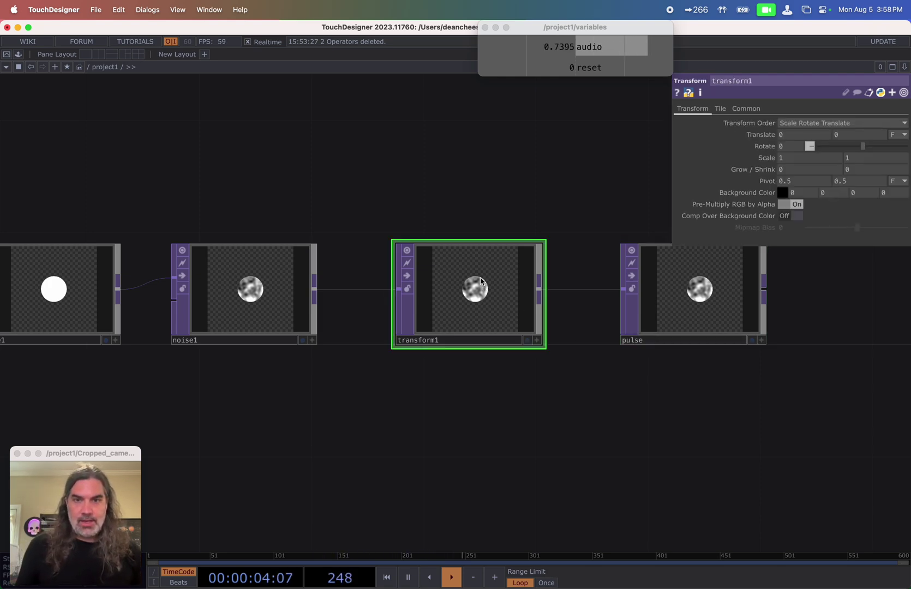
drag(431, 184, 454, 198)
drag(600, 54, 625, 71)
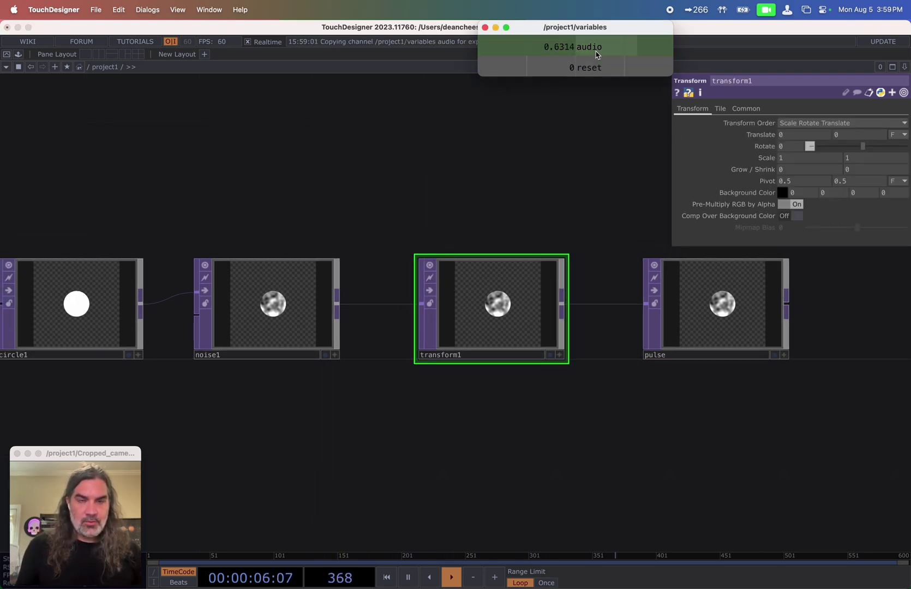
drag(766, 137, 769, 135)
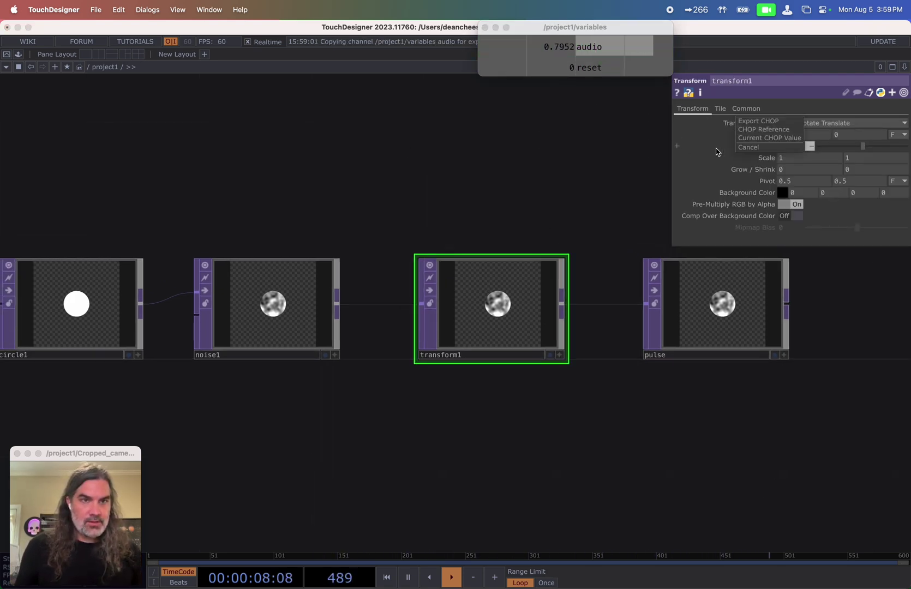
click(613, 157)
- Reopen the variables Null CHOP in a floating viewer, shrunk and parked above the network
scroll(573, 155, down, 10)
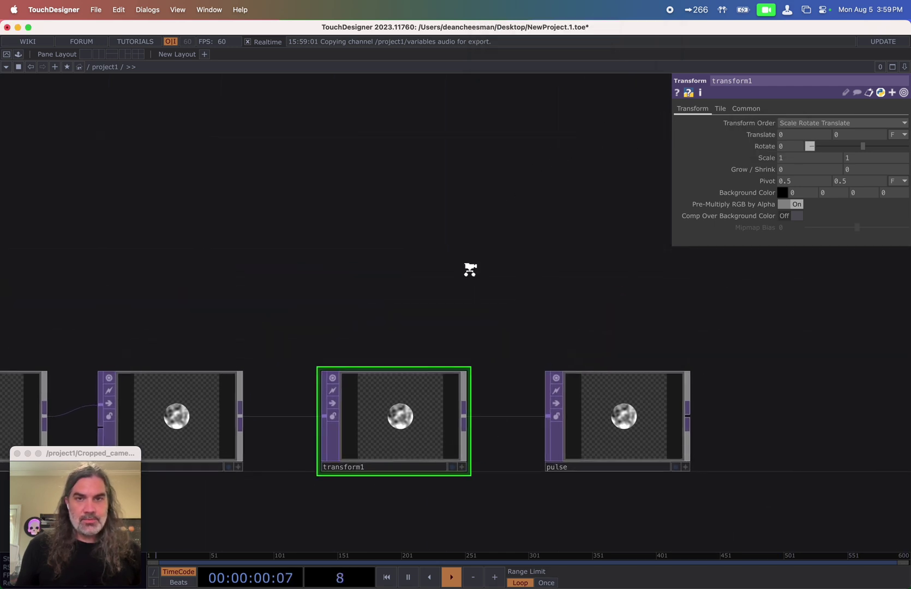
scroll(500, 253, up, 3)
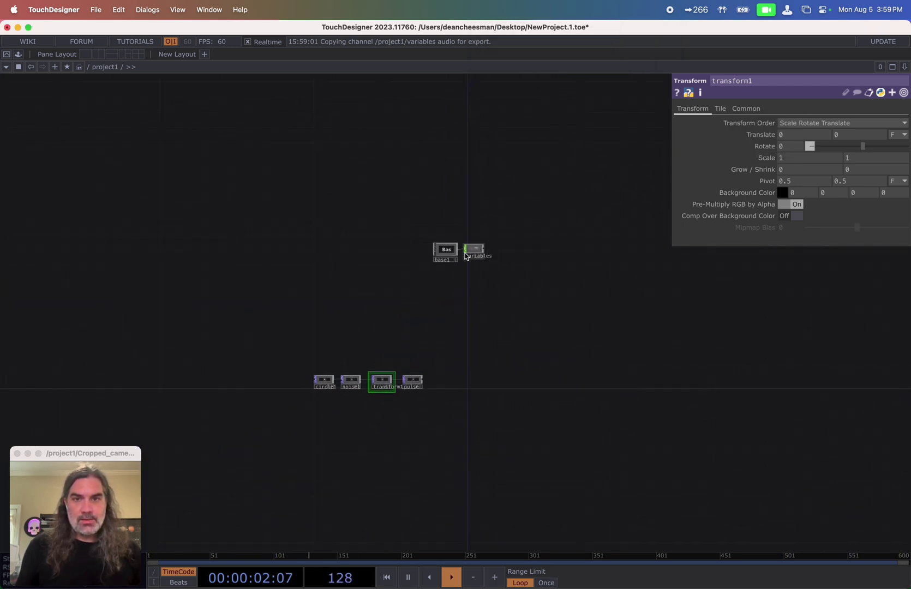
right_click(479, 251)
click(507, 243)
drag(522, 165, 598, 29)
drag(668, 192, 668, 70)
- Link the audio channel from variables to both scale values of the Transform TOP as a CHOP reference
scroll(371, 393, up, 3)
scroll(428, 327, up, 2)
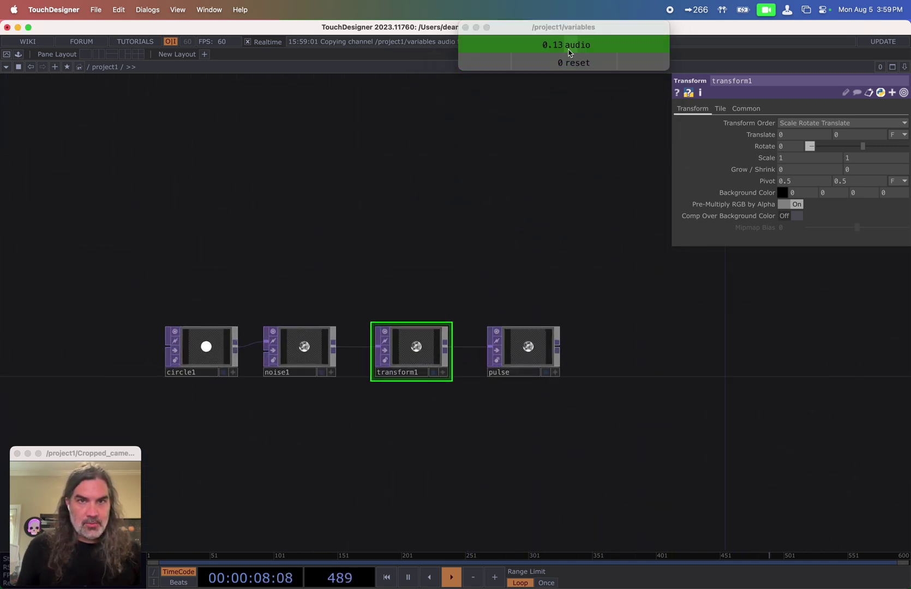
drag(570, 50, 737, 133)
drag(780, 158, 769, 158)
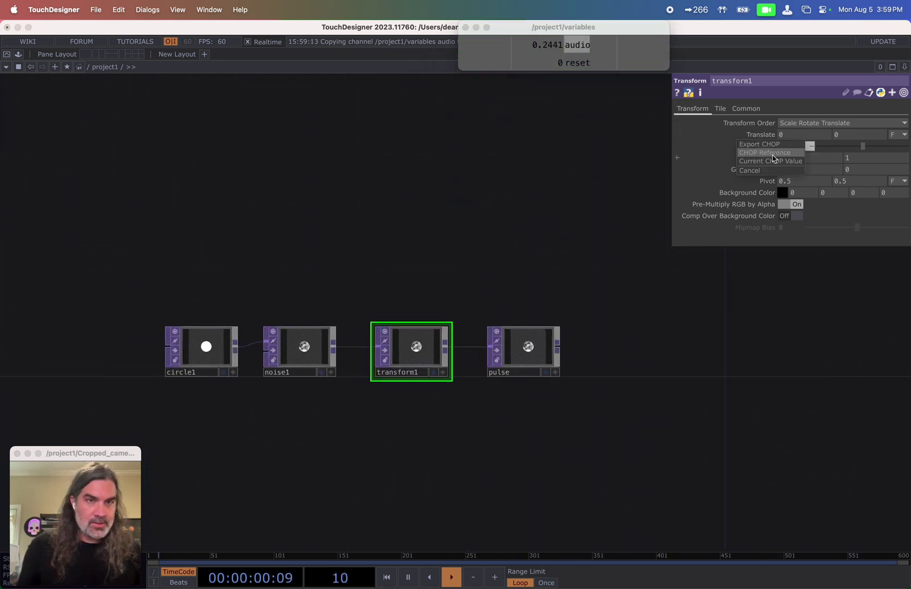
click(766, 155)
- Select the circle, noise, transform and pulse TOPs together and move the chain farther left in the network
scroll(478, 361, up, 4)
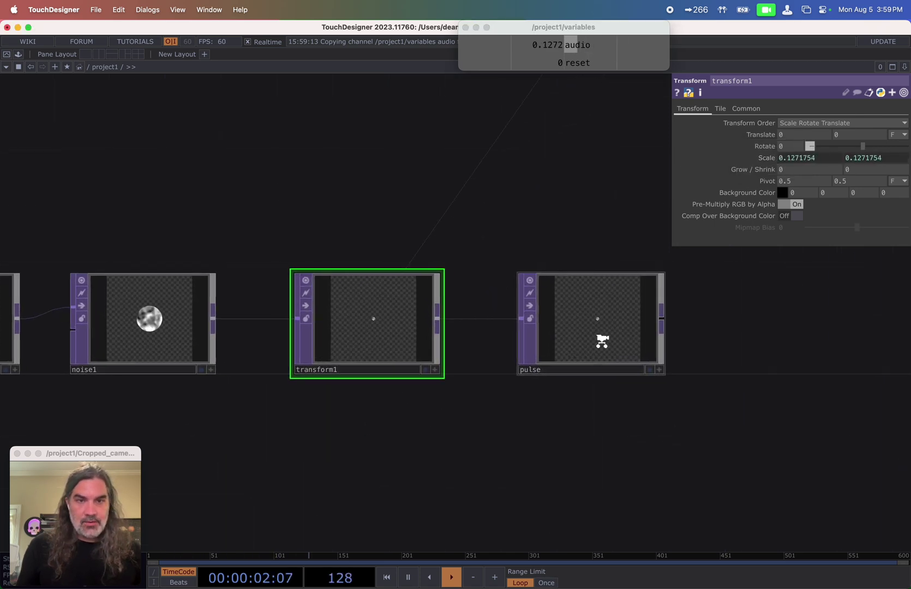
scroll(525, 362, down, 5)
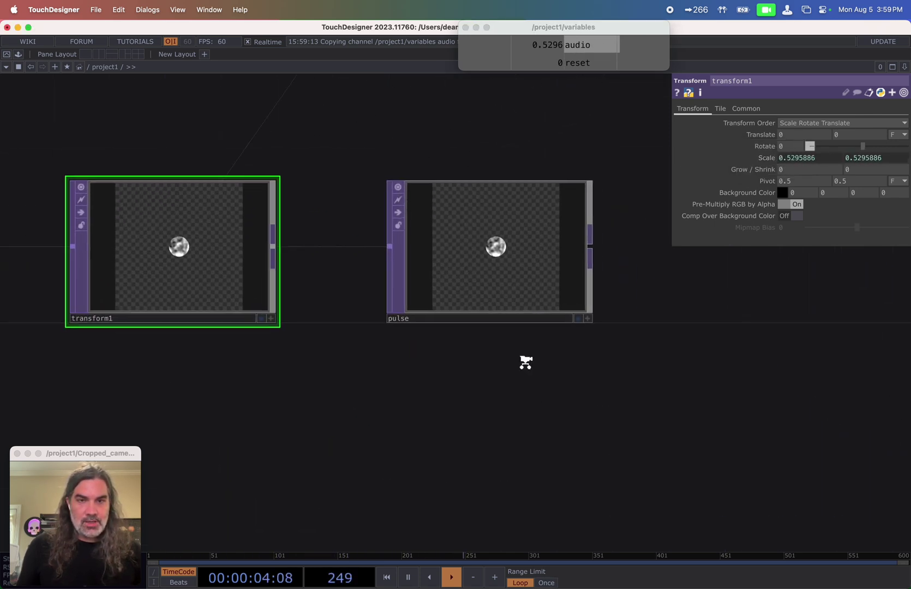
scroll(503, 372, down, 1)
drag(477, 381, 612, 394)
right_drag(633, 394, 248, 295)
drag(636, 337, 305, 337)
drag(513, 393, 632, 384)
scroll(348, 389, down, 2)
scroll(633, 384, down, 2)
right_drag(517, 397, 202, 315)
drag(212, 328, 106, 322)
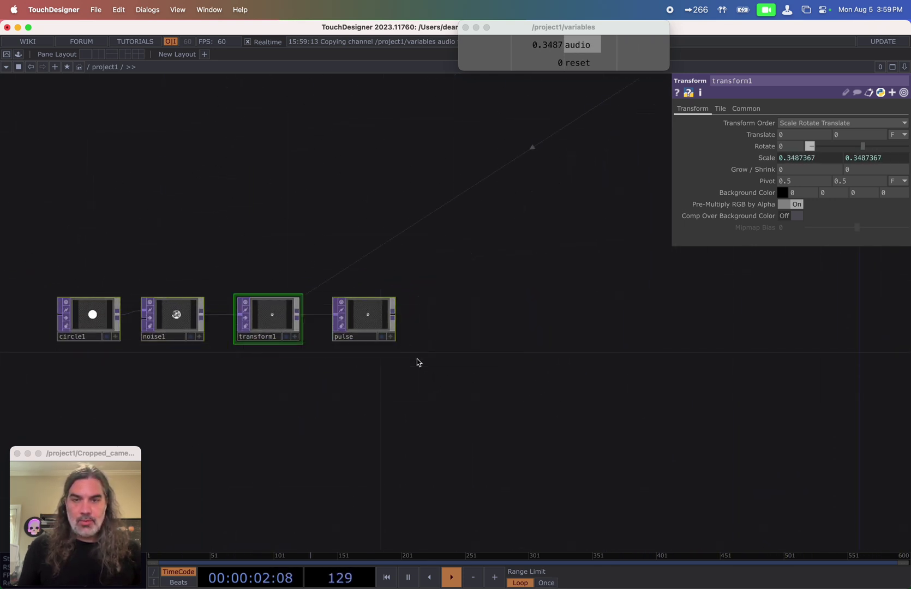
- Add the opticalFlow component from the Palette's Tools category below pulse and wire pulse's output into it
scroll(361, 366, up, 2)
click(19, 66)
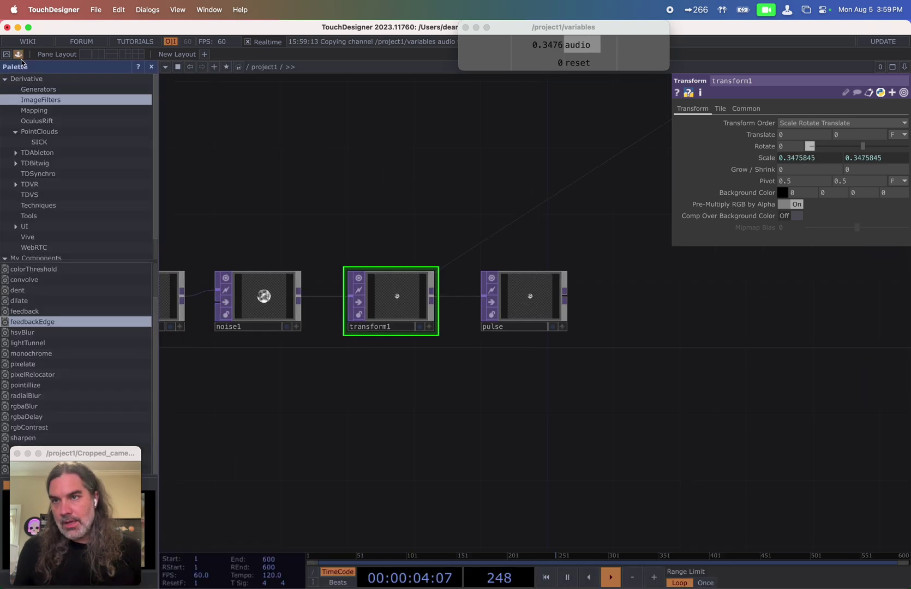
click(45, 214)
scroll(55, 221, down, 1)
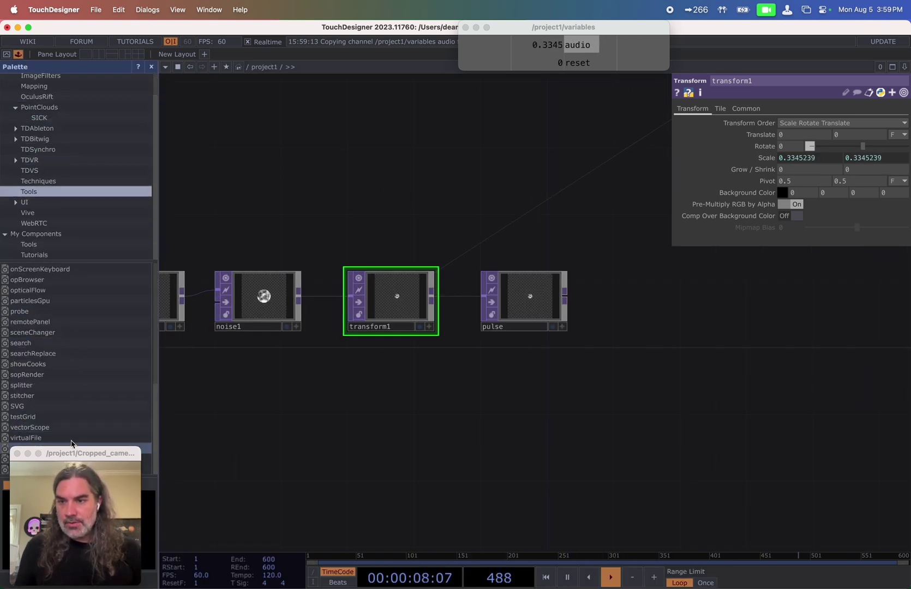
scroll(50, 323, up, 1)
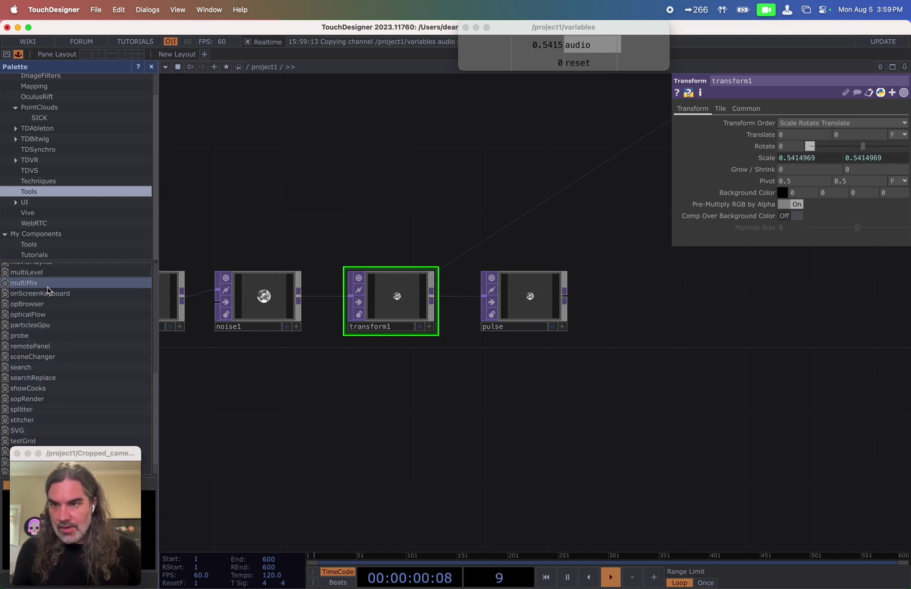
drag(564, 416, 653, 421)
drag(476, 481, 242, 435)
drag(429, 357, 431, 446)
drag(510, 396, 499, 276)
middle_drag(427, 301, 439, 317)
scroll(439, 315, up, 2)
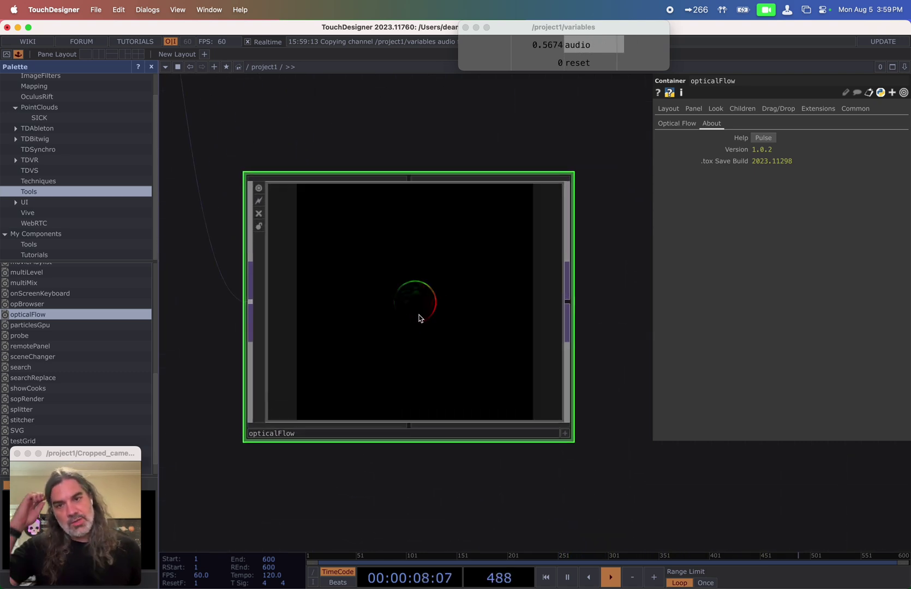
- Add a Null TOP after the opticalFlow component's output
scroll(423, 316, down, 5)
scroll(431, 391, right, 3)
scroll(407, 445, down, 10)
scroll(416, 438, down, 2)
key(Tab)
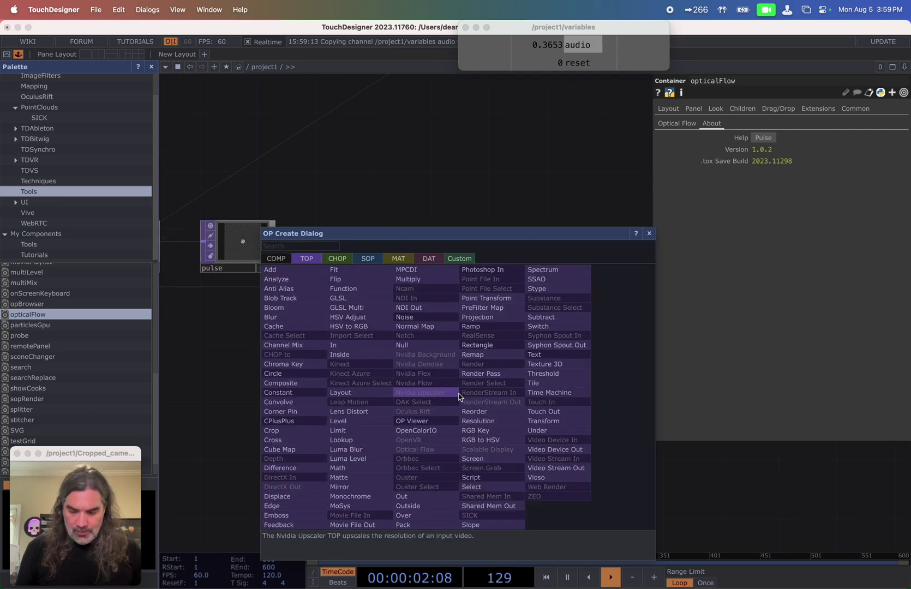
key(Escape)
click(534, 382)
- Add a Feedback TOP above and to the right of the optical flow Null TOP
scroll(368, 452, right, 5)
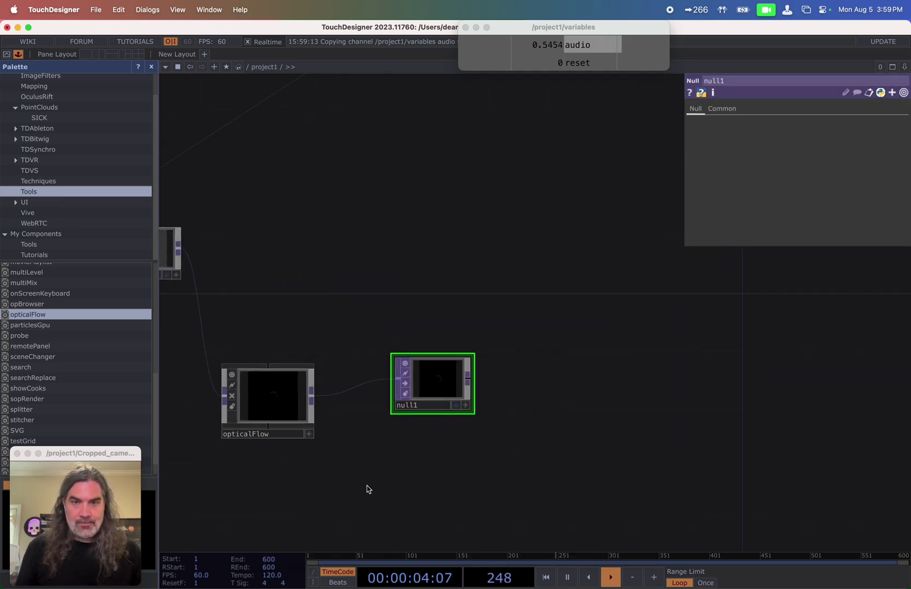
right_click(400, 409)
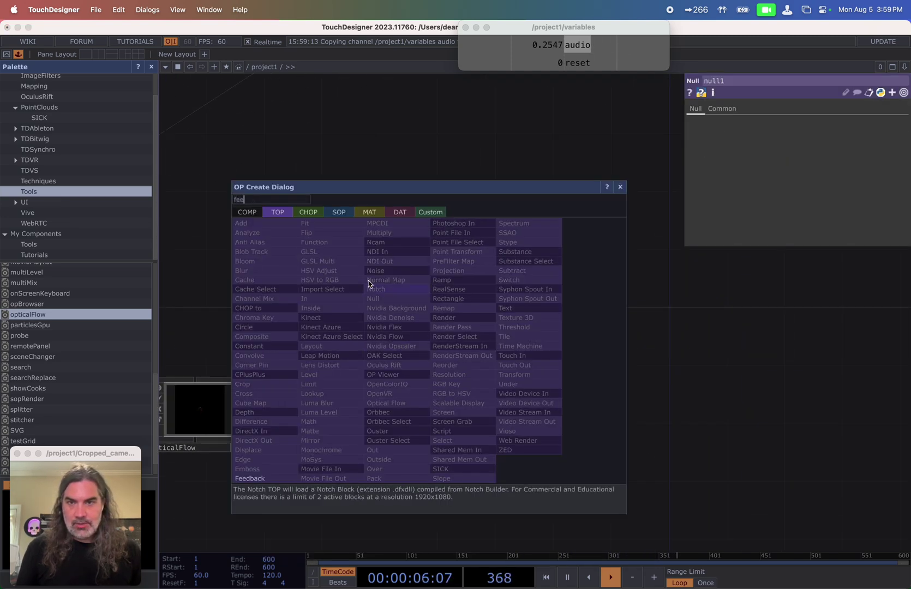
click(273, 478)
click(441, 357)
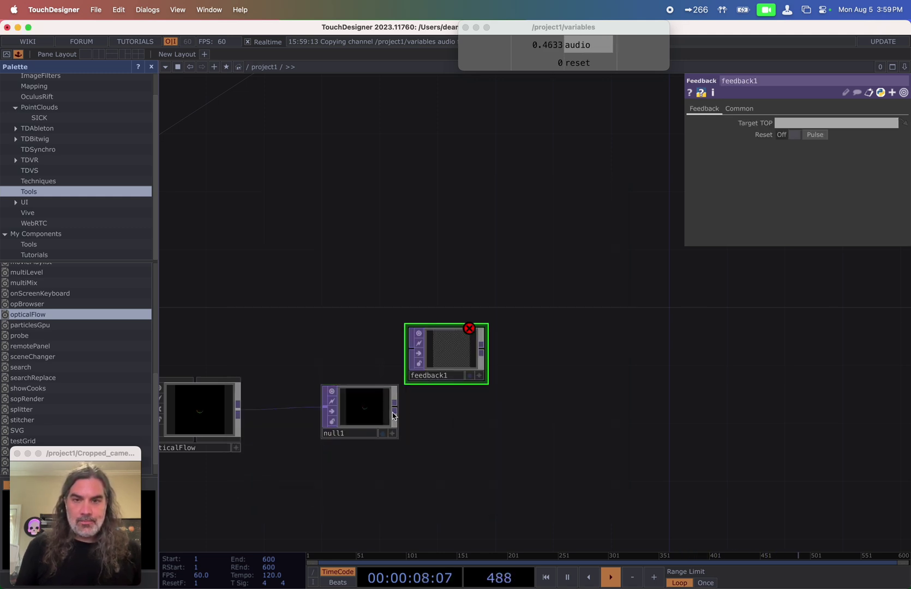
- Feed the optical flow Null TOP into feedback1 and add a Displace TOP after feedback1's output
scroll(468, 382, up, 6)
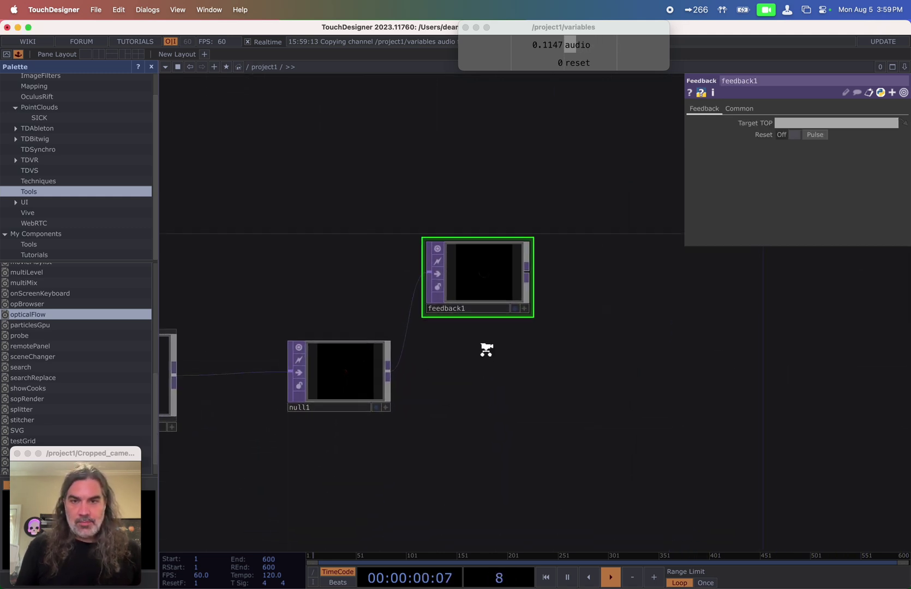
drag(482, 380, 475, 421)
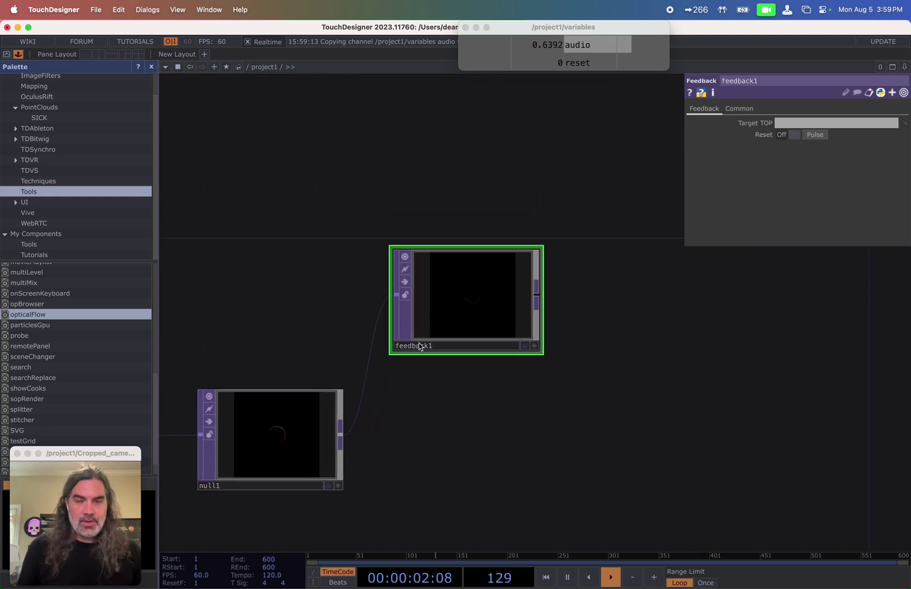
right_click(541, 289)
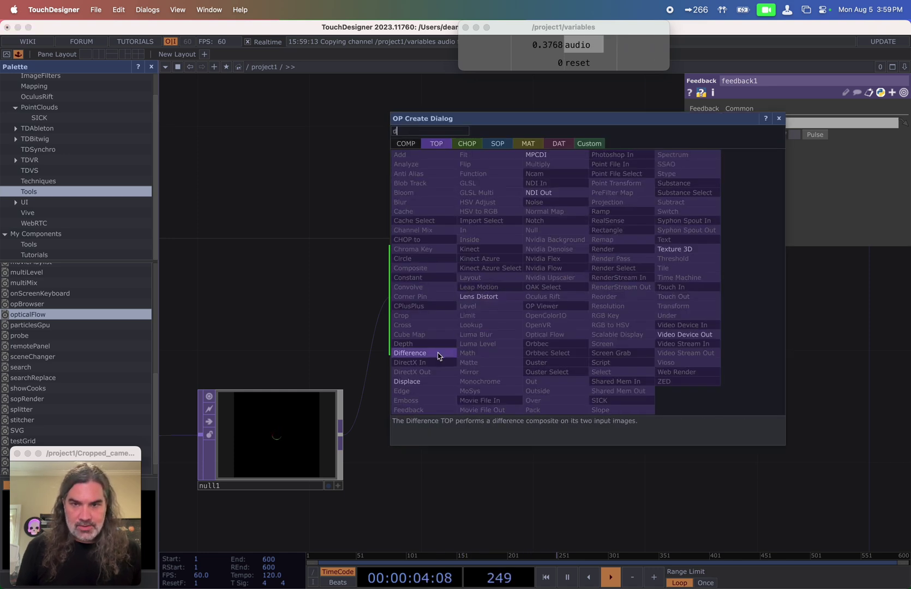
click(426, 382)
click(663, 300)
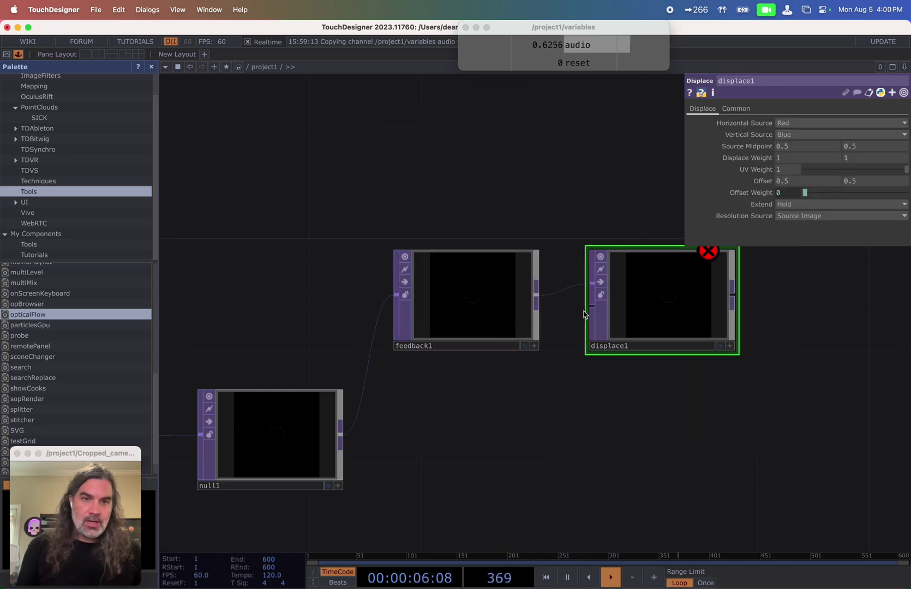
- Wire feedback1 into displace1's second input too; set Vertical Source to Green, Source Midpoint to 0 and Displace Weight to 0.03 on both axes
drag(549, 300, 540, 297)
drag(569, 385, 467, 410)
scroll(564, 326, up, 3)
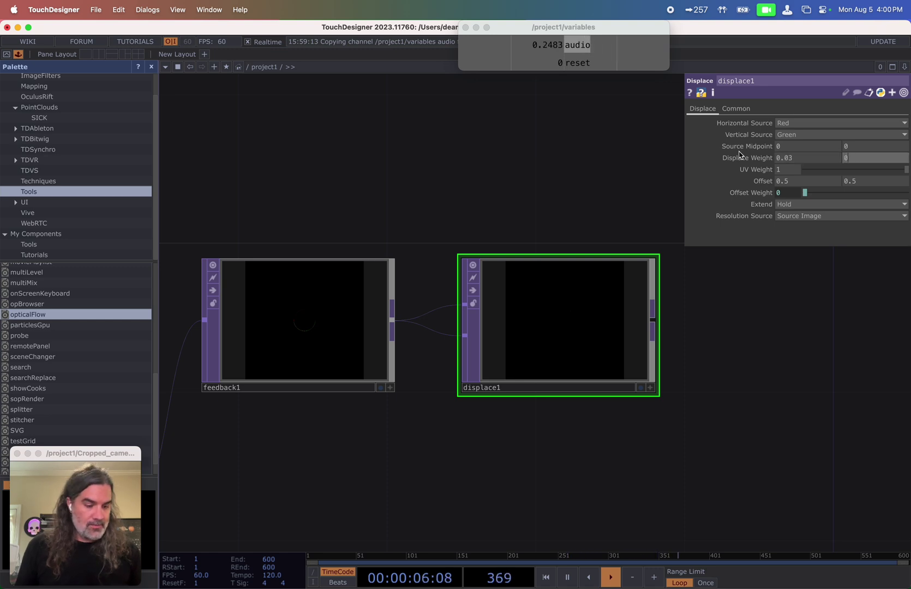
- Add a Blur TOP after displace1's output
drag(729, 357, 535, 347)
middle_drag(537, 348, 512, 340)
scroll(512, 341, up, 2)
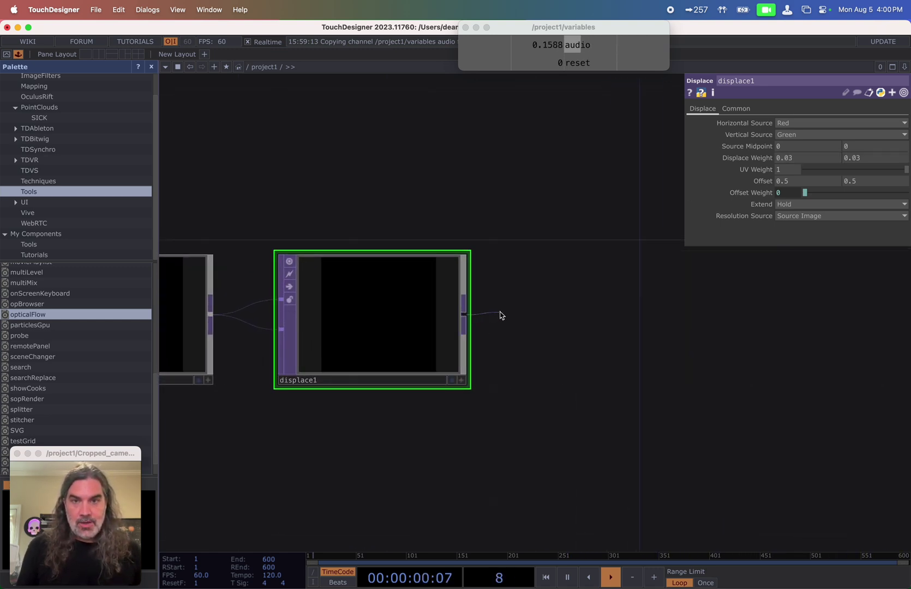
key(Tab)
text(bl)
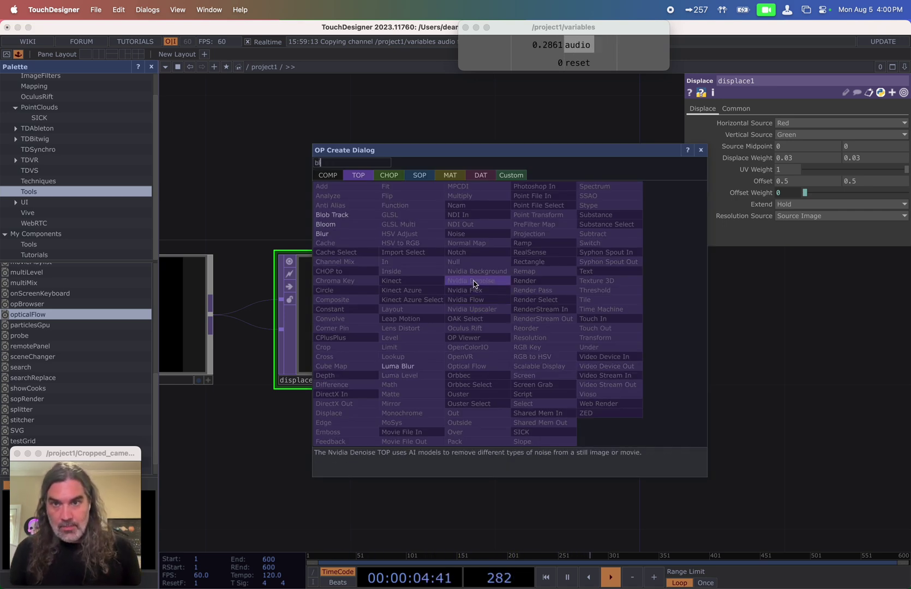
click(322, 233)
click(623, 318)
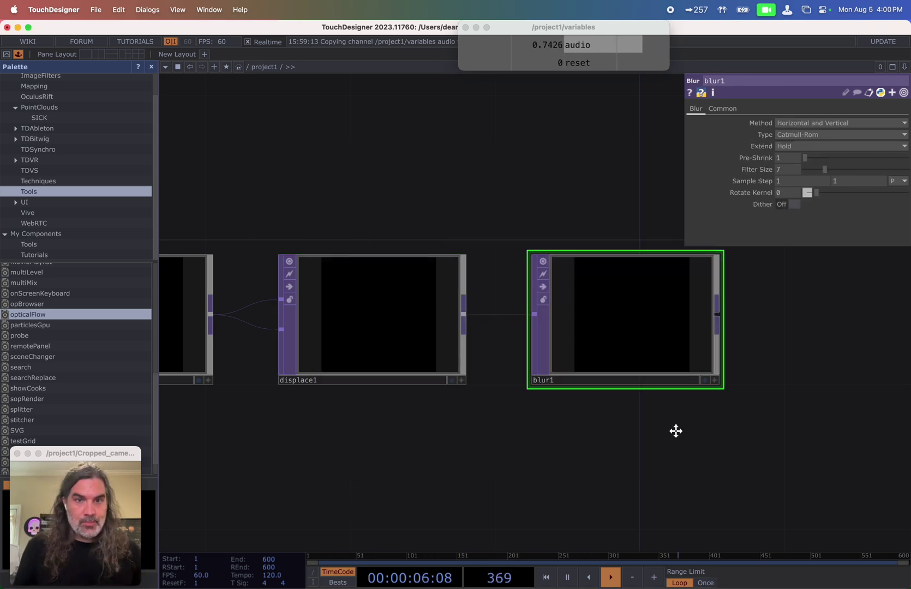
- Add a Transform TOP after blur1's output
scroll(517, 435, right, 5)
key(Tab)
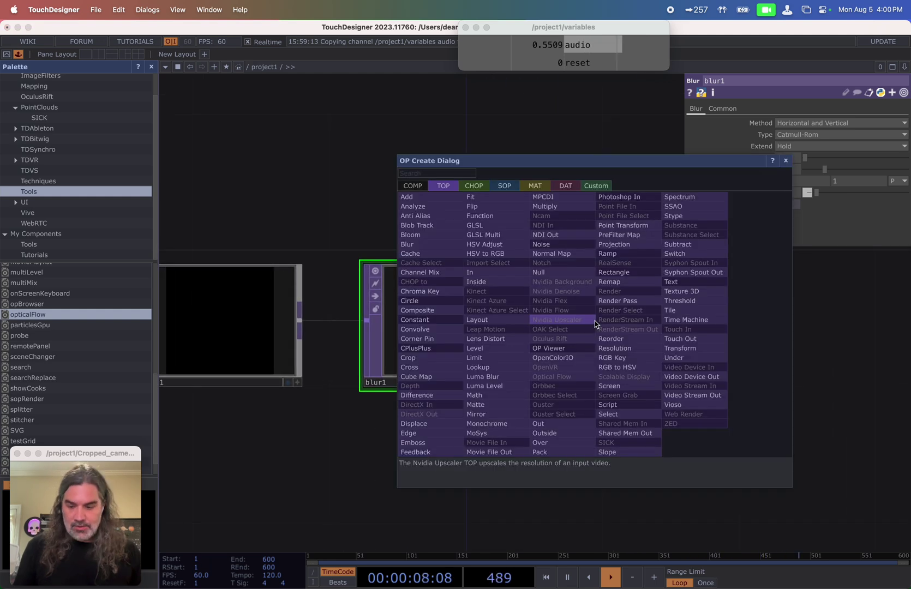
text(tra)
click(684, 351)
click(667, 349)
- Add a Math TOP after the output of the transform that follows blur1
drag(654, 429, 672, 403)
scroll(560, 404, down, 5)
scroll(672, 403, down, 3)
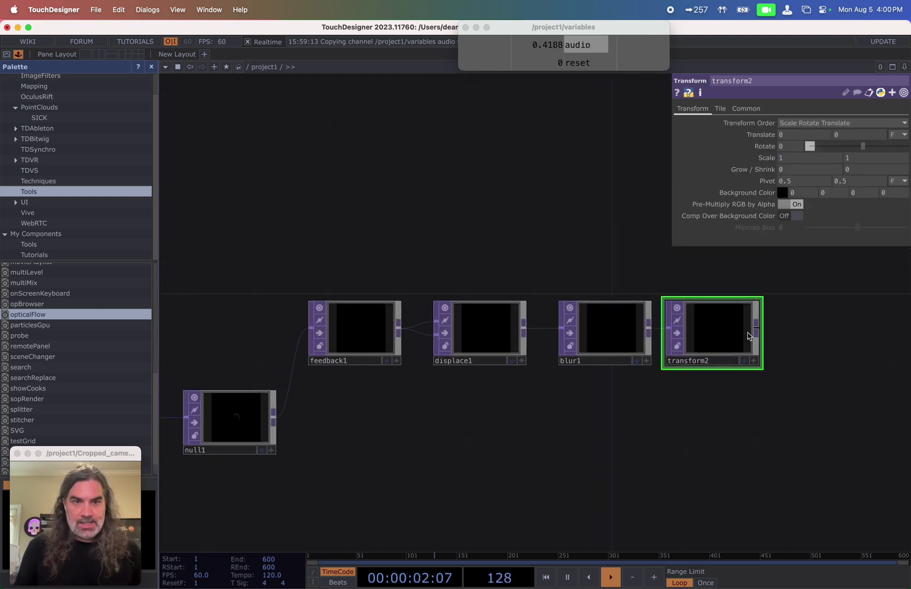
click(784, 337)
text(ma)
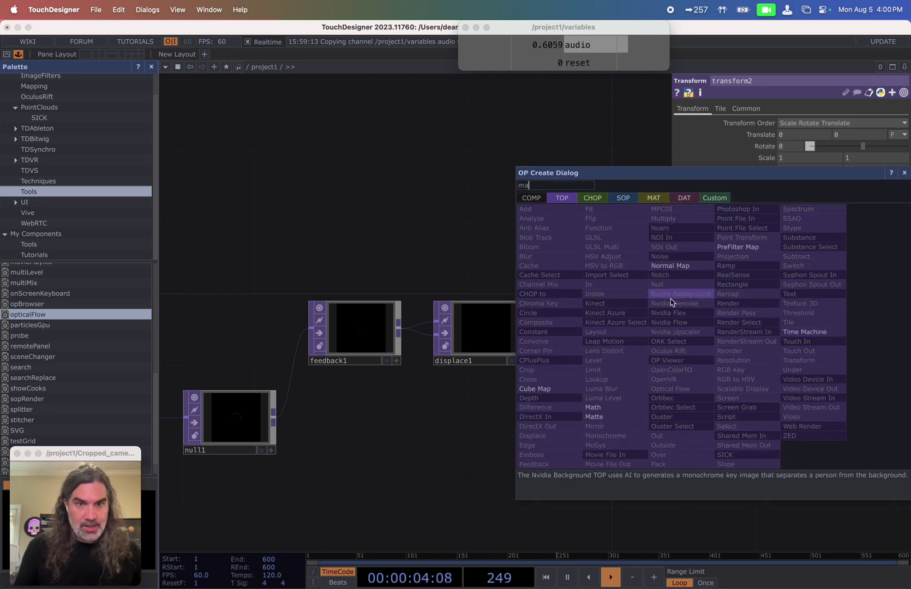
click(593, 407)
click(835, 344)
- Add an Add TOP below and after math1, and wire null1's output into its second input
scroll(695, 413, right, 5)
click(839, 378)
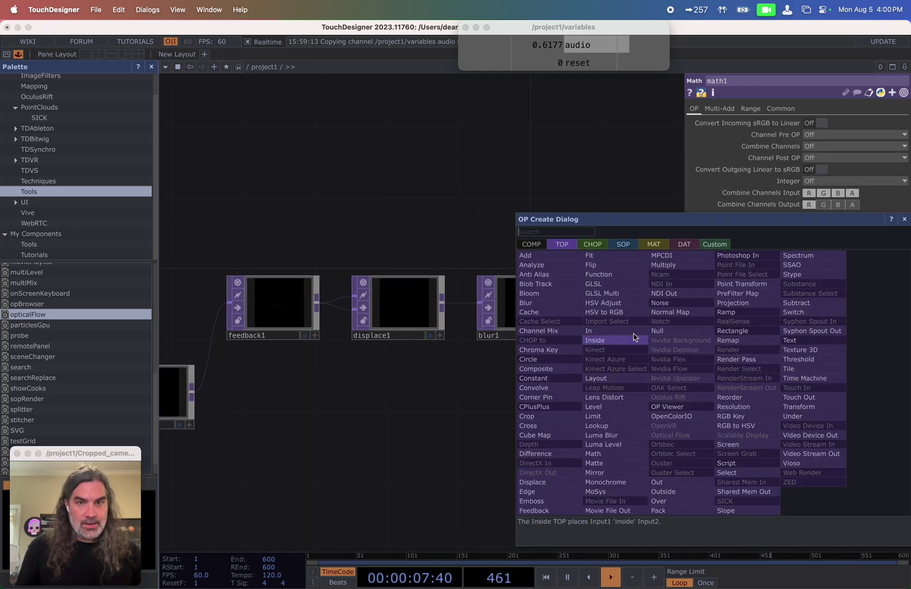
click(540, 252)
click(835, 393)
scroll(731, 447, left, 2)
scroll(730, 447, down, 2)
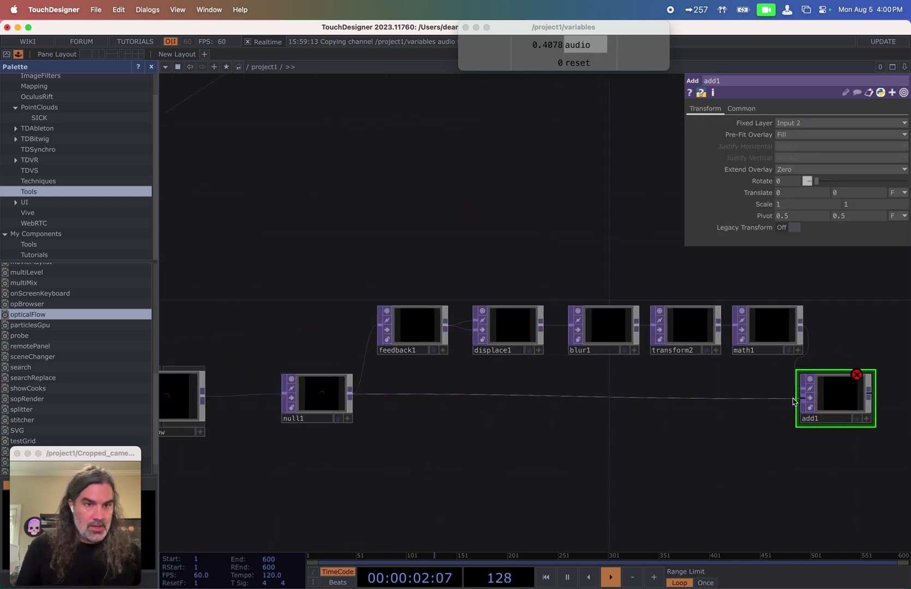
- Close the feedback loop by making add1 the Target TOP of feedback1, and check the resulting image
drag(825, 404, 428, 328)
scroll(426, 339, up, 3)
scroll(369, 353, up, 5)
drag(485, 467, 404, 417)
drag(512, 443, 460, 413)
scroll(459, 413, down, 2)
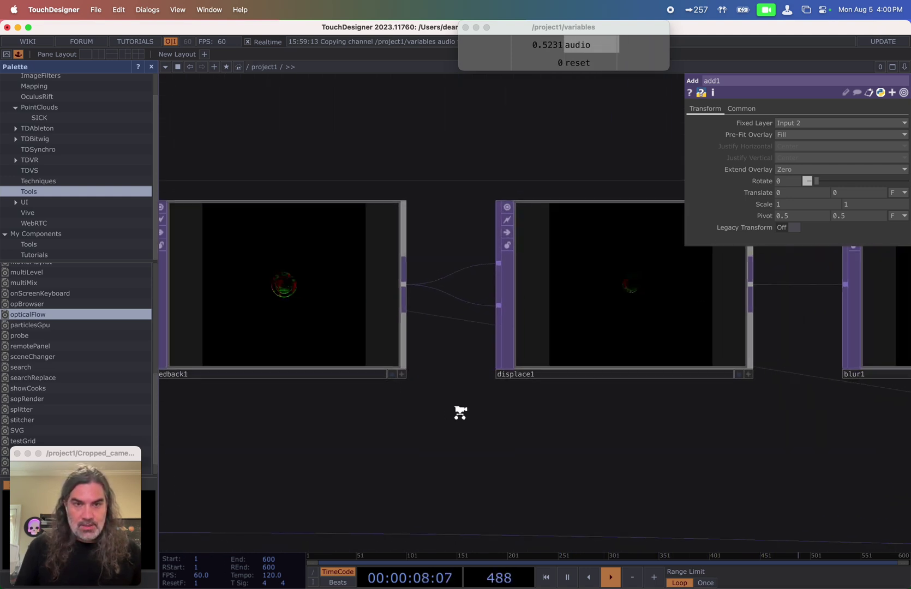
scroll(488, 423, down, 2)
- Link feedback1's Reset Pulse parameter to the reset channel of the variables viewer as a CHOP reference
drag(543, 425, 729, 435)
scroll(610, 433, down, 2)
click(545, 316)
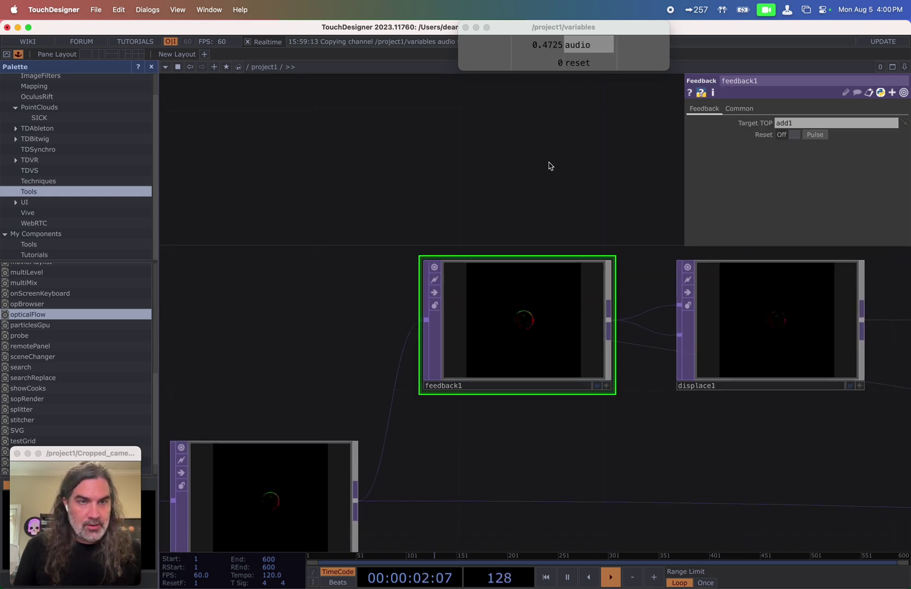
drag(817, 134, 821, 135)
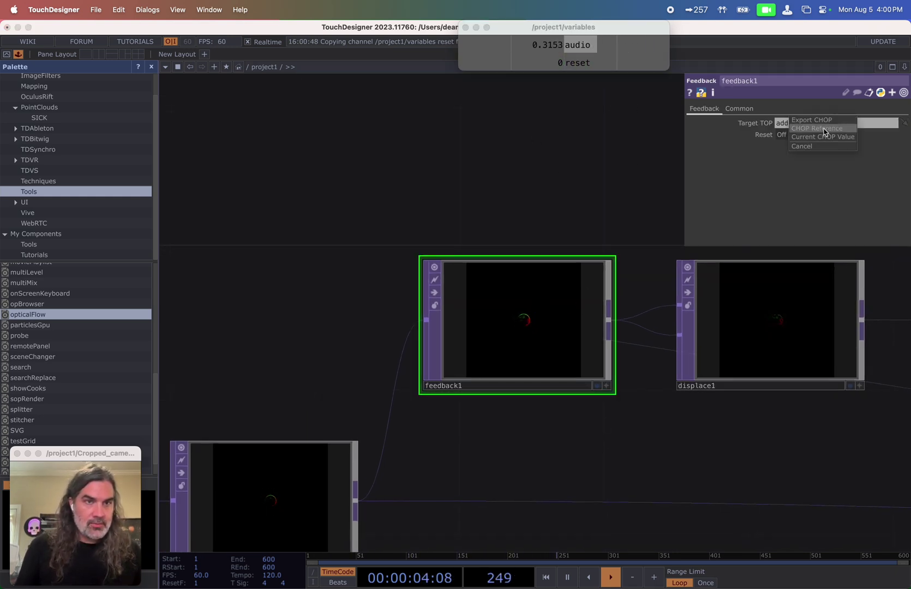
click(823, 130)
drag(543, 156, 303, 133)
- Select displace1 and check its parameters and the operator info in the feedback chain
drag(675, 449, 515, 421)
scroll(407, 432, down, 3)
scroll(392, 322, up, 1)
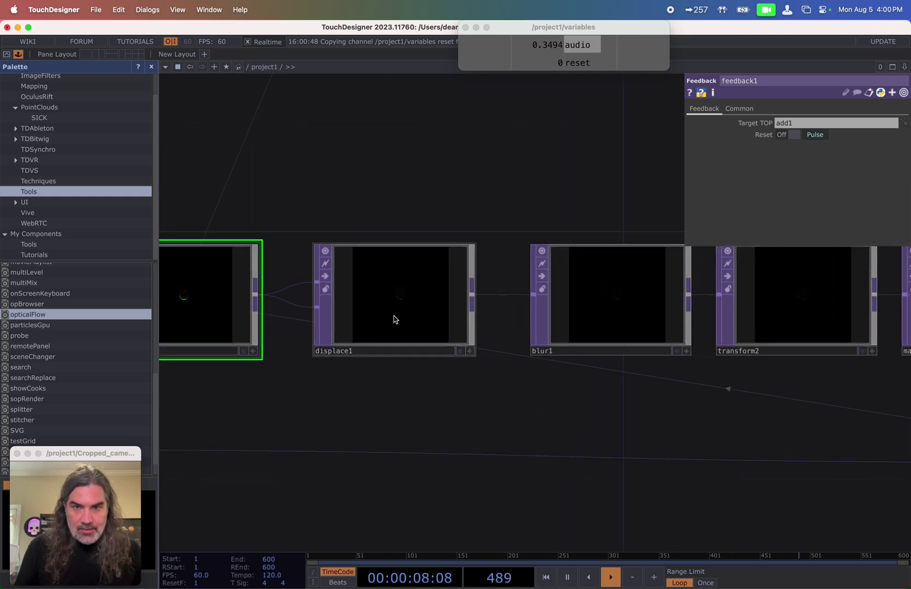
click(396, 322)
scroll(437, 407, left, 5)
middle_click(471, 302)
- Make room after the opticalFlow component and insert a Blur TOP on the wire between opticalFlow and null1
drag(377, 386, 771, 377)
scroll(772, 376, down, 3)
drag(361, 471, 579, 389)
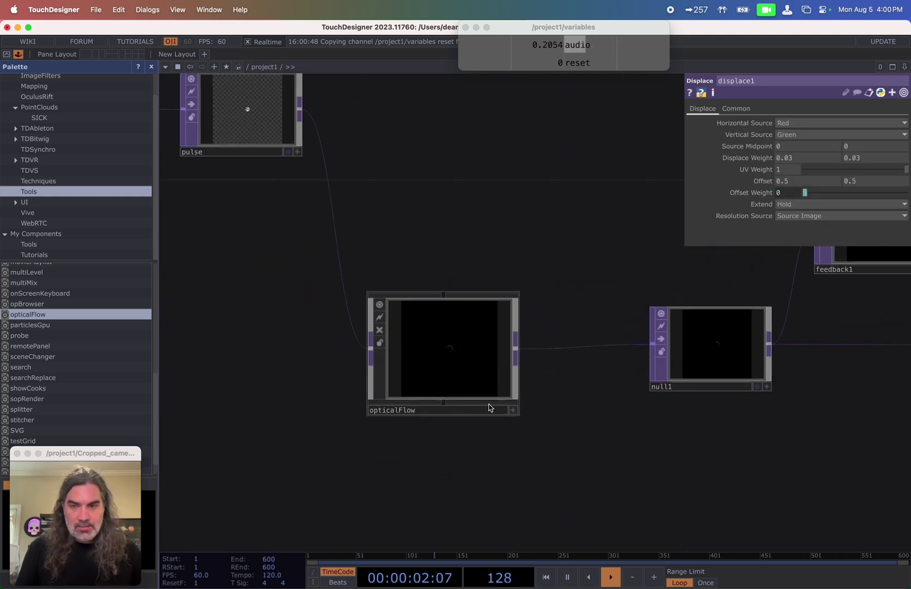
drag(488, 404, 394, 404)
right_click(536, 344)
click(546, 331)
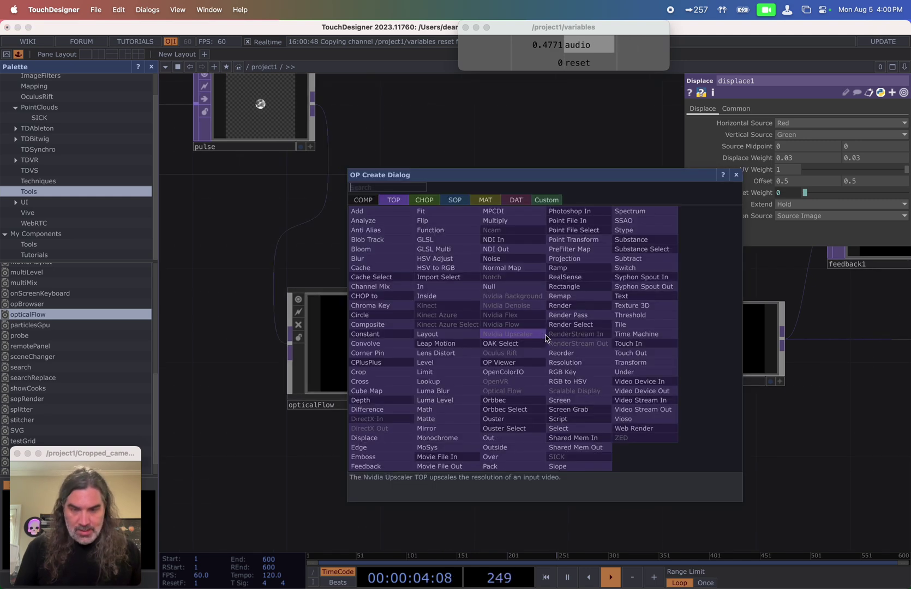
text(blyu)
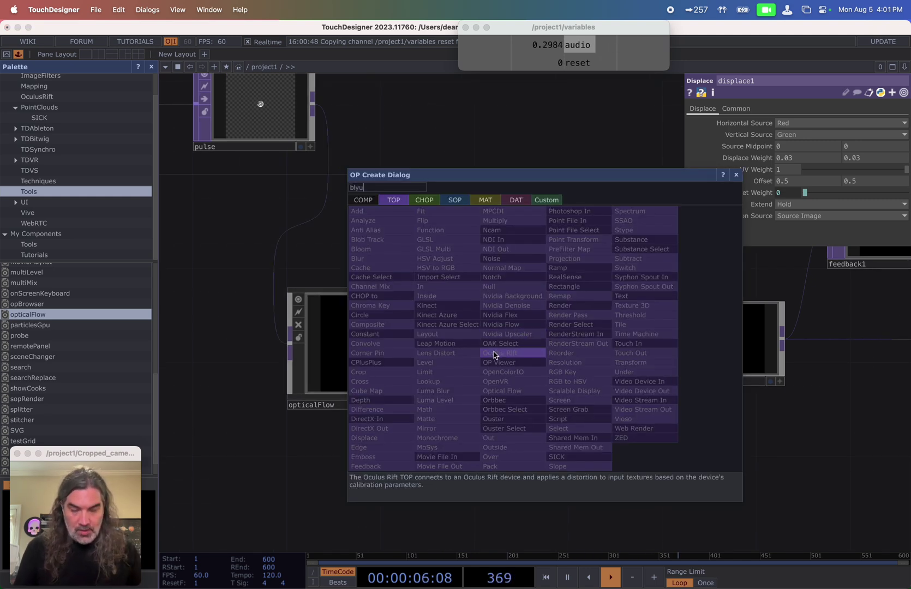
click(376, 261)
click(525, 342)
drag(528, 343, 546, 344)
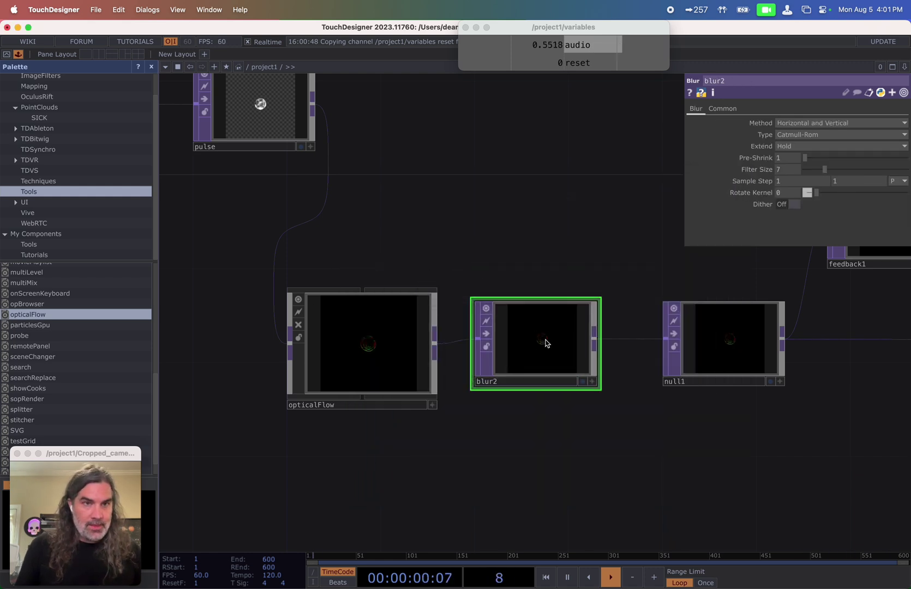
- Set the Pixel Format of the blur between opticalFlow and null1 to 32-bit float (RG)
click(722, 108)
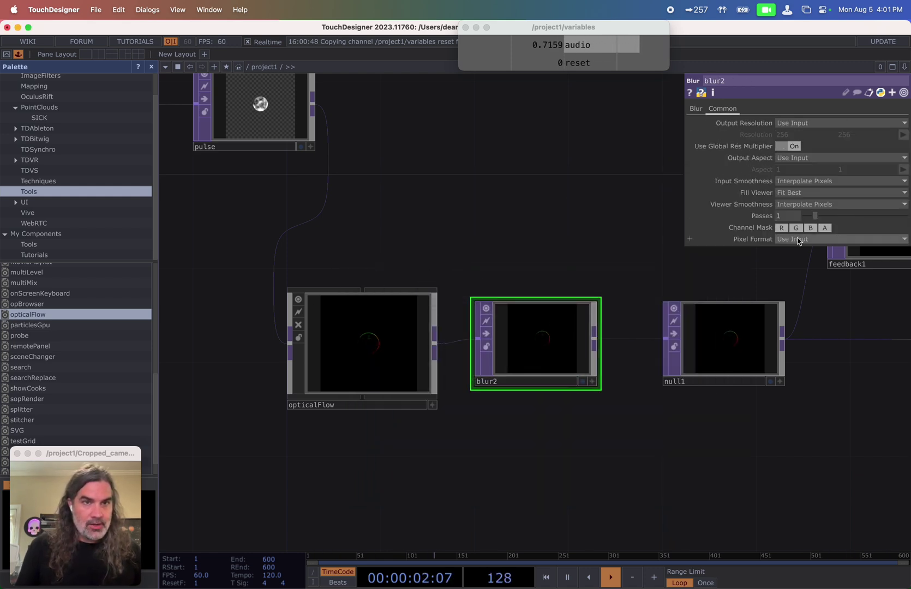
click(798, 241)
click(822, 412)
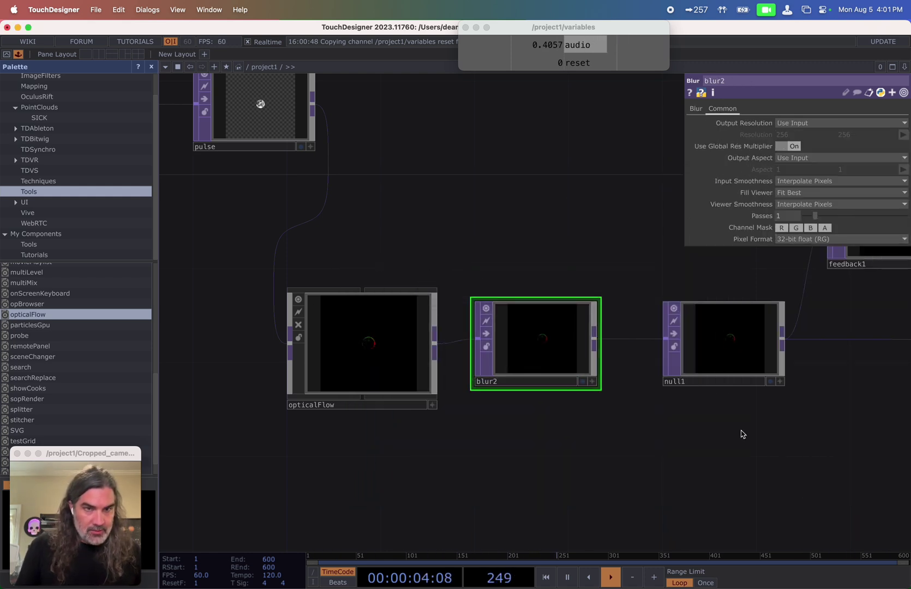
- Check the operator info of feedback1 and of the blur feeding null1
scroll(750, 432, right, 5)
click(635, 296)
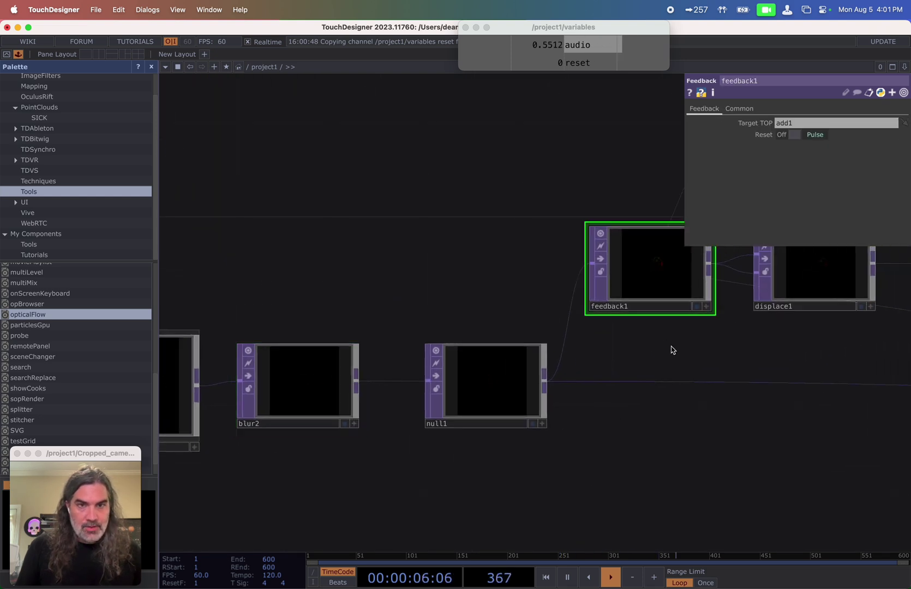
middle_click(659, 277)
drag(653, 394, 493, 457)
middle_click(330, 459)
scroll(349, 382, left, 4)
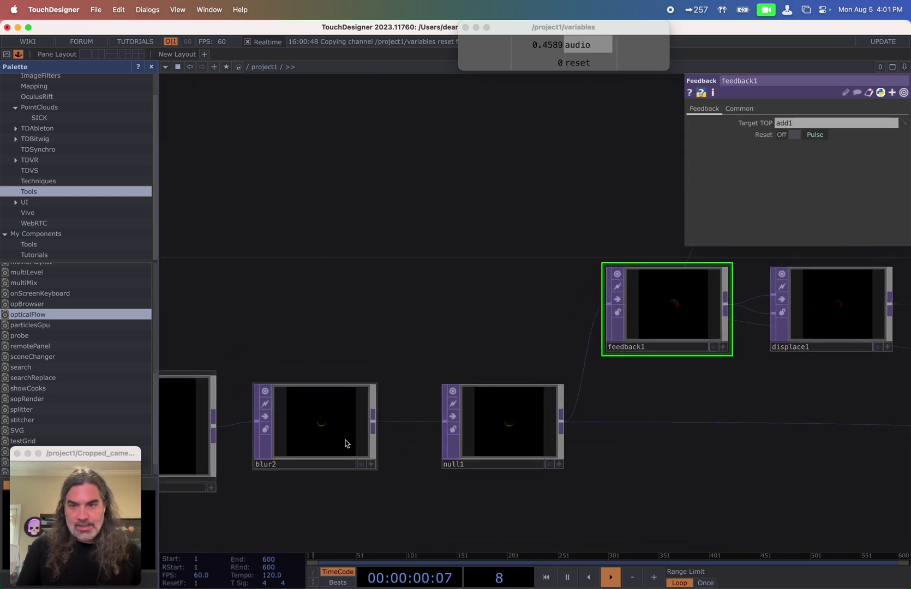
scroll(541, 495, right, 10)
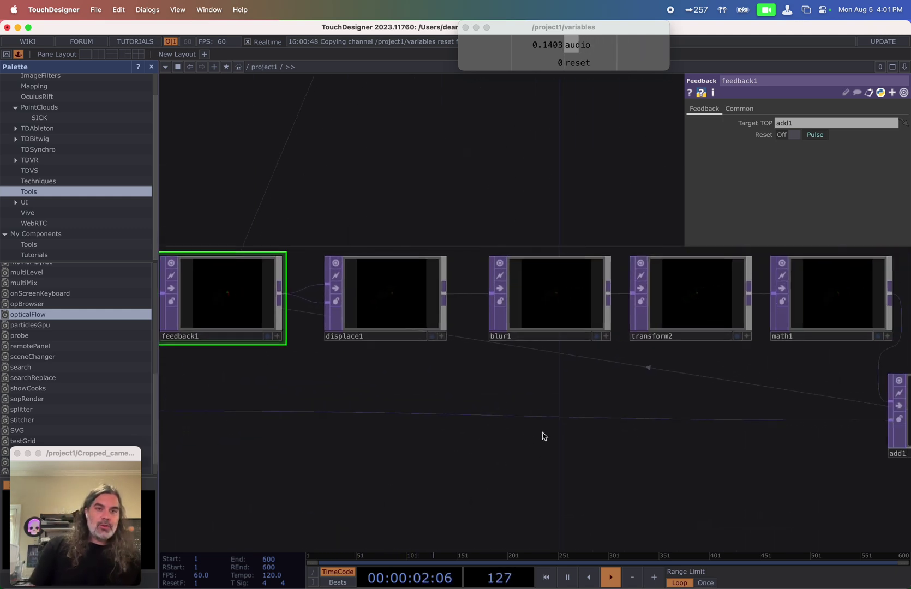
- Activate transform2's viewer and switch it to the normalized split channel display
scroll(704, 311, up, 5)
scroll(655, 322, down, 2)
click(460, 319)
key(a)
key(n)
- Set displace1's Displace Weight to -0.03 on both axes and inspect its image up close
drag(447, 413, 581, 413)
scroll(580, 414, down, 1)
scroll(549, 427, left, 10)
click(688, 307)
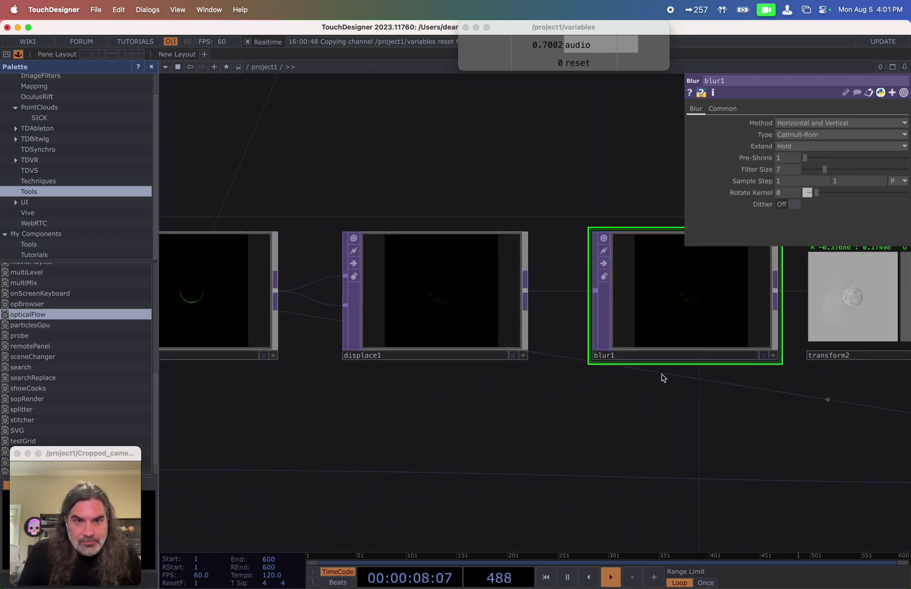
scroll(717, 400, left, 5)
scroll(519, 367, left, 3)
scroll(600, 422, right, 3)
click(682, 318)
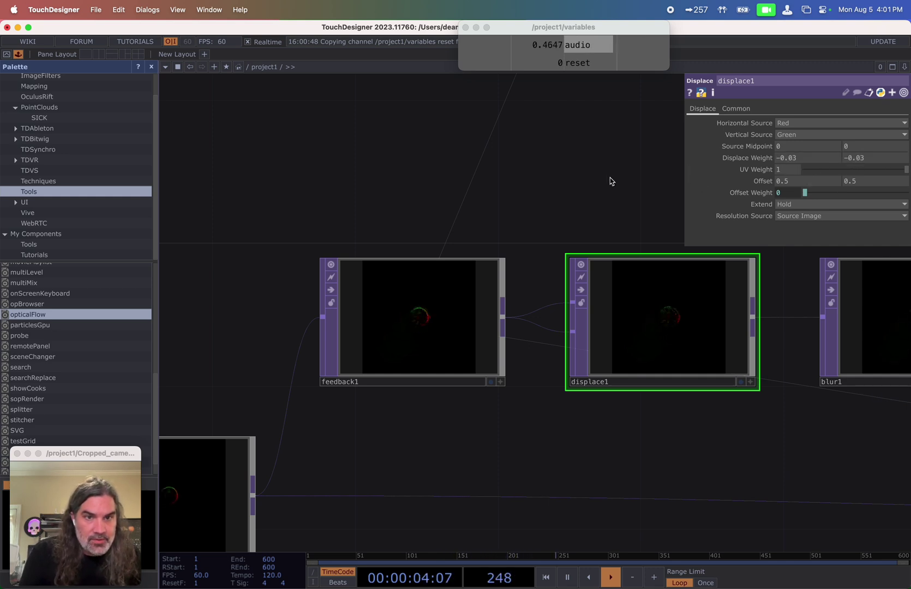
scroll(674, 311, up, 5)
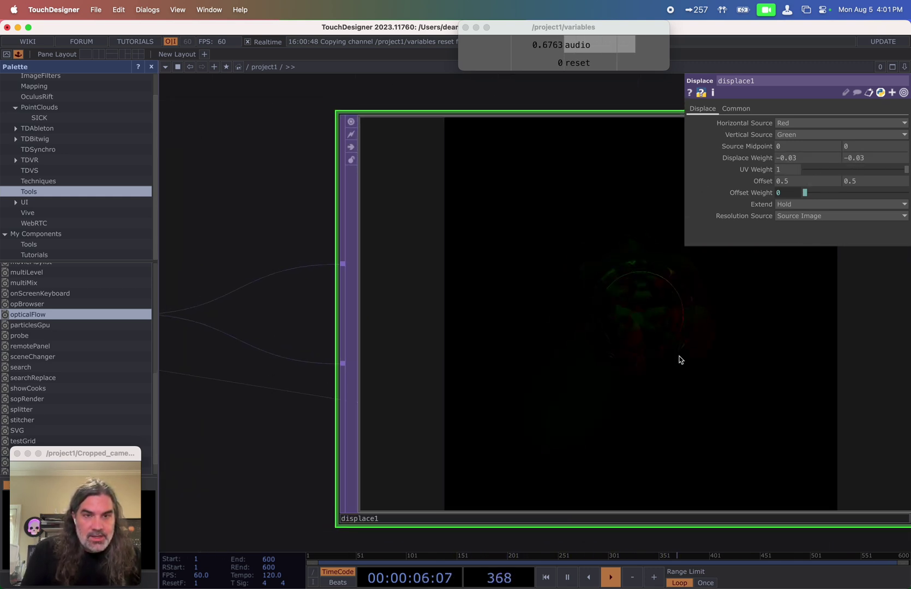
- Fine-tune displace1's Displace Weight to -0.003 on both axes
scroll(680, 360, down, 3)
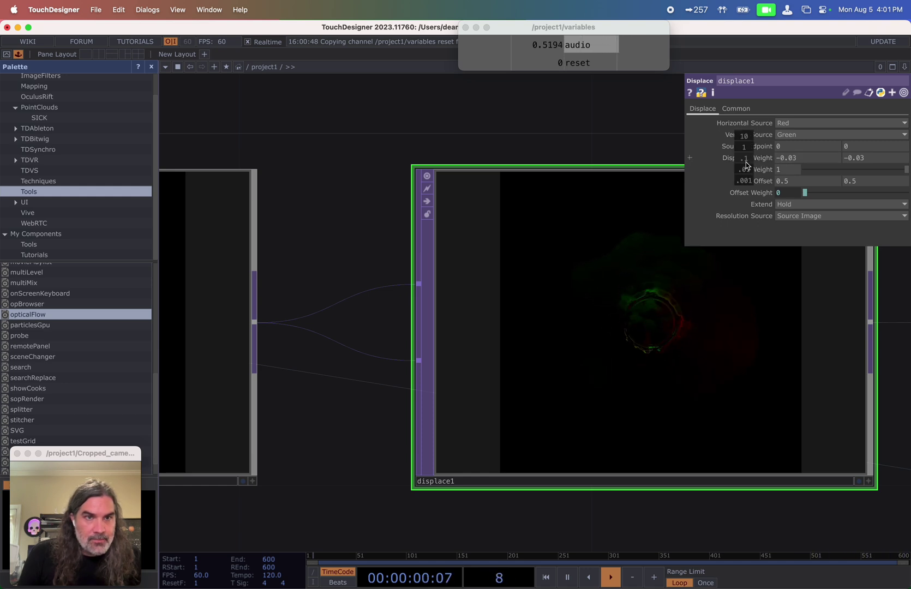
middle_drag(747, 165, 745, 143)
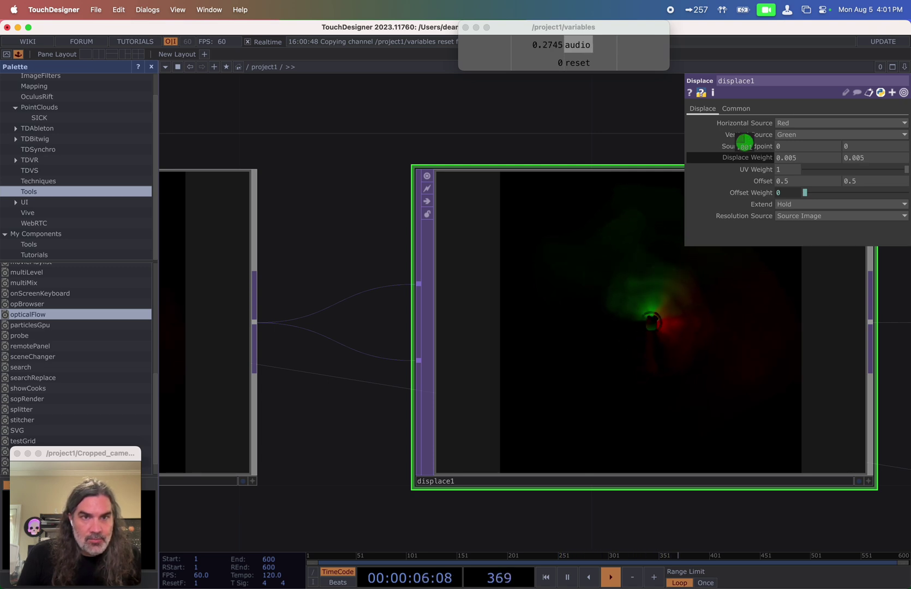
middle_drag(745, 143, 744, 142)
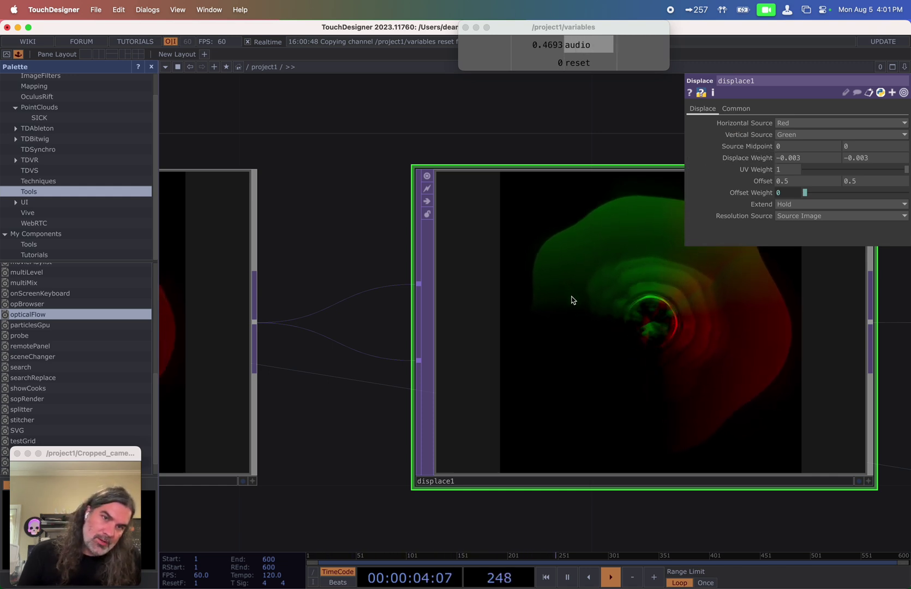
scroll(572, 301, down, 2)
scroll(658, 319, down, 3)
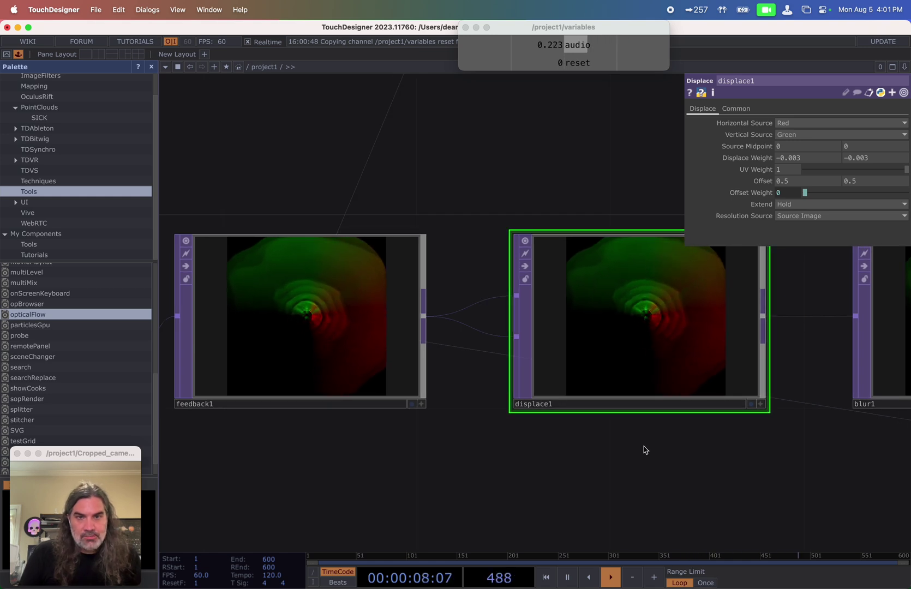
- Examine how the feedback image develops along the chain from displace1 to math1 and add1
drag(649, 420, 238, 334)
scroll(238, 333, down, 2)
drag(702, 380, 372, 367)
scroll(365, 365, down, 3)
scroll(364, 366, down, 4)
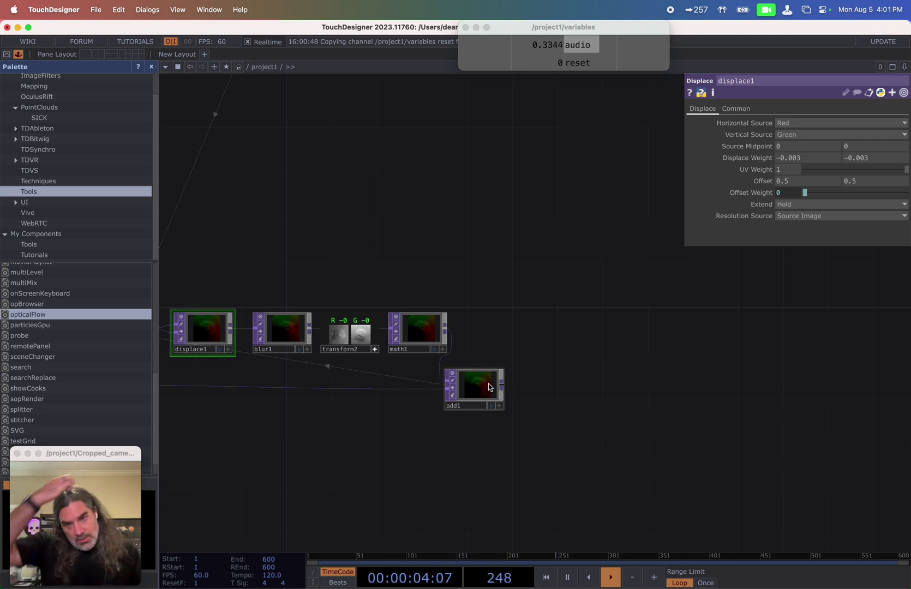
scroll(489, 384, up, 5)
scroll(488, 378, up, 2)
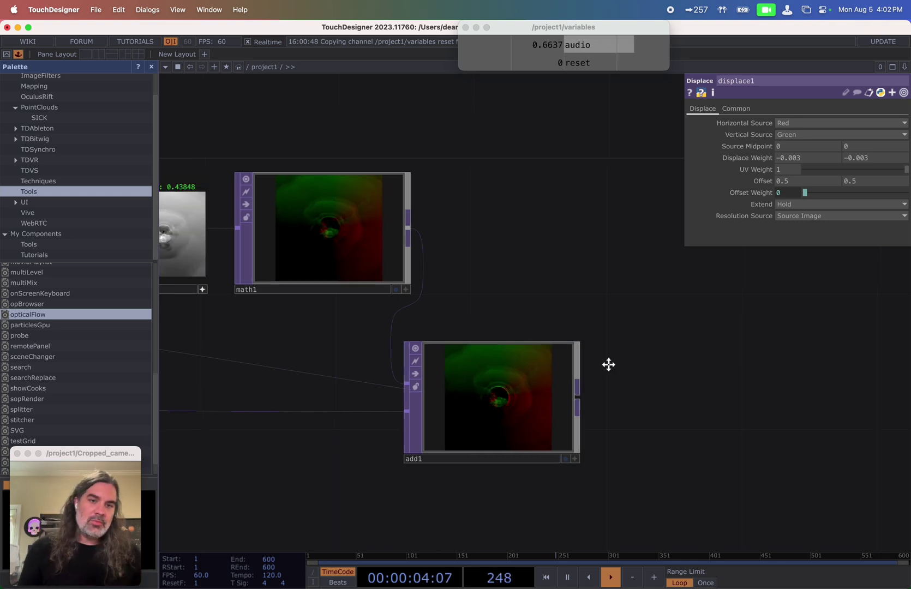
- Switch add1's viewer to the normalized split channel display and examine its red and green channels
scroll(454, 400, up, 8)
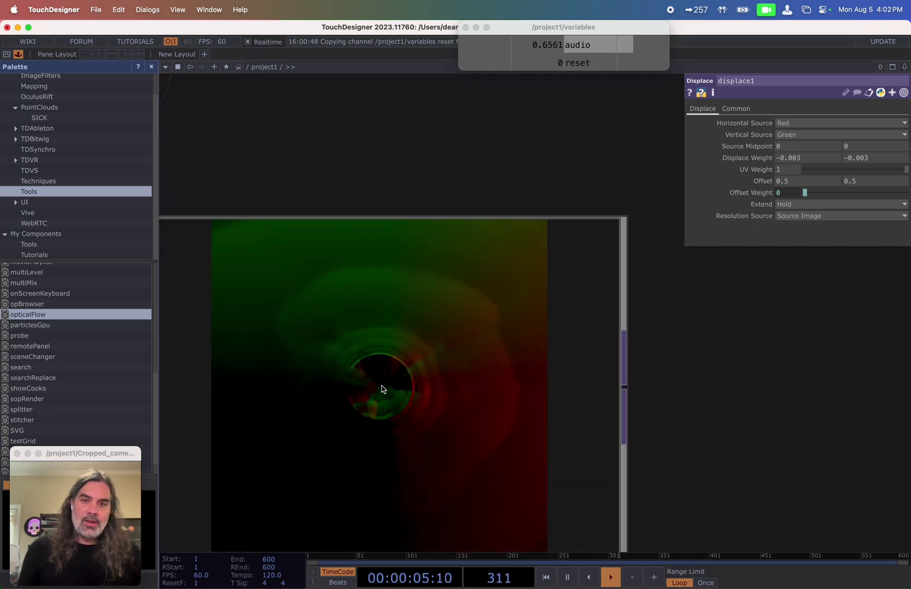
click(413, 397)
key(shift+n)
drag(675, 411, 770, 360)
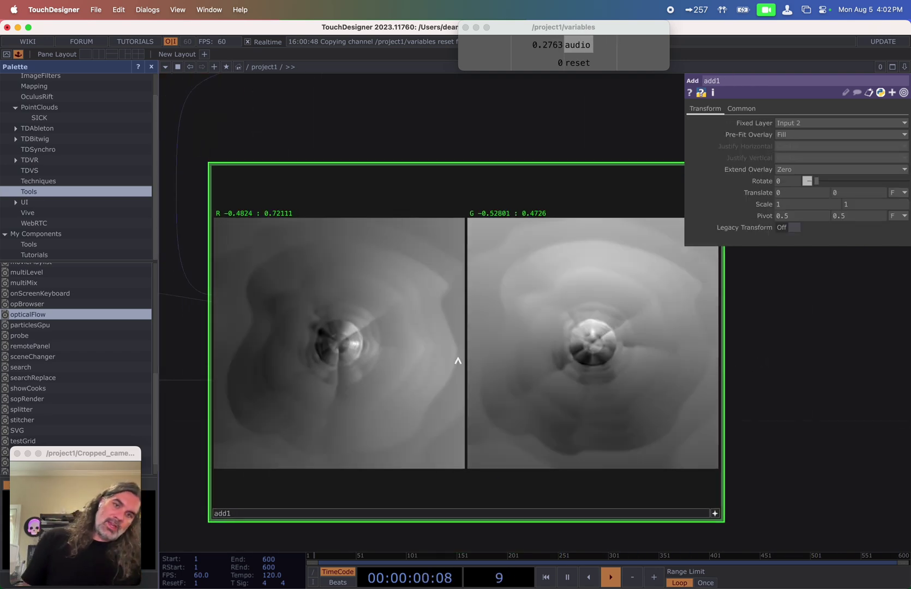
scroll(554, 362, down, 2)
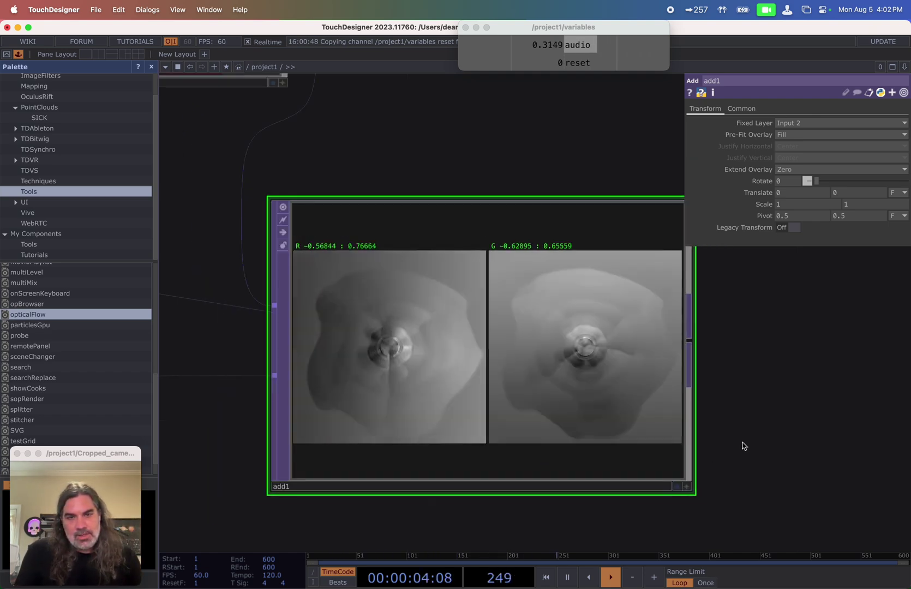
drag(749, 433, 603, 431)
scroll(603, 430, down, 2)
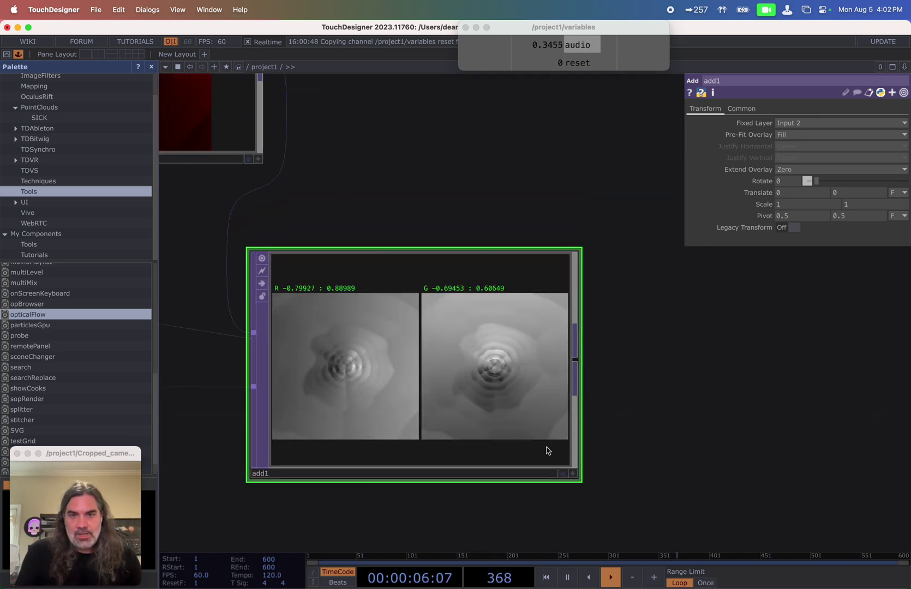
- Add a Monochrome TOP after add1 and place it up and to the right of it
click(572, 474)
key(Tab)
text(mo)
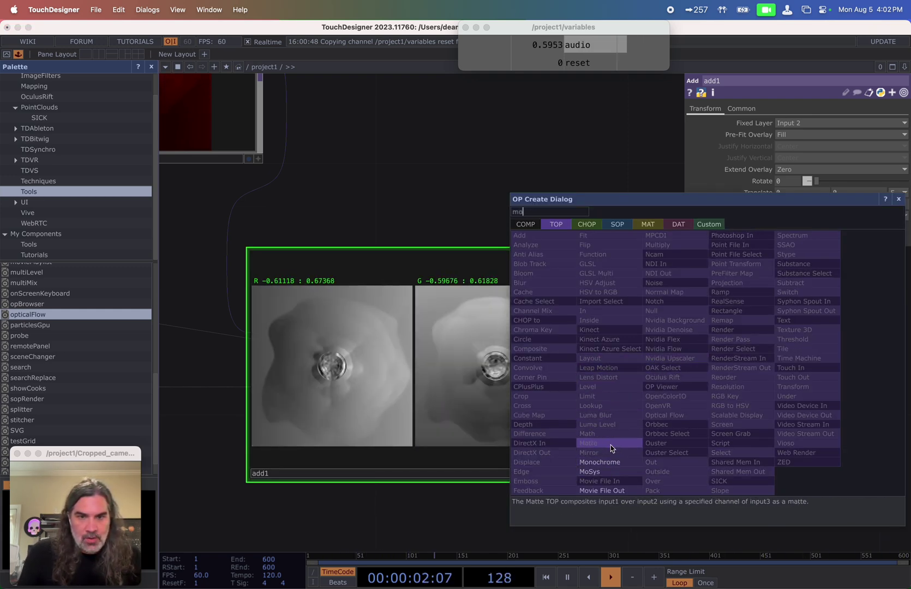
click(610, 462)
click(745, 364)
drag(700, 489, 421, 457)
drag(425, 426, 618, 214)
drag(553, 333, 523, 386)
scroll(515, 390, down, 2)
- Return add1's viewer to the normal colour display
drag(345, 492, 526, 449)
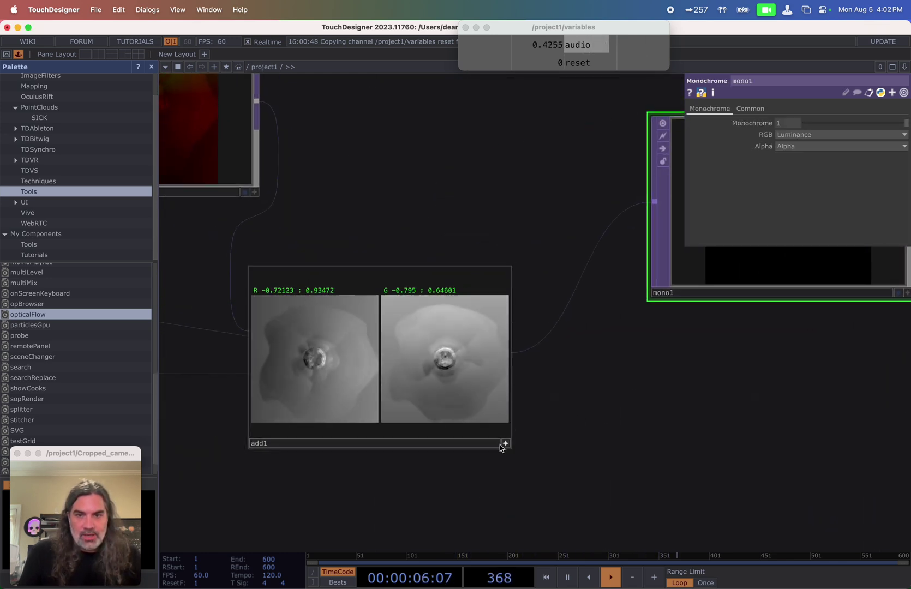
click(500, 445)
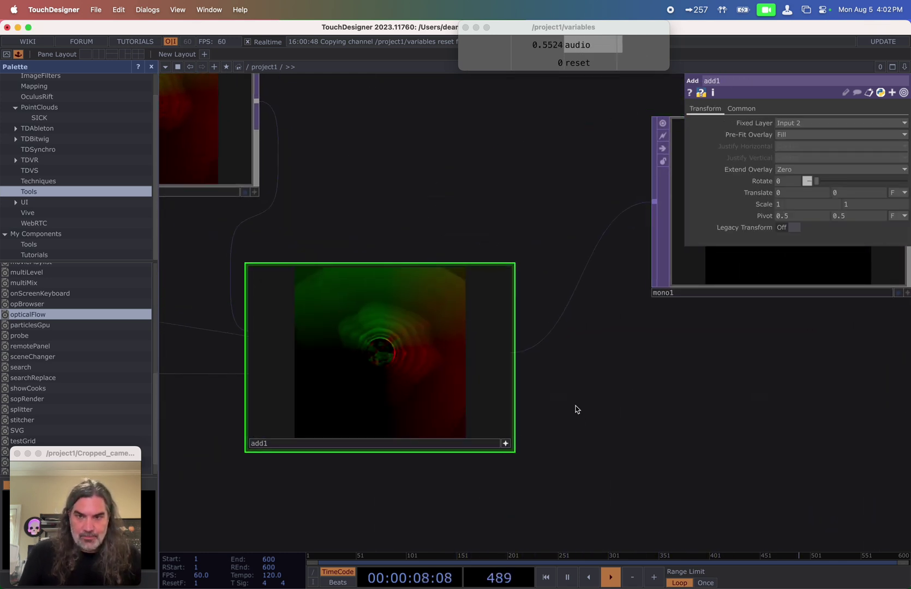
drag(643, 390, 561, 395)
scroll(395, 450, down, 1)
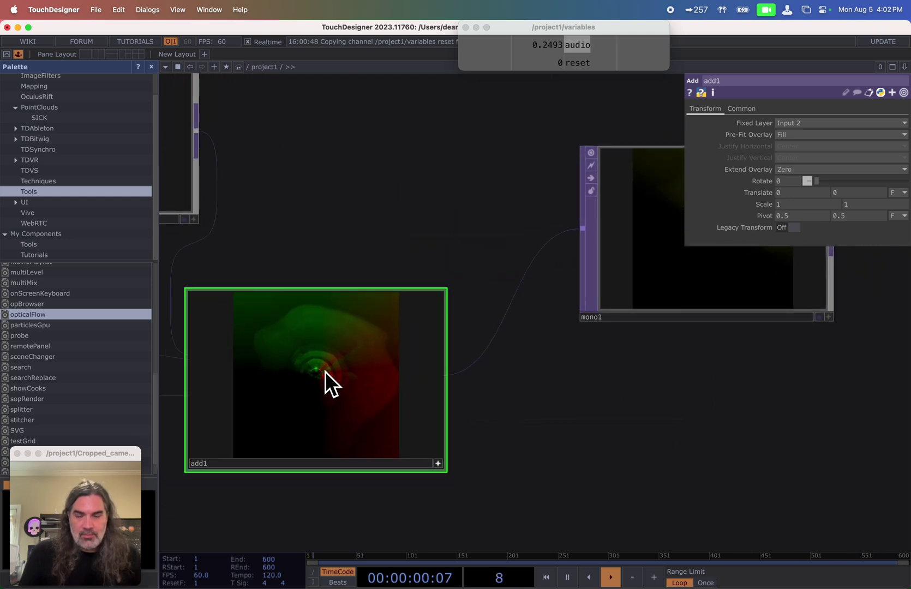
- Insert a Limit TOP between add1 and mono1 and turn on Positive Only
drag(628, 357, 376, 453)
drag(419, 350, 566, 252)
right_click(349, 295)
click(363, 285)
right_click(341, 298)
click(371, 290)
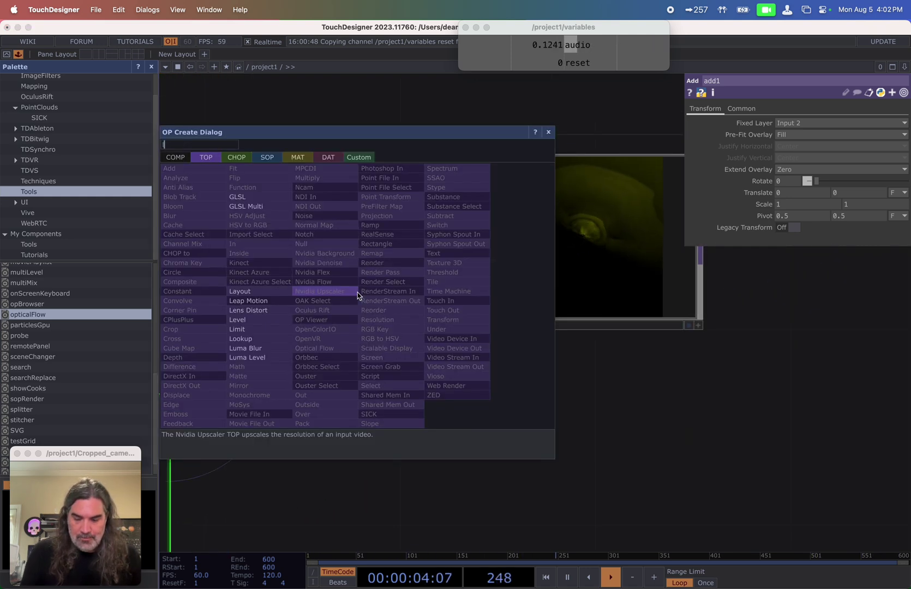
click(247, 329)
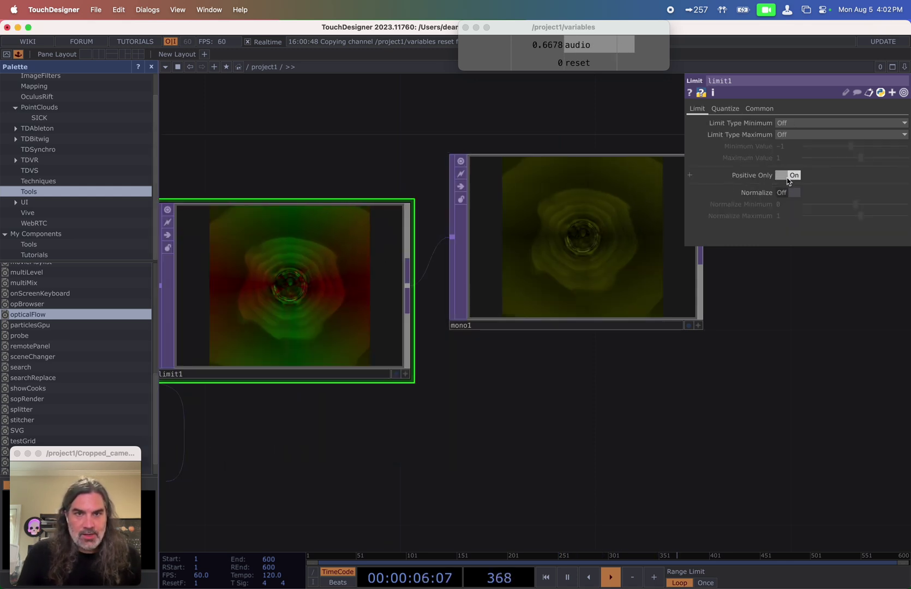
- Examine mono1's image up close and compare it with limit1's output
scroll(540, 248, up, 5)
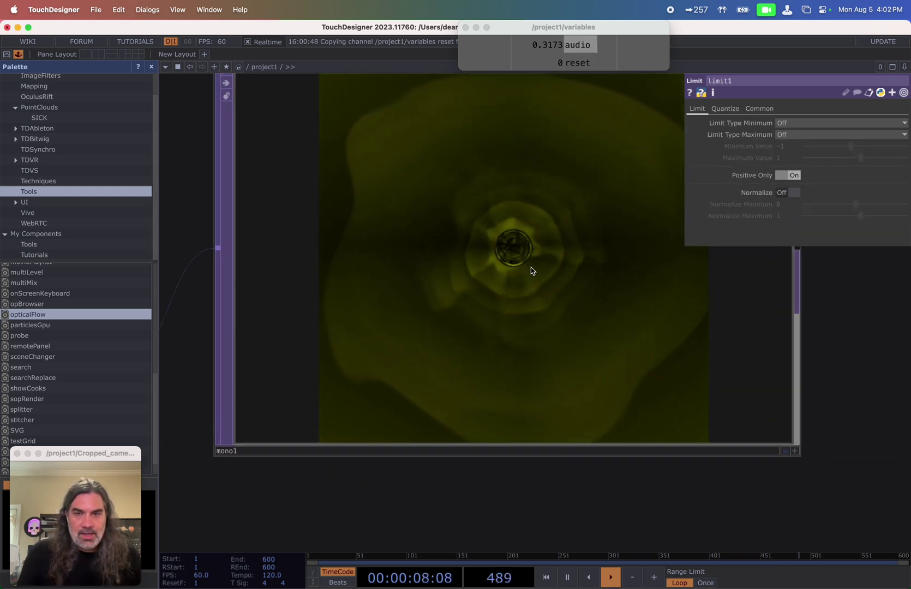
scroll(531, 269, down, 5)
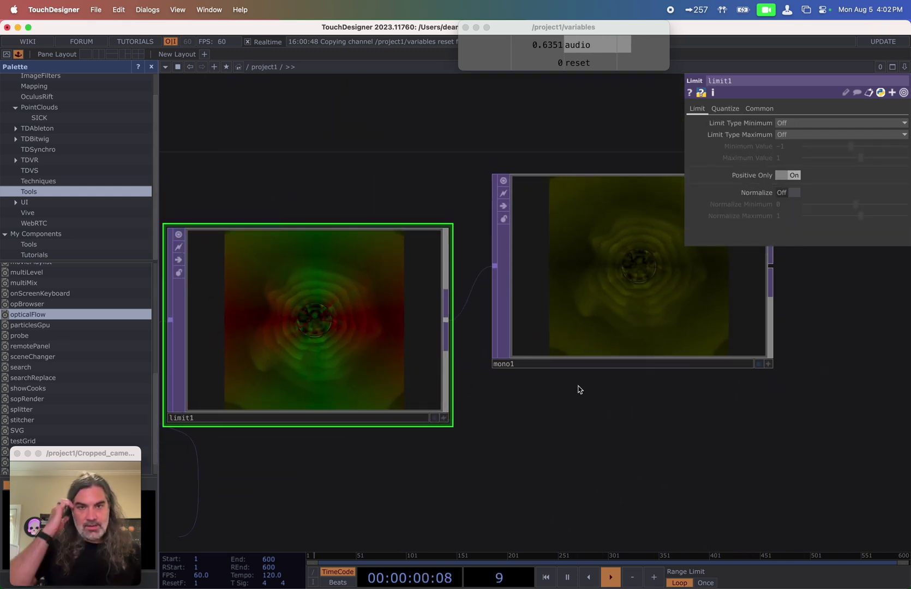
scroll(546, 265, up, 3)
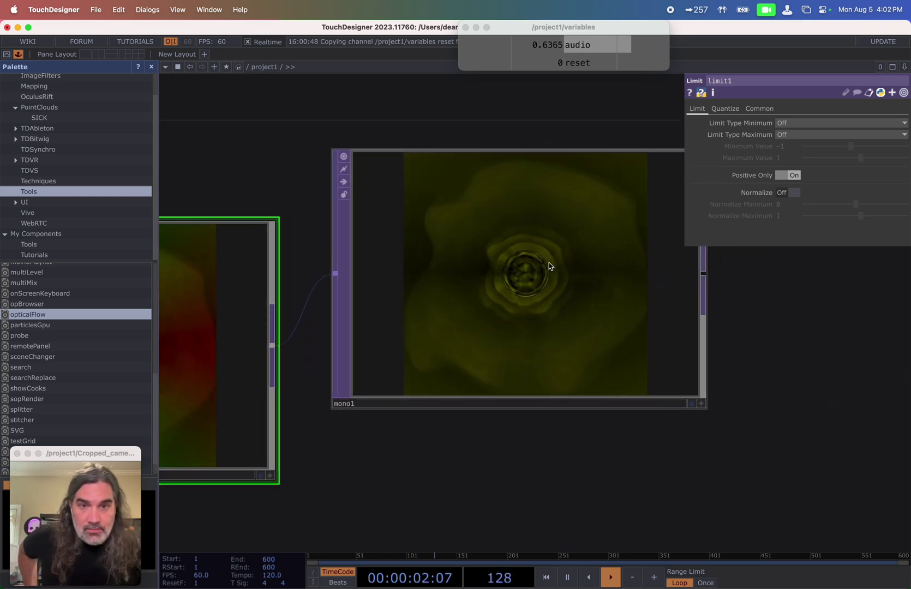
scroll(488, 445, down, 3)
drag(596, 431, 511, 454)
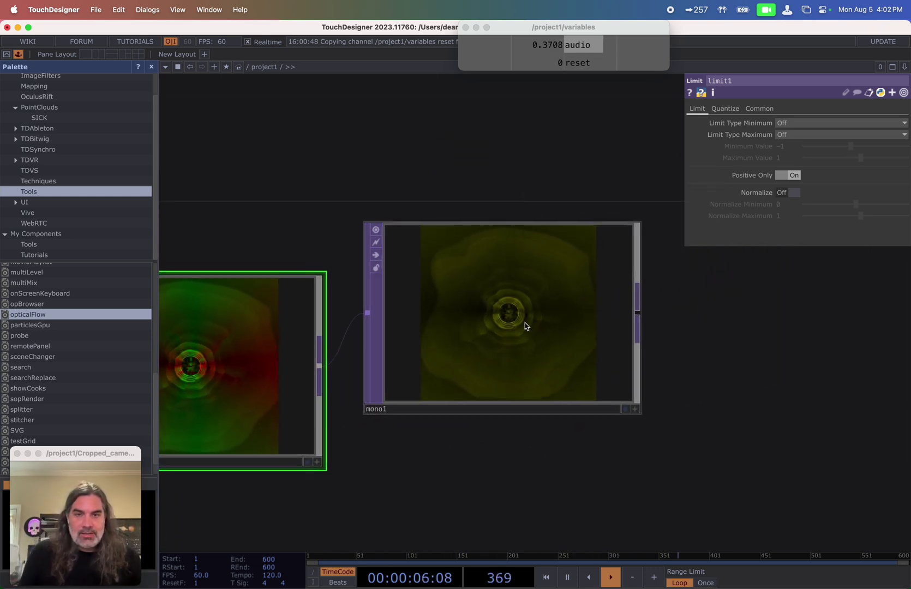
scroll(525, 321, up, 2)
scroll(520, 316, up, 2)
scroll(513, 328, down, 1)
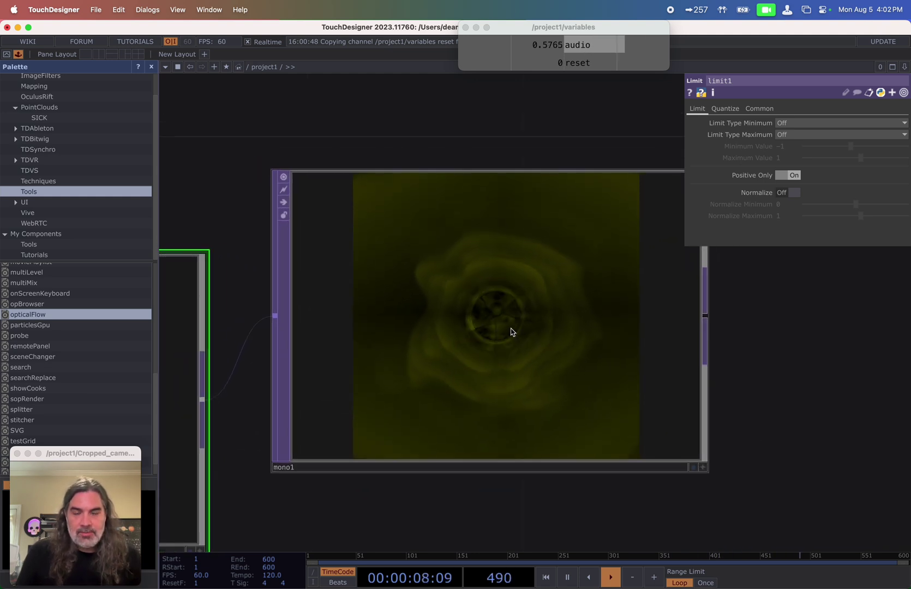
- Check mono1's operator info and set its Pixel Format to 32-bit float (Mono)
click(515, 260)
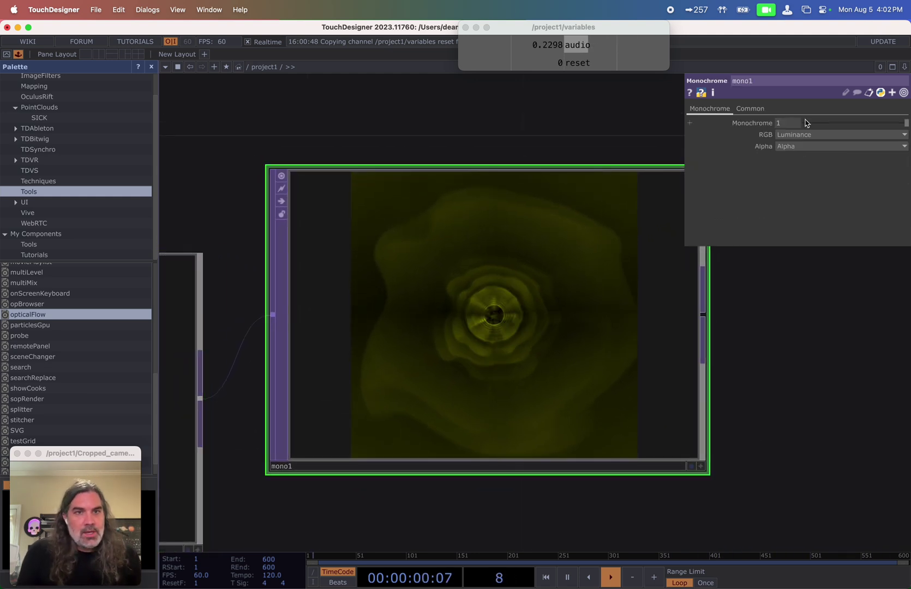
scroll(505, 319, up, 1)
middle_click(505, 319)
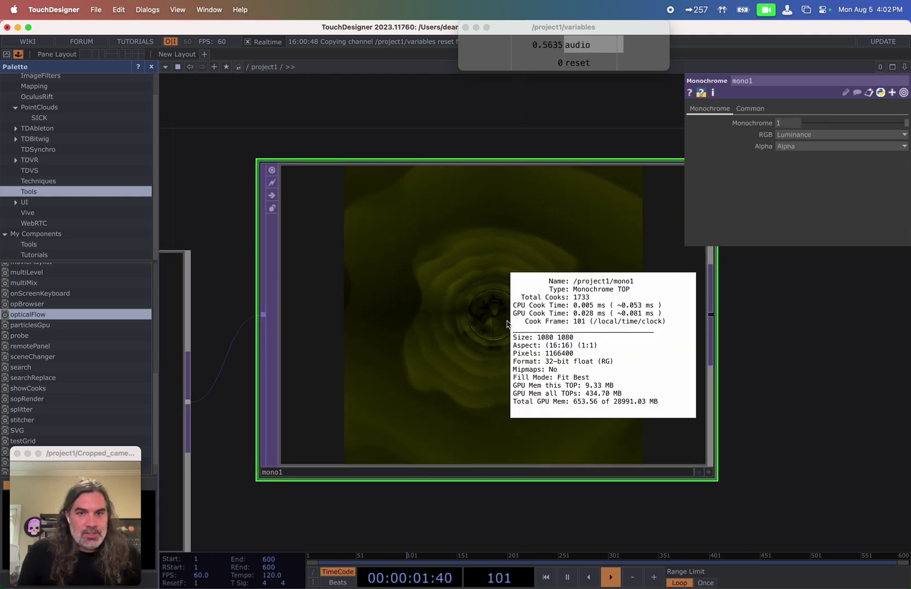
click(750, 108)
click(820, 239)
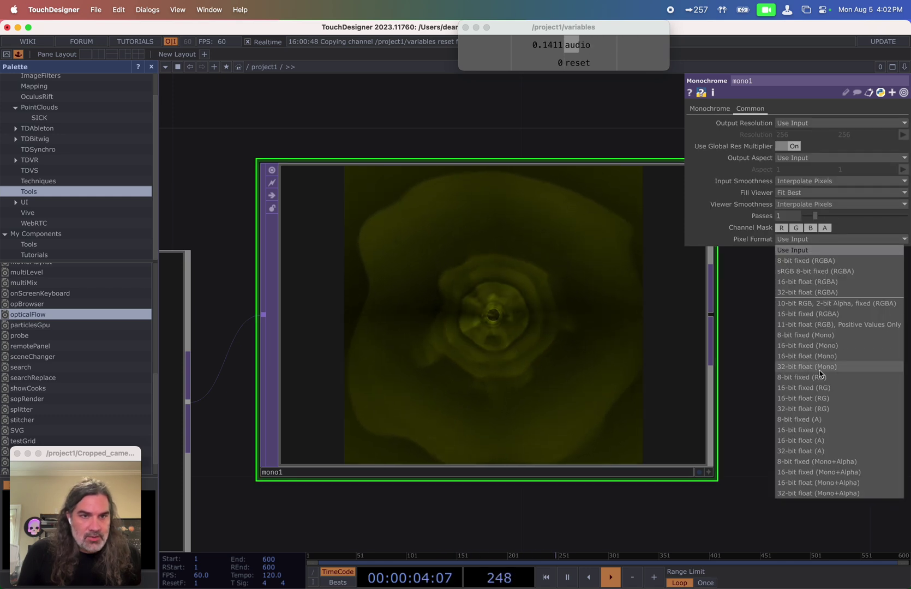
click(805, 411)
- Move mono1 farther from limit1 to space out the end of the chain
scroll(806, 411, down, 6)
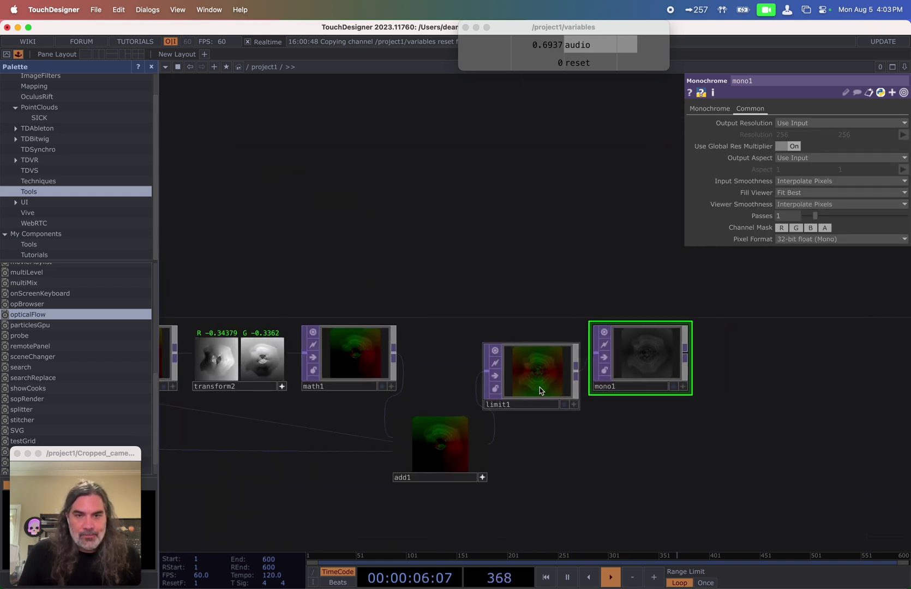
drag(650, 377, 723, 338)
drag(596, 410, 447, 441)
scroll(503, 388, down, 2)
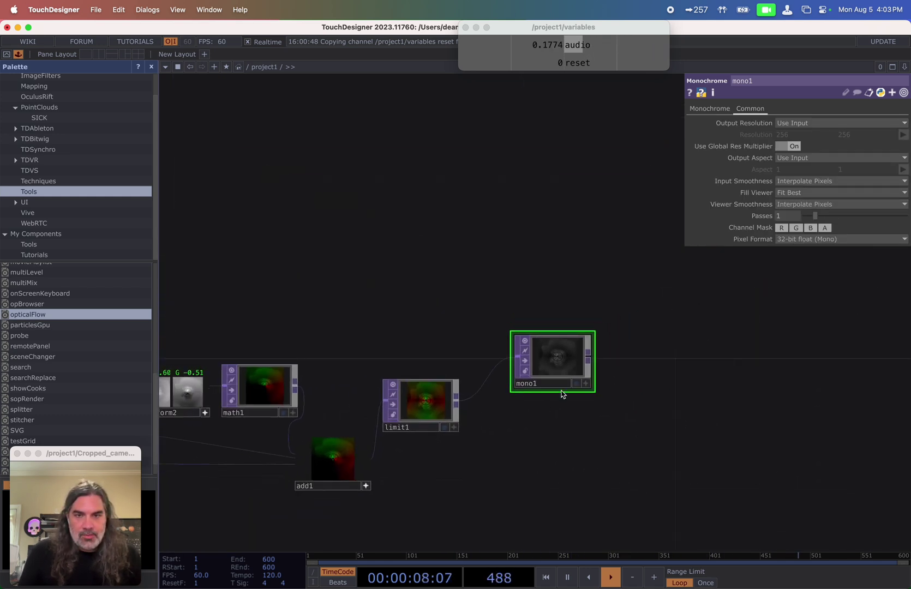
drag(564, 364, 383, 376)
scroll(590, 386, down, 3)
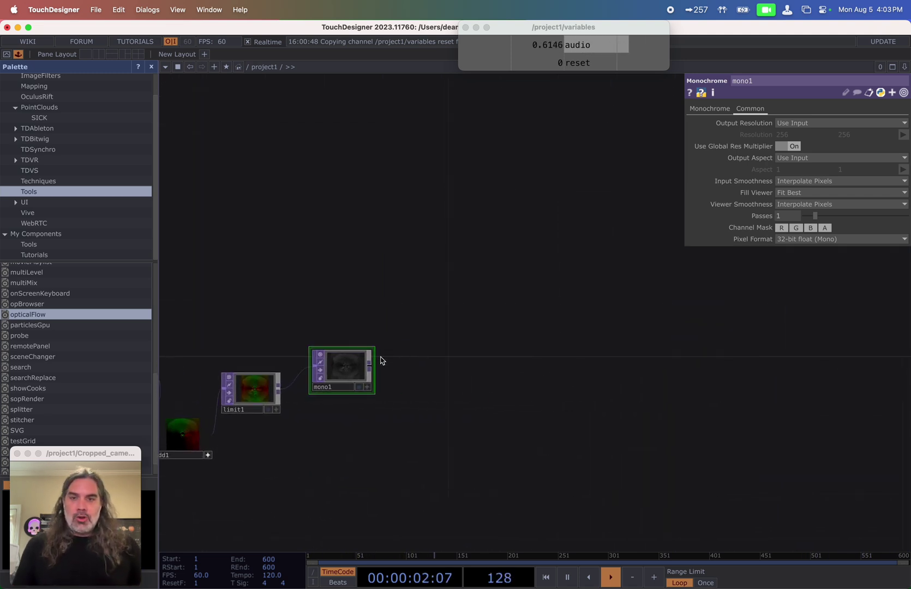
- Check mono1's operator info and add a Resolution TOP after it
scroll(347, 372, up, 5)
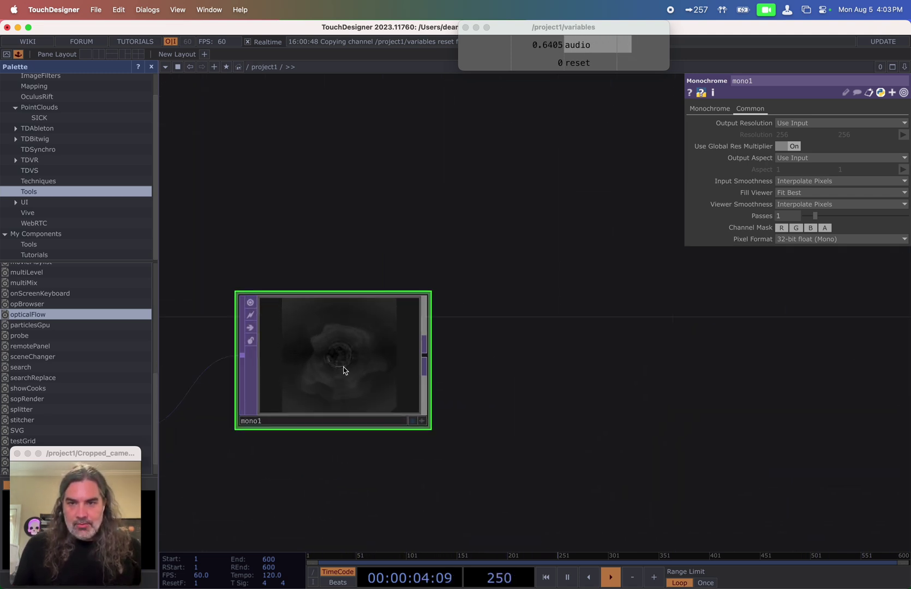
middle_click(335, 373)
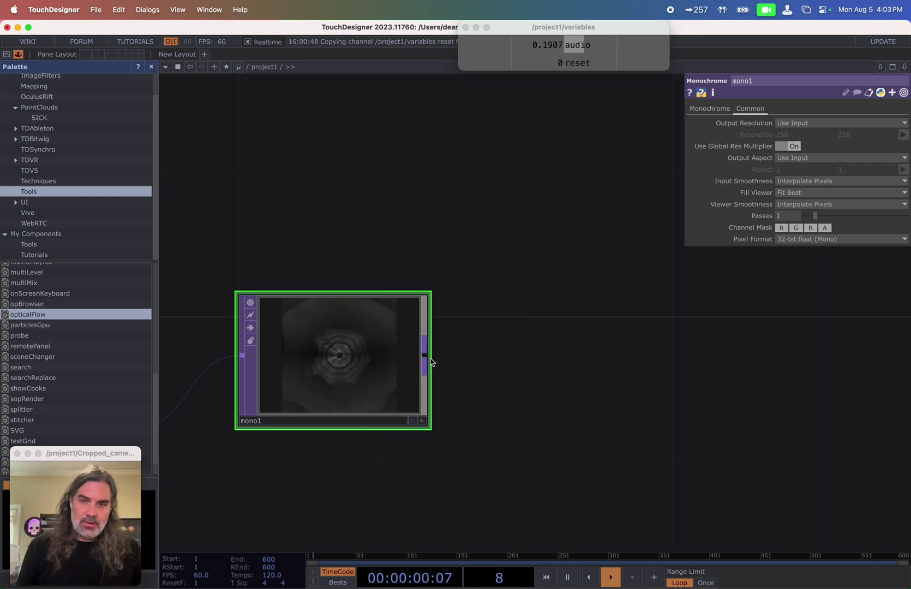
click(425, 355)
click(552, 262)
text(res)
click(572, 285)
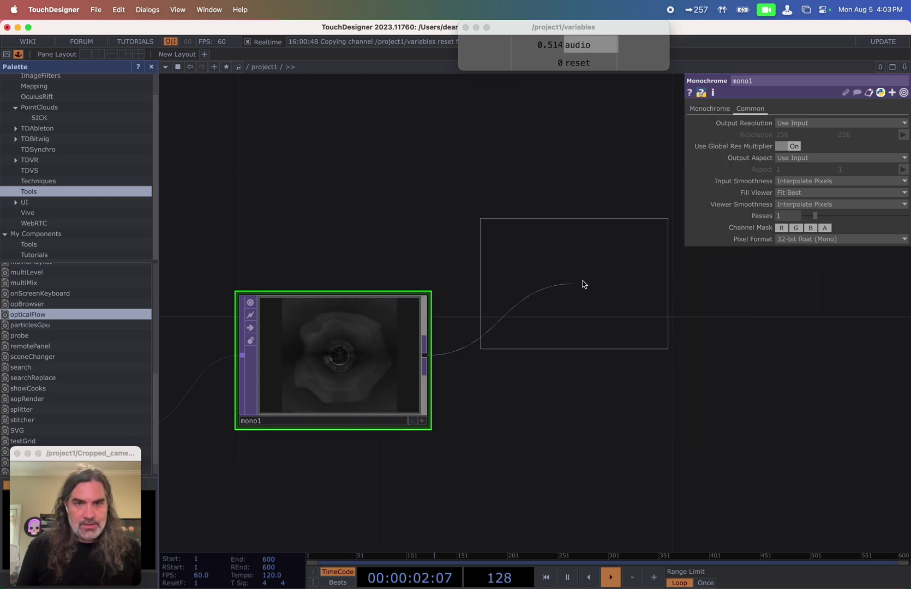
click(588, 283)
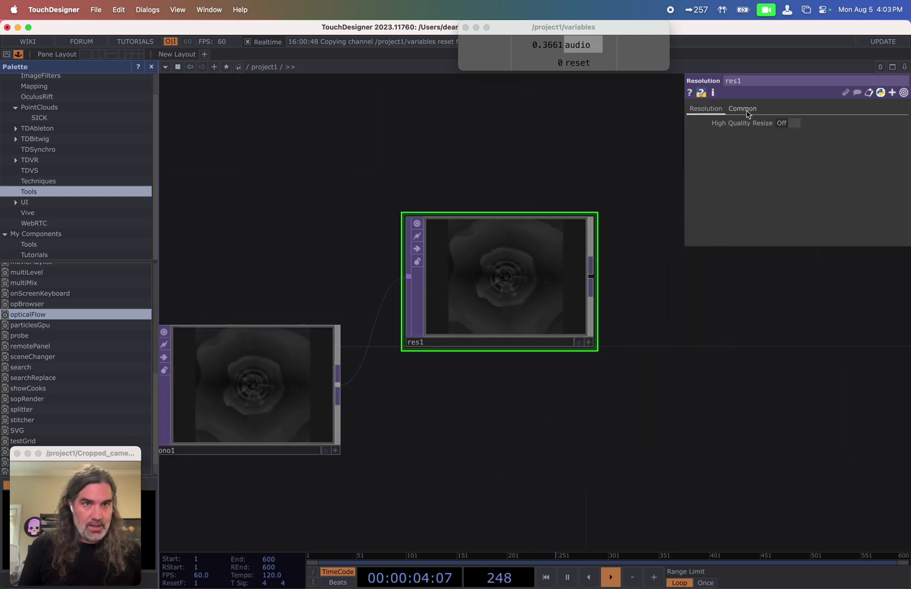
- Set res1's Output Resolution to Half
click(747, 109)
click(794, 122)
click(800, 166)
scroll(512, 350, right, 3)
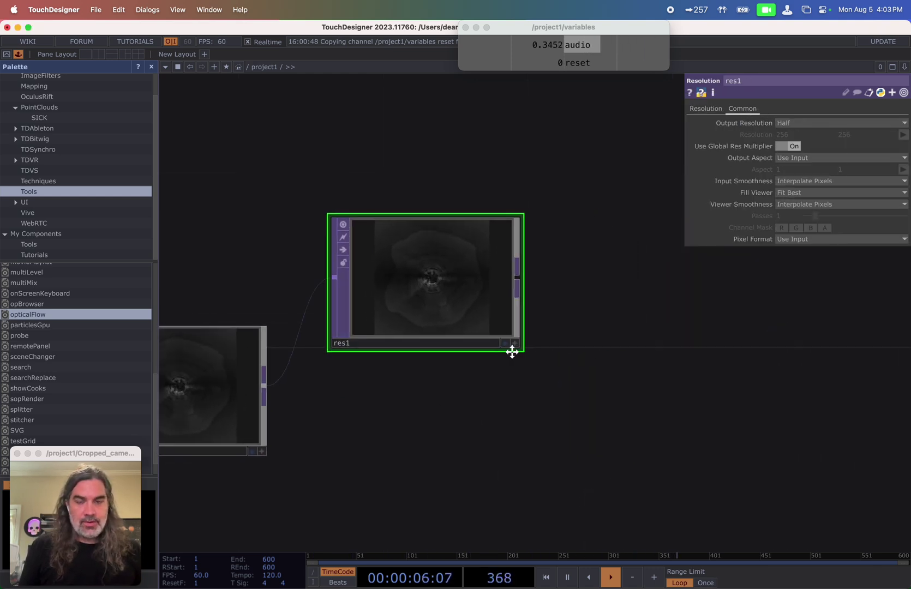
- Add a Null TOP after res1 and rename it blue
scroll(535, 350, down, 5)
scroll(434, 282, right, 4)
scroll(407, 274, up, 2)
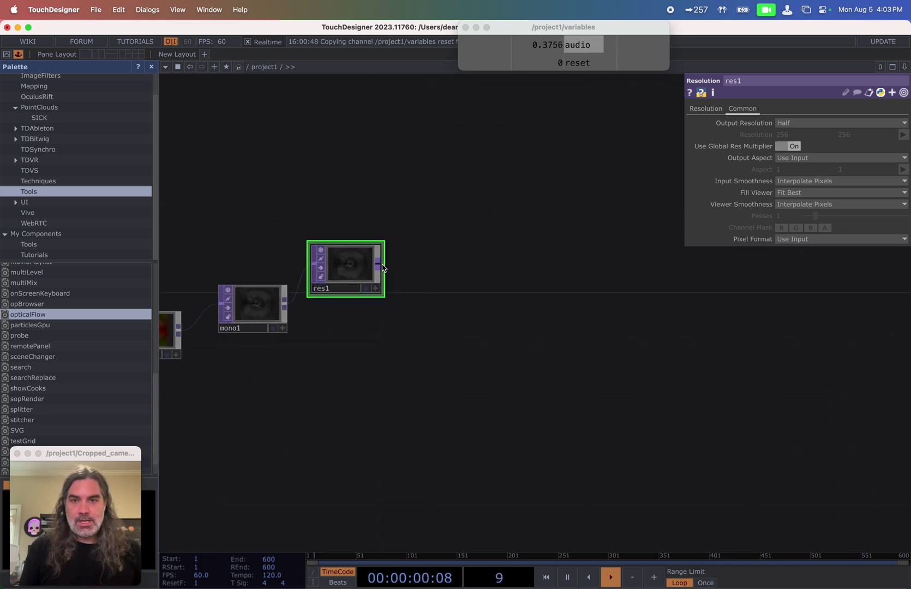
click(440, 293)
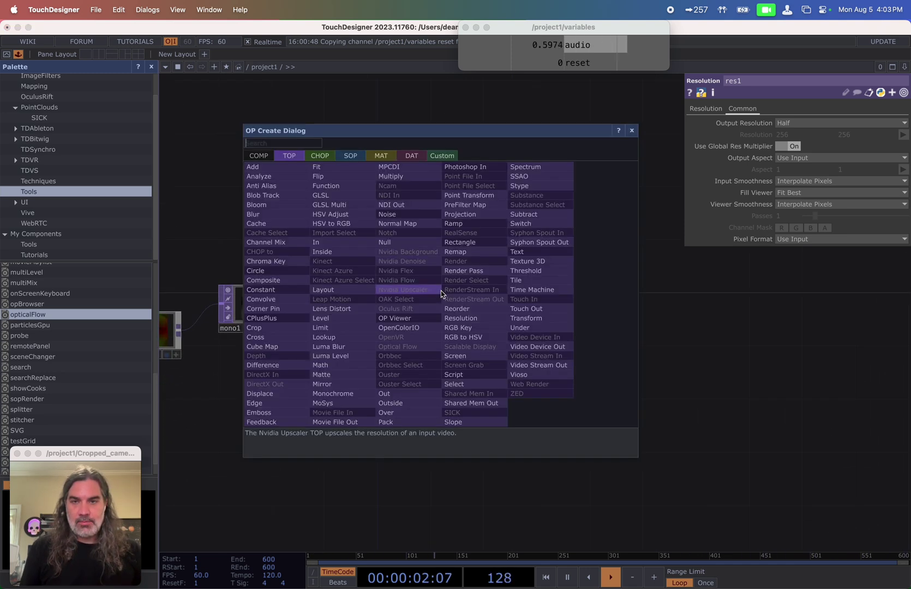
click(410, 241)
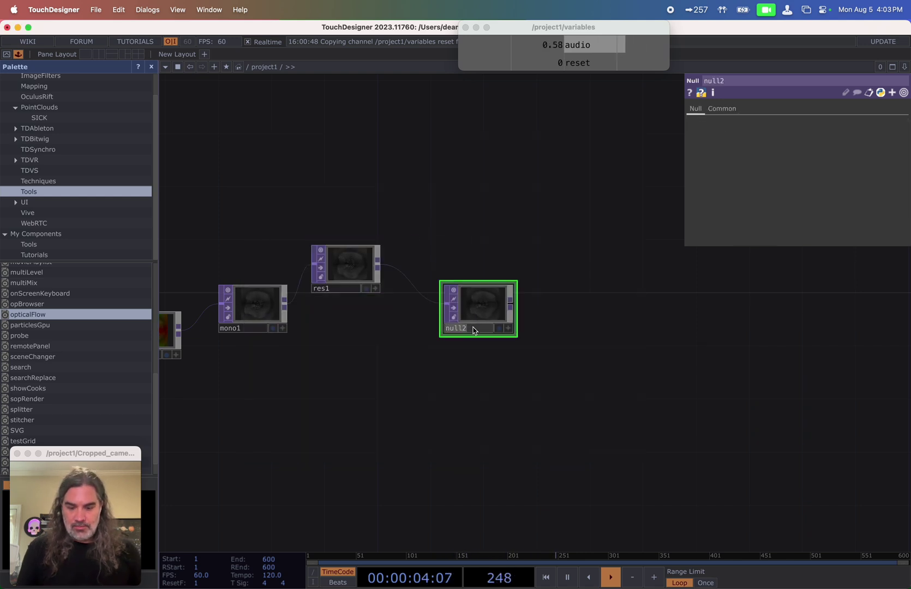
scroll(474, 309, up, 10)
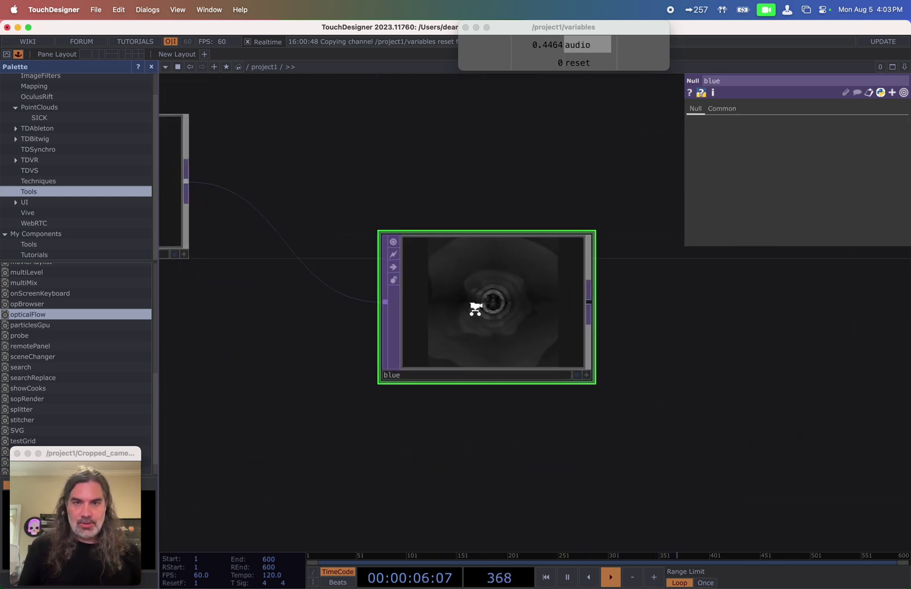
- Branch a GLSL TOP off res1 and place it with its shader DATs above the blue null
scroll(475, 309, down, 2)
drag(343, 202, 355, 293)
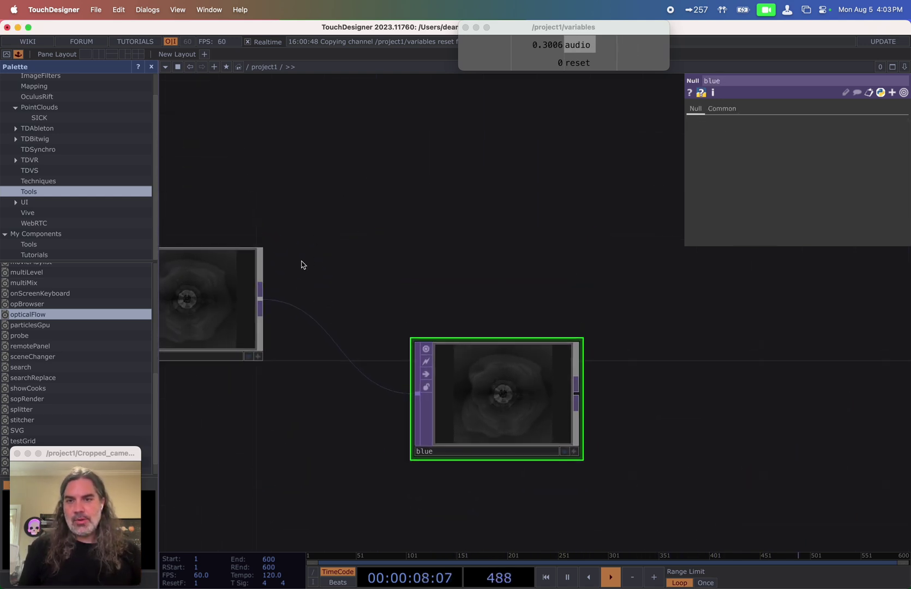
click(403, 154)
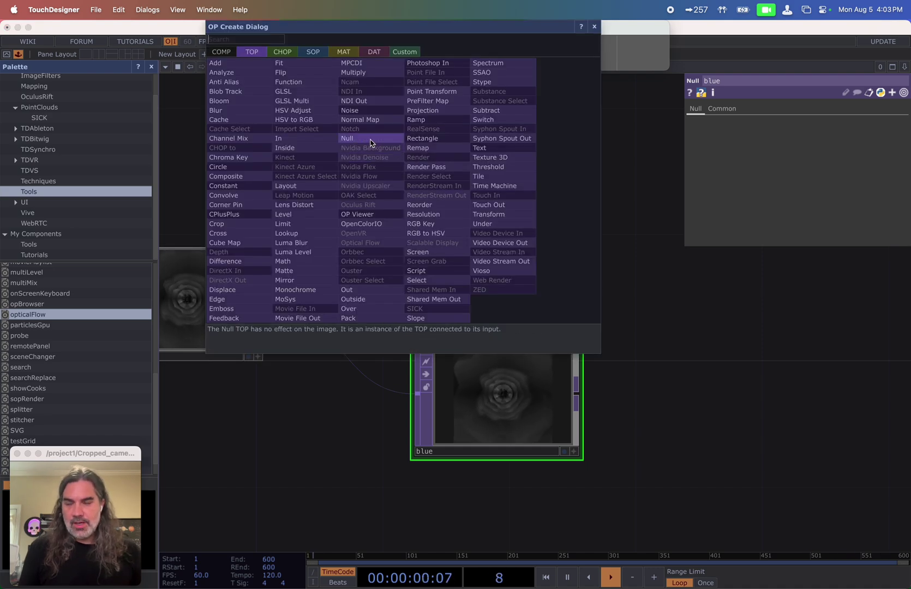
key(Escape)
click(499, 143)
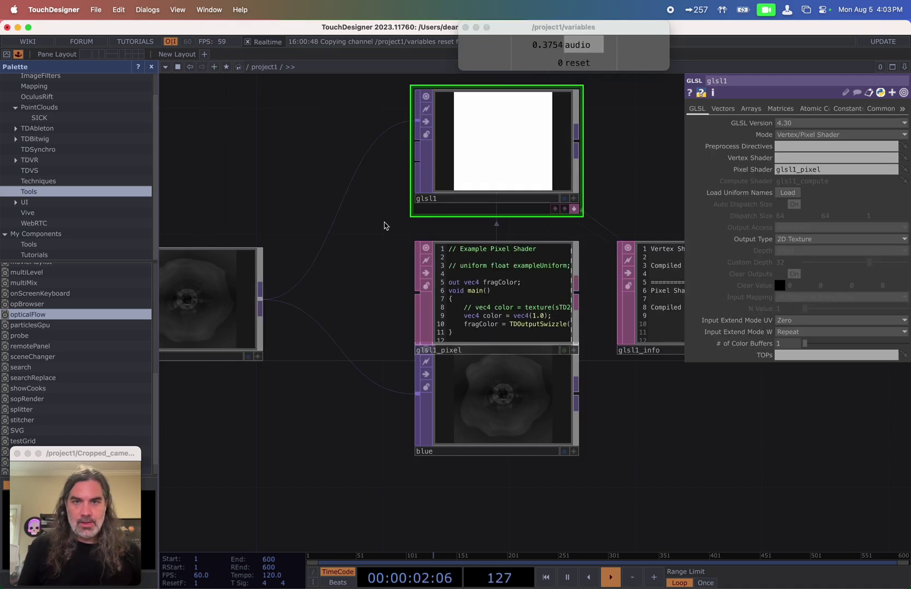
drag(347, 246, 309, 392)
drag(462, 285, 462, 190)
- Edit the glsl1_pixel shader so that color is vec4(vUV.st, 0, 1.0)
scroll(358, 315, up, 5)
click(437, 335)
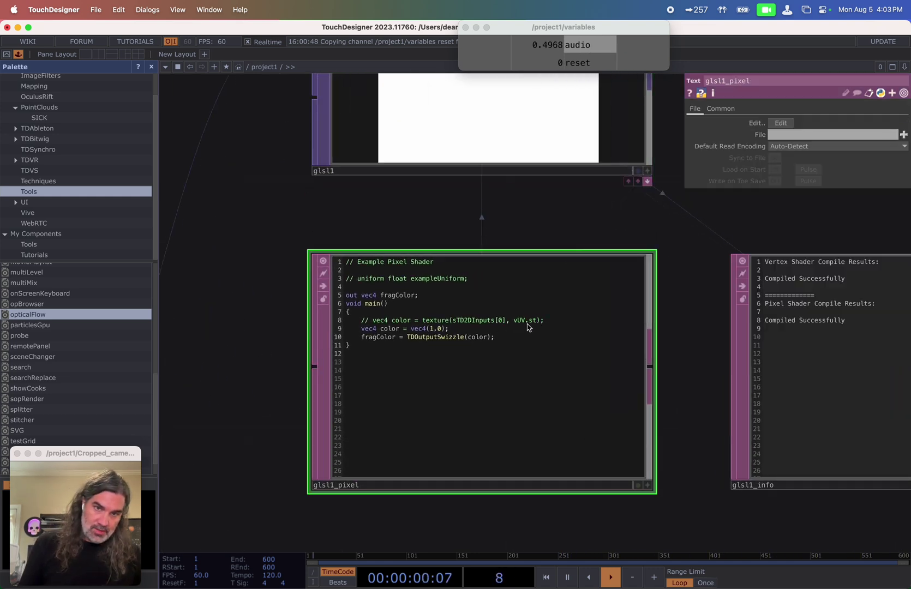
click(428, 333)
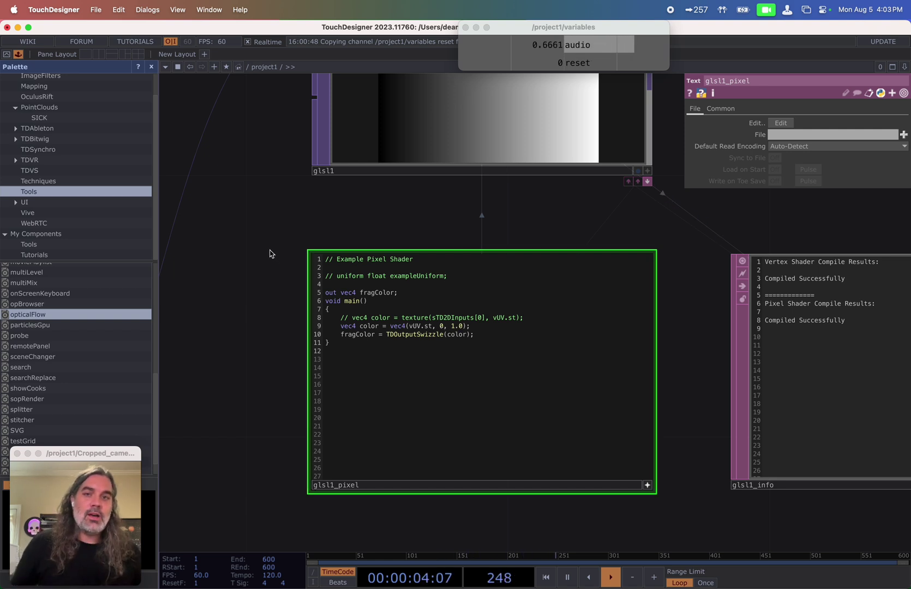
- Set the Pixel Format of glsl1 to 32-bit float (RG)
drag(271, 277, 290, 362)
scroll(305, 307, down, 3)
middle_click(451, 205)
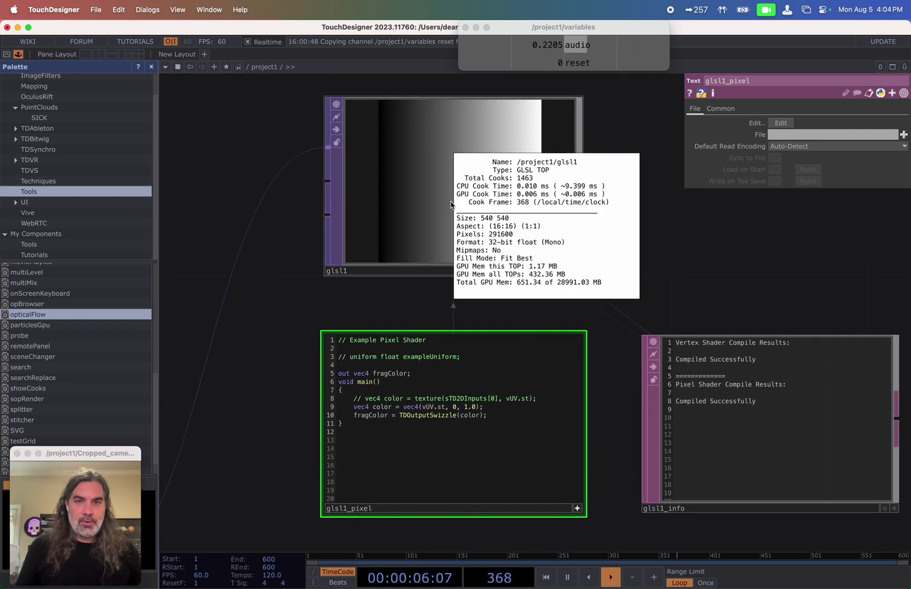
click(535, 148)
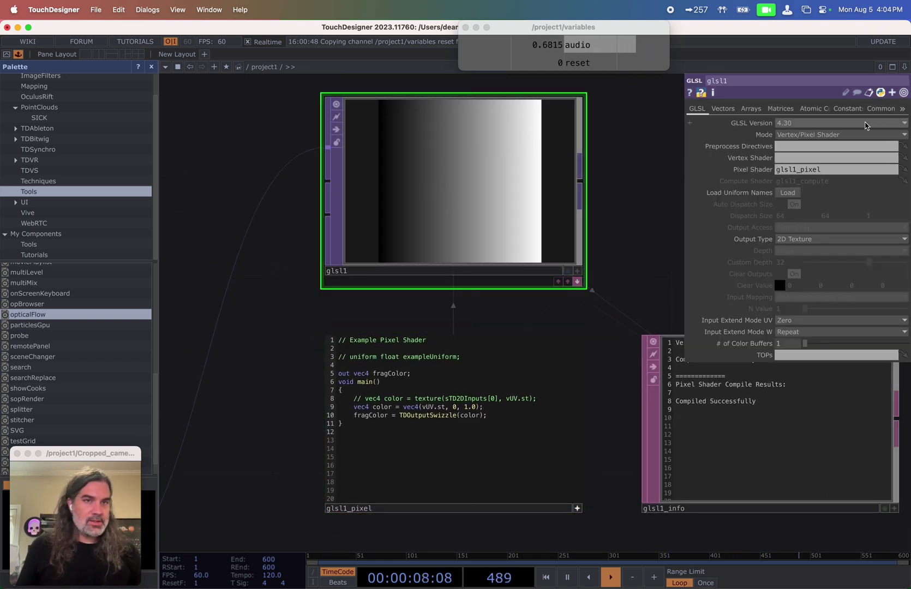
click(889, 110)
click(811, 240)
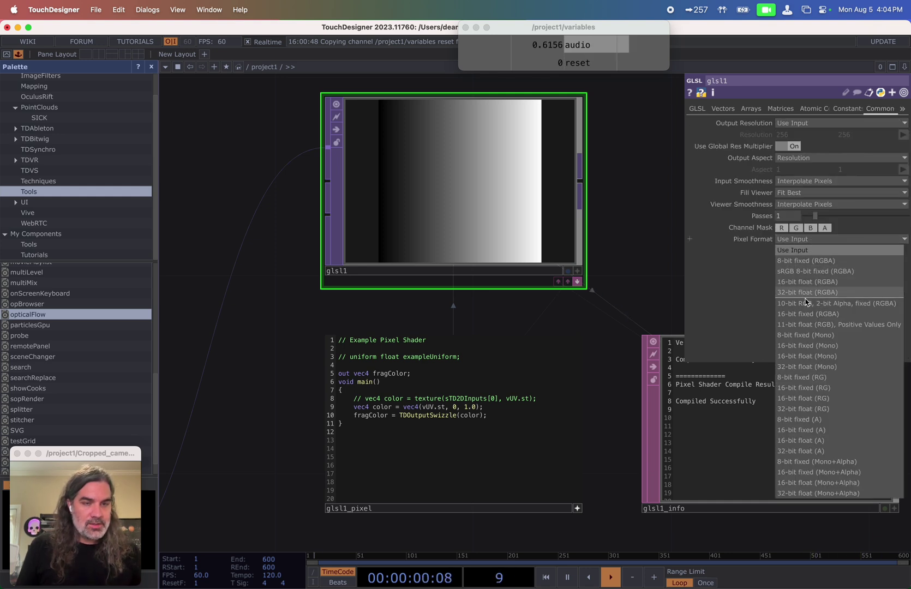
click(808, 412)
- Collapse the docked shader DATs of glsl1 and line up the blue null with res1, beneath the GLSL TOP
scroll(341, 181, right, 6)
click(417, 293)
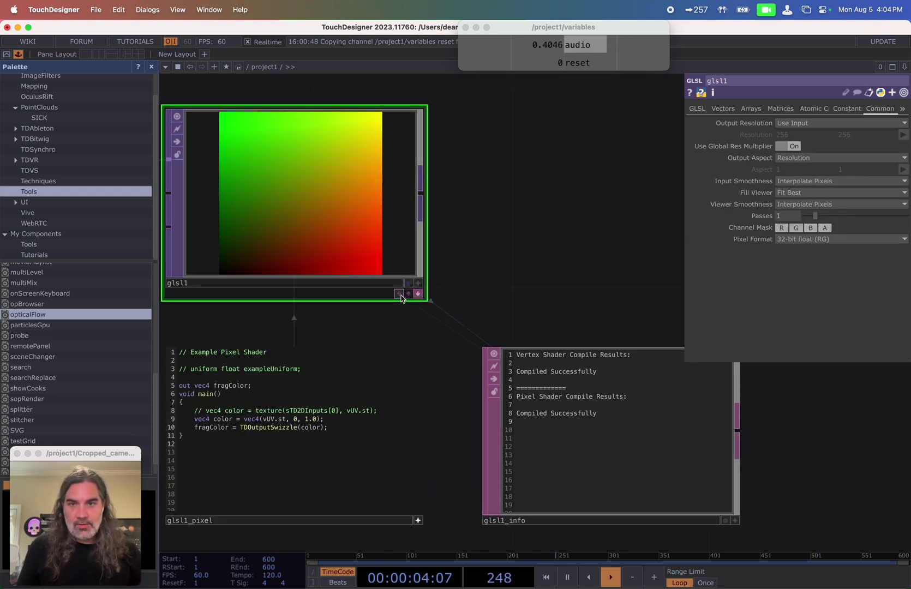
scroll(531, 373, left, 4)
drag(532, 375, 552, 376)
scroll(548, 377, down, 3)
drag(359, 475, 443, 290)
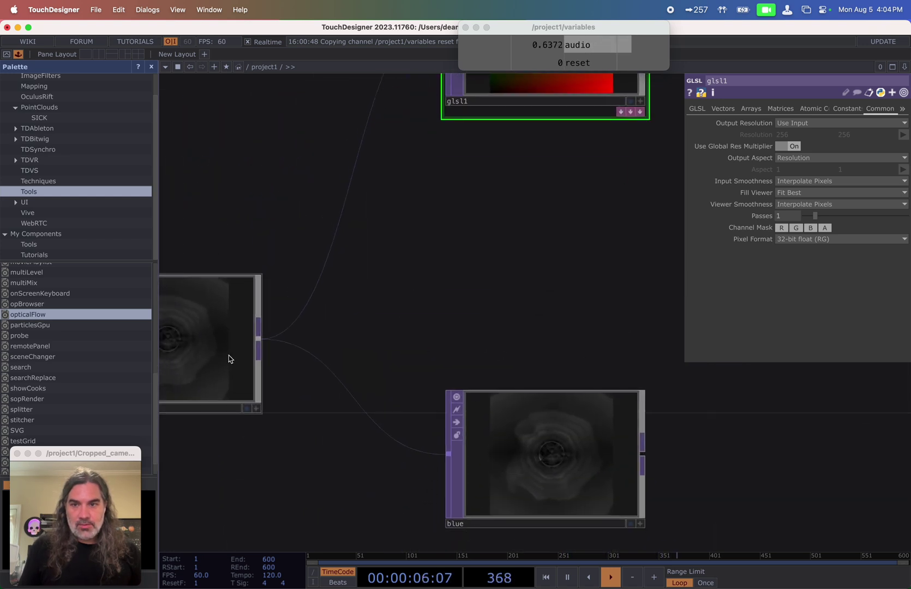
drag(556, 288, 409, 356)
scroll(408, 356, down, 3)
middle_click(436, 178)
scroll(407, 480, down, 2)
drag(404, 509, 393, 372)
scroll(486, 324, right, 3)
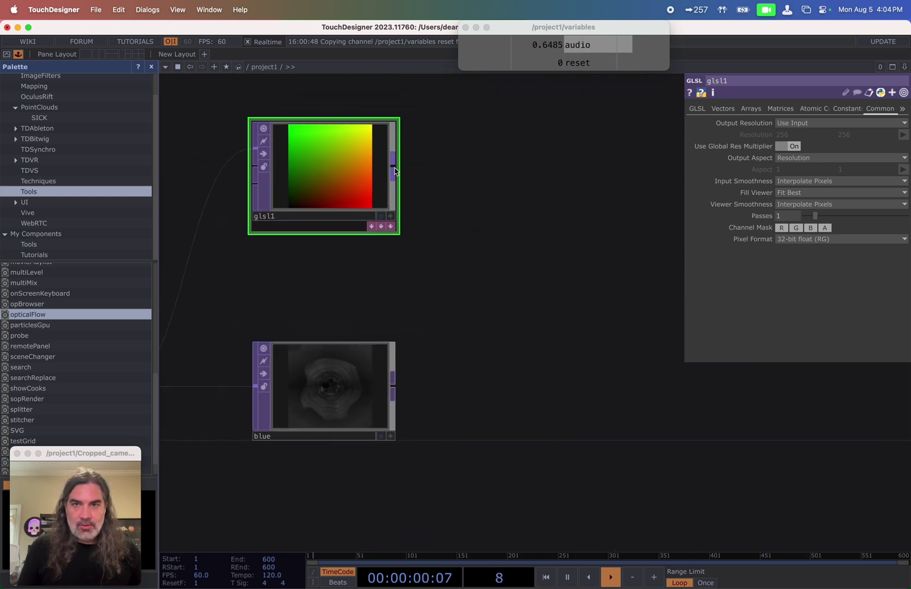
- Add a Reorder TOP after glsl1, connect blue as its second input, and place it level with blue
key(Tab)
text(re)
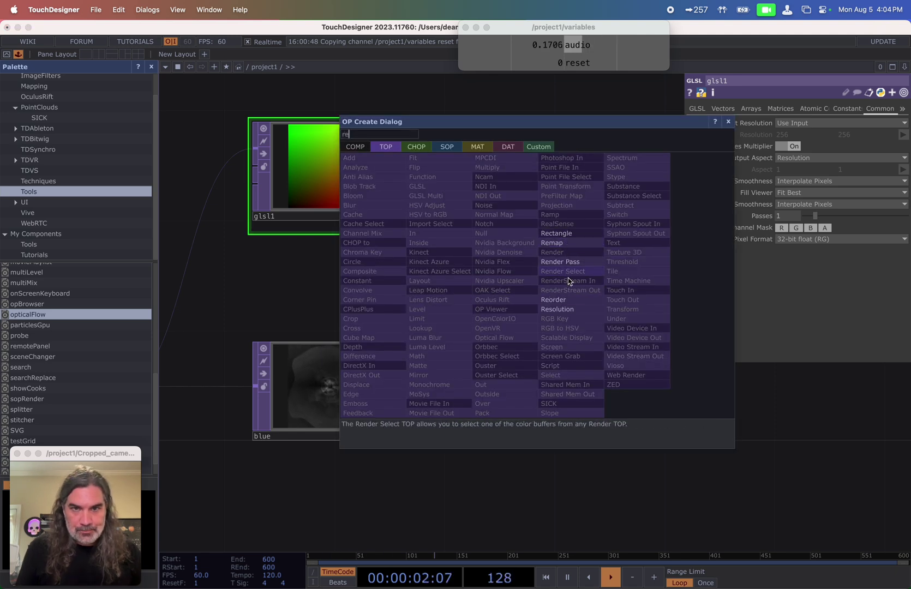
click(570, 299)
click(490, 385)
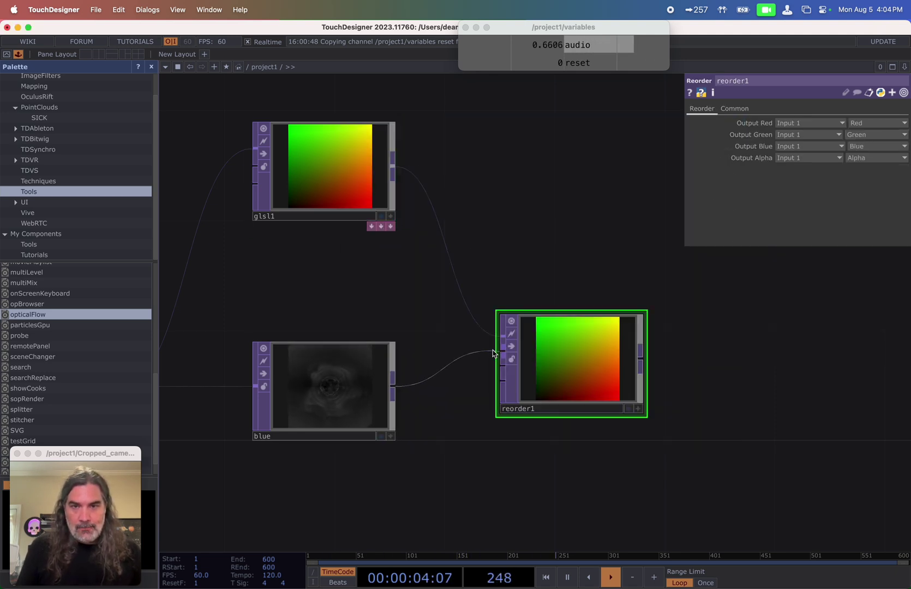
drag(492, 350, 501, 352)
drag(576, 378, 577, 406)
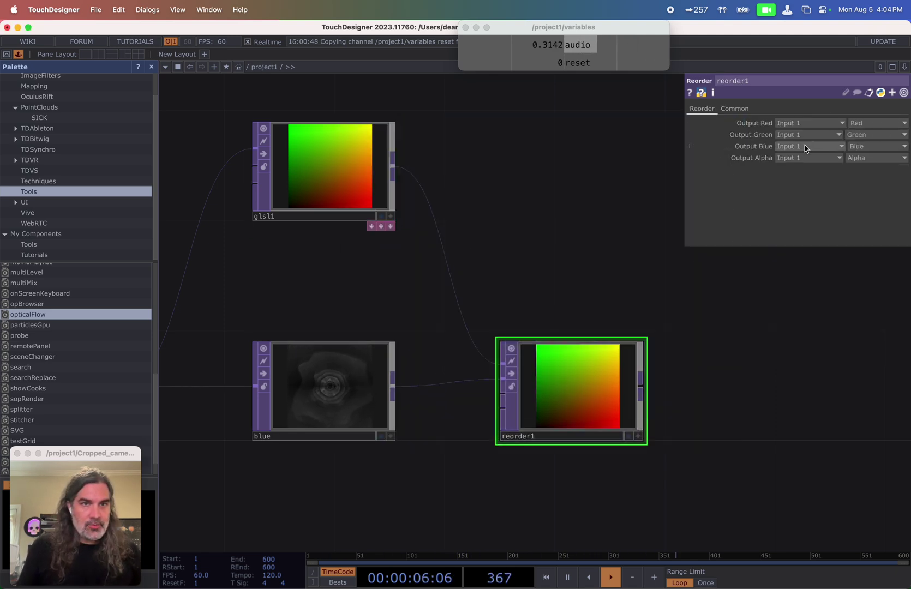
- Set reorder1's Output Blue to Input 2 with the Red channel
click(794, 168)
scroll(614, 405, up, 3)
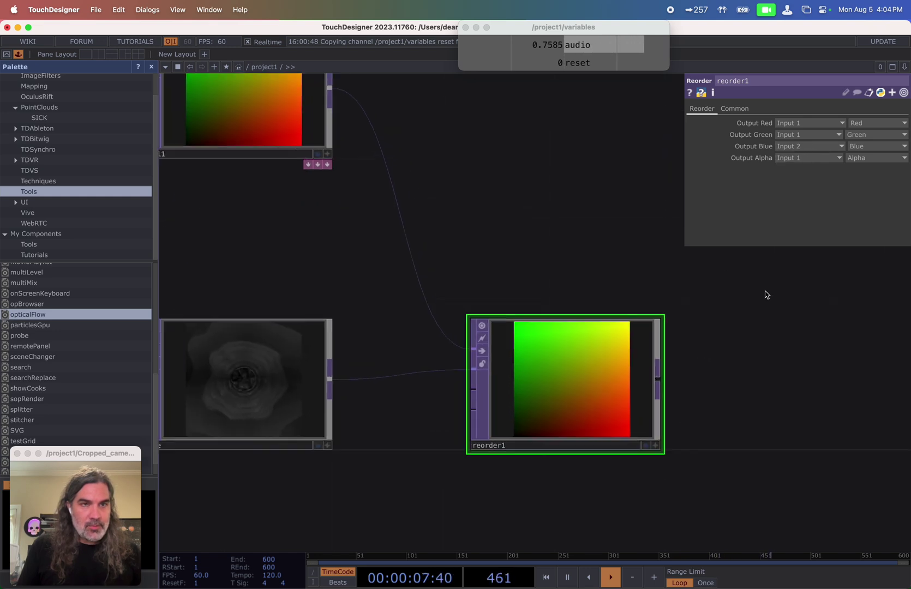
click(869, 146)
click(868, 173)
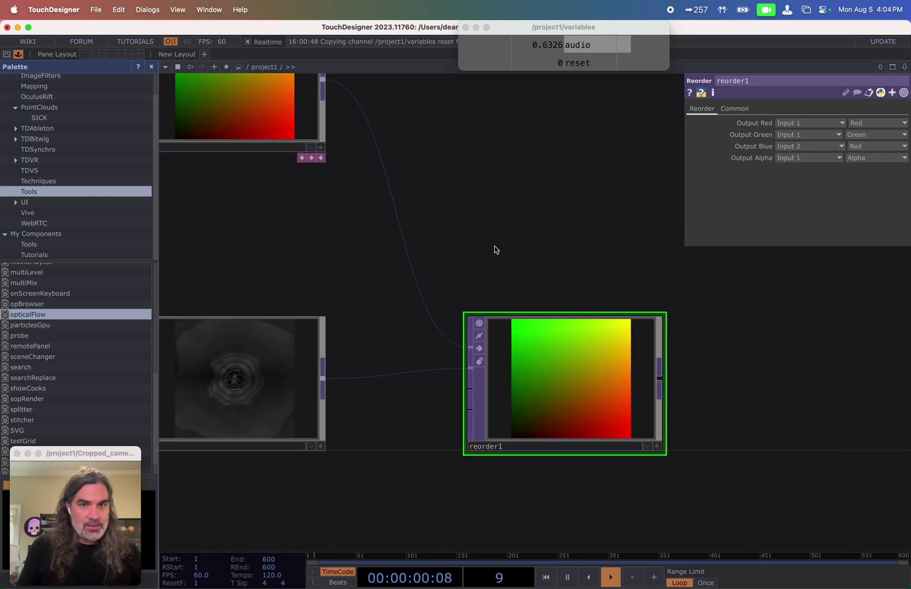
scroll(276, 354, left, 3)
scroll(276, 353, down, 2)
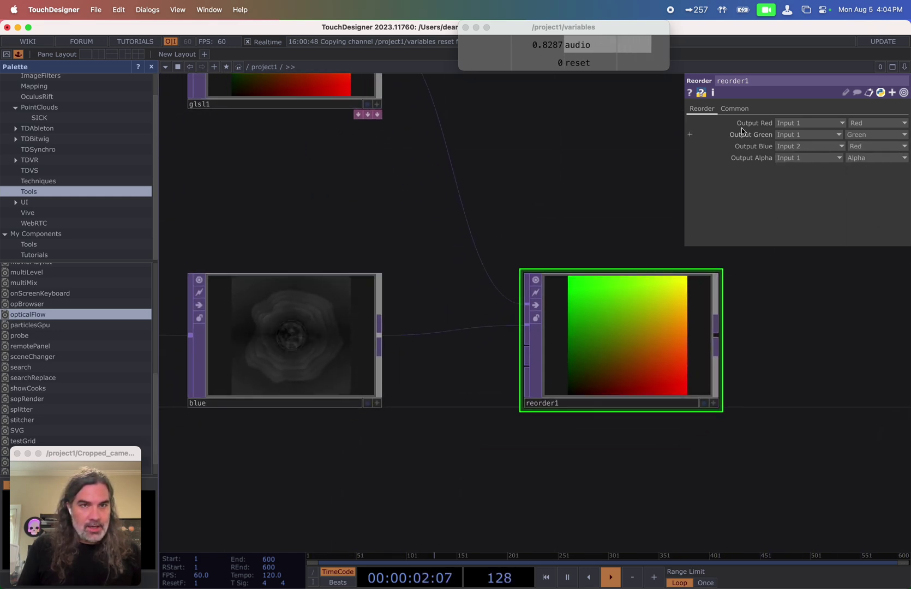
- Set the Pixel Format of reorder1 to 32-bit float (RGBA)
click(735, 109)
click(802, 239)
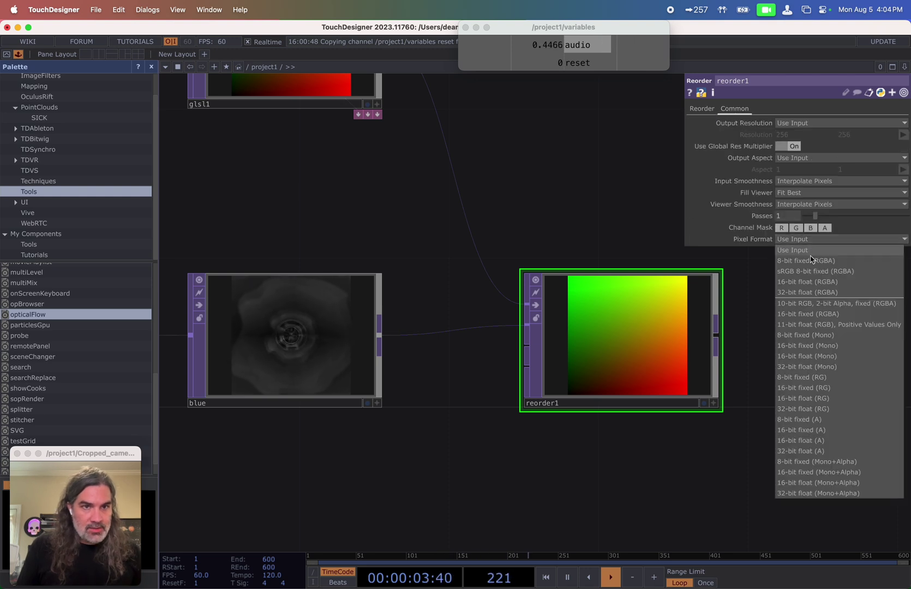
click(818, 296)
scroll(688, 331, right, 3)
scroll(689, 332, down, 3)
scroll(655, 393, left, 3)
scroll(656, 393, down, 1)
scroll(697, 363, down, 2)
scroll(697, 363, right, 2)
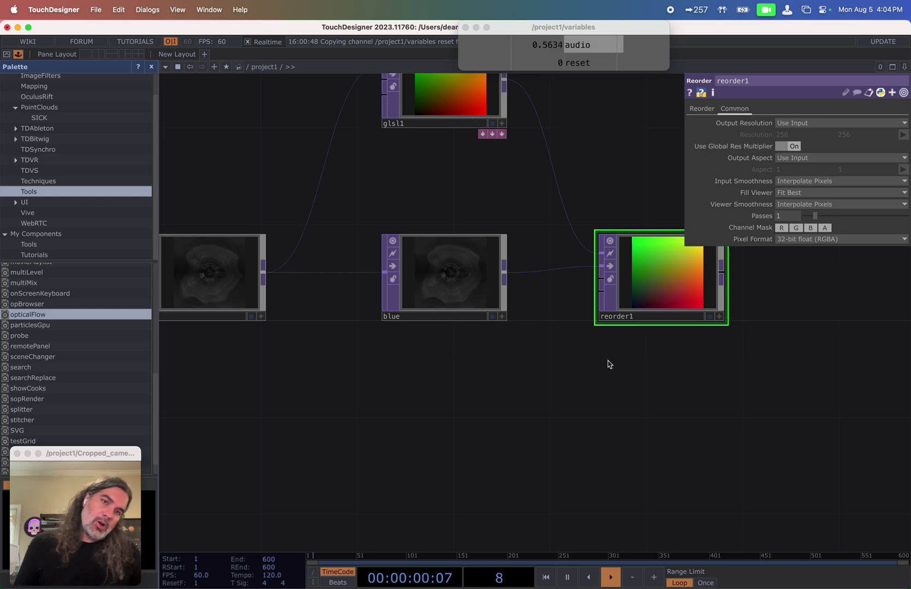
- Branch a Circle TOP off res1 and place it below the blue null
scroll(374, 362, down, 2)
scroll(374, 362, left, 3)
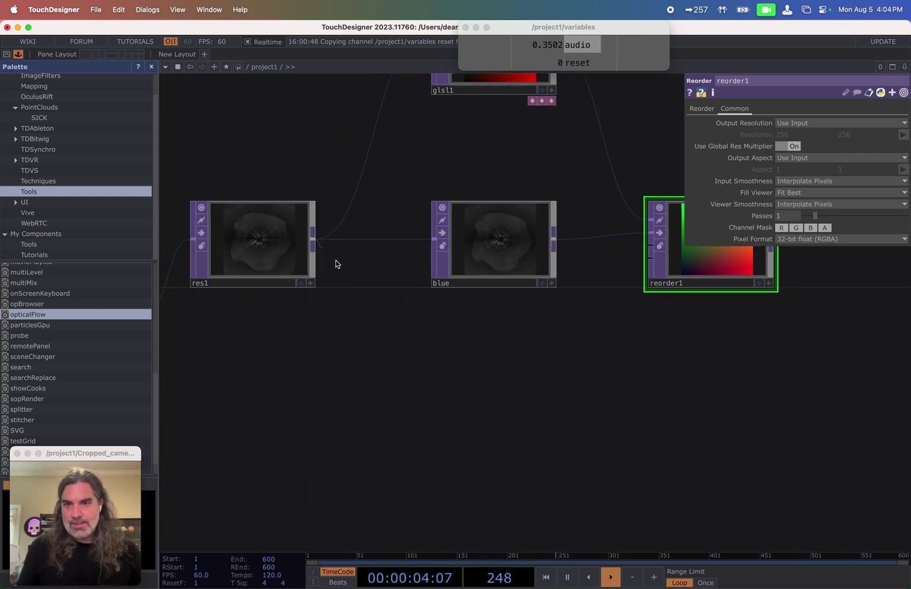
click(366, 295)
text(c)
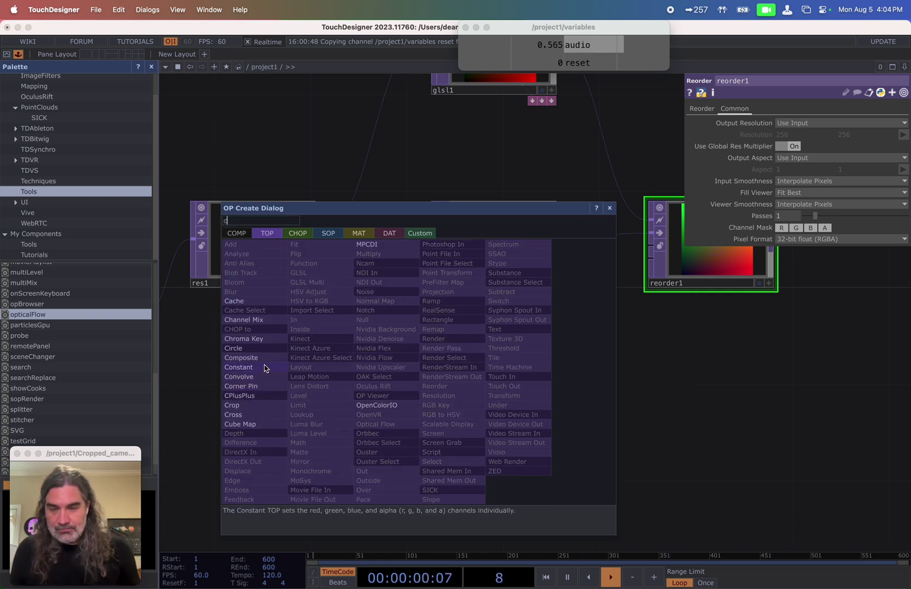
click(276, 348)
click(495, 389)
drag(619, 385, 572, 359)
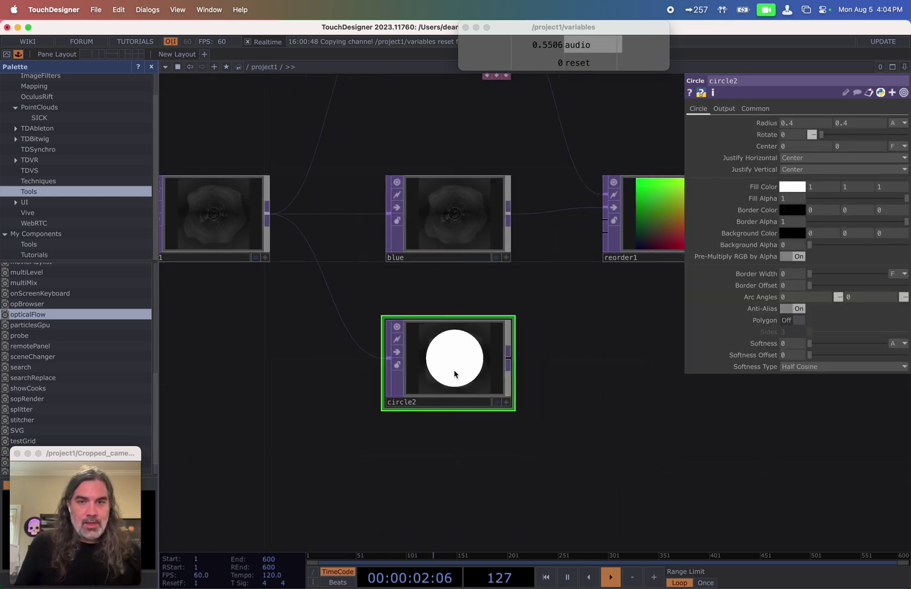
- Set circle2's Combine with Input to Set Resolution Only and connect the circle to reorder1's third input
scroll(454, 372, up, 5)
click(732, 110)
click(801, 125)
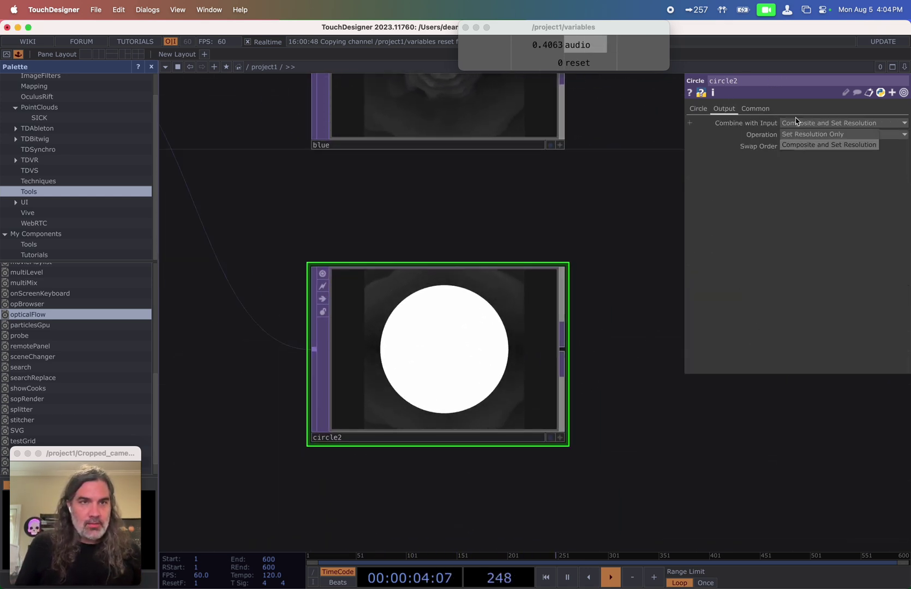
click(800, 135)
drag(608, 384, 465, 278)
scroll(451, 389, down, 3)
scroll(451, 389, down, 1)
drag(537, 175, 545, 176)
drag(552, 300, 469, 344)
- Set reorder1's Output Alpha to Input 3 with Luminance
click(595, 243)
click(701, 109)
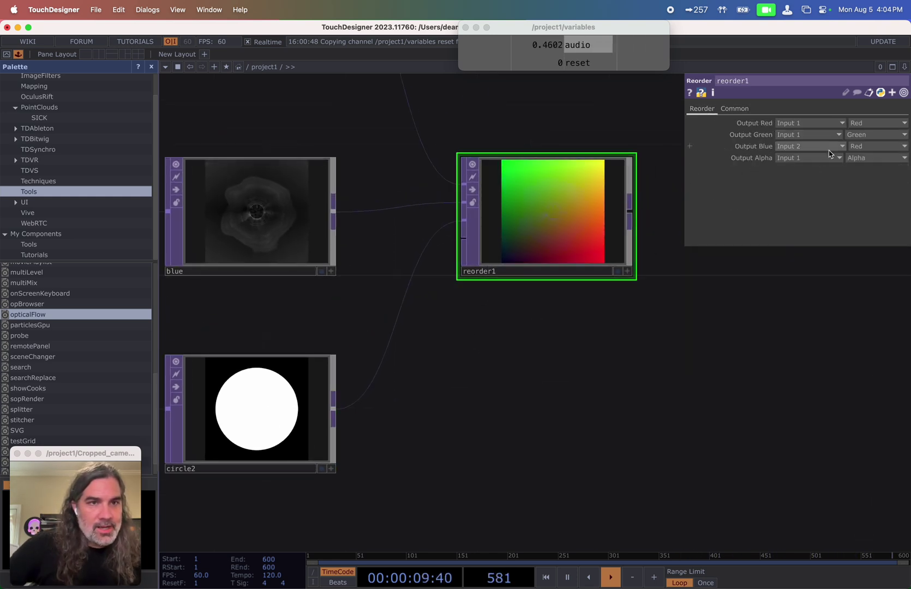
click(798, 189)
click(871, 160)
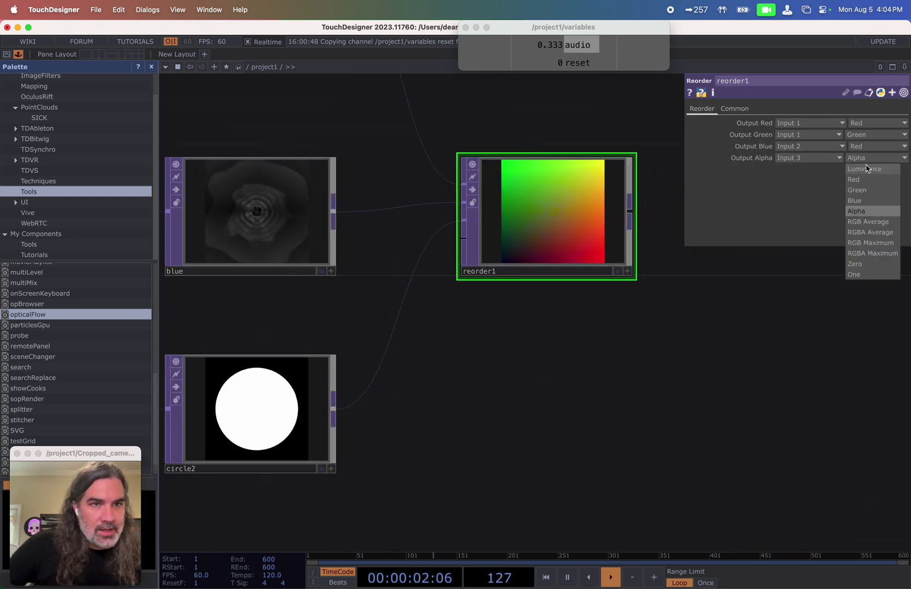
click(867, 169)
scroll(660, 338, down, 2)
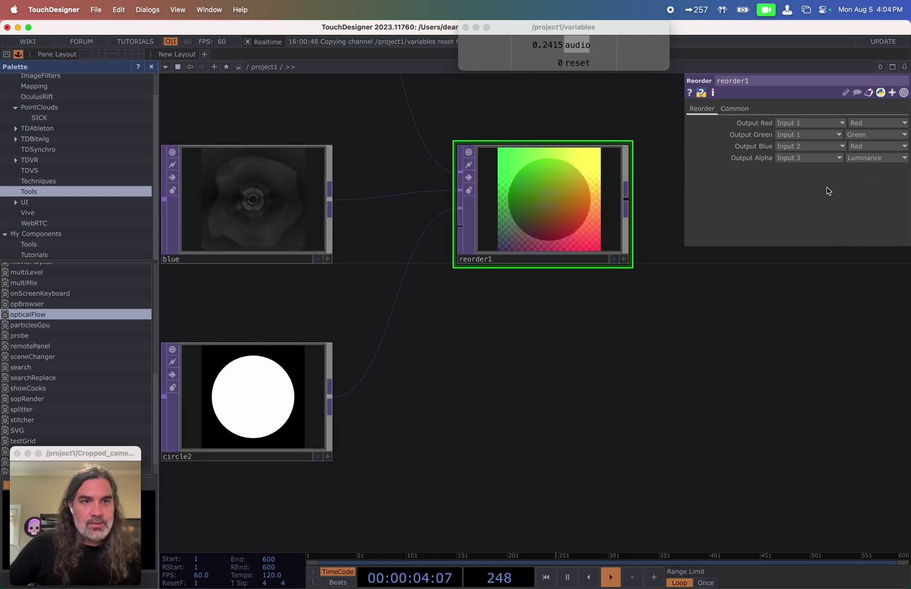
- Add a Null TOP after reorder1 and rename it pos
scroll(558, 214, up, 3)
drag(572, 352, 423, 437)
scroll(654, 345, down, 3)
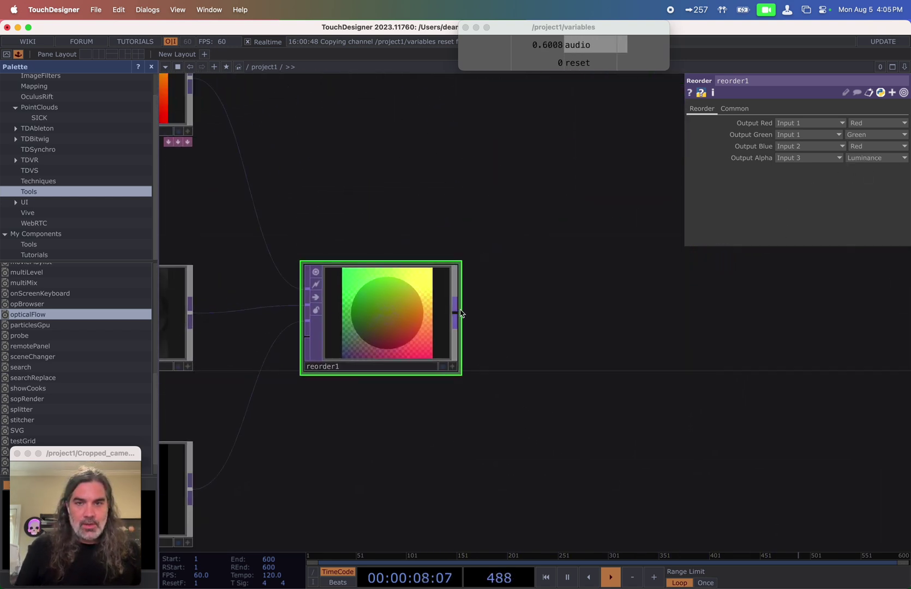
right_click(455, 314)
click(543, 264)
click(787, 319)
scroll(472, 447, right, 3)
scroll(472, 447, right, 3)
scroll(533, 383, down, 2)
click(539, 377)
text(pos)
key(Return)
- Add a Box SOP above and beyond the pos null and set its size to 0.002 on all three axes
scroll(580, 418, down, 5)
scroll(614, 425, right, 4)
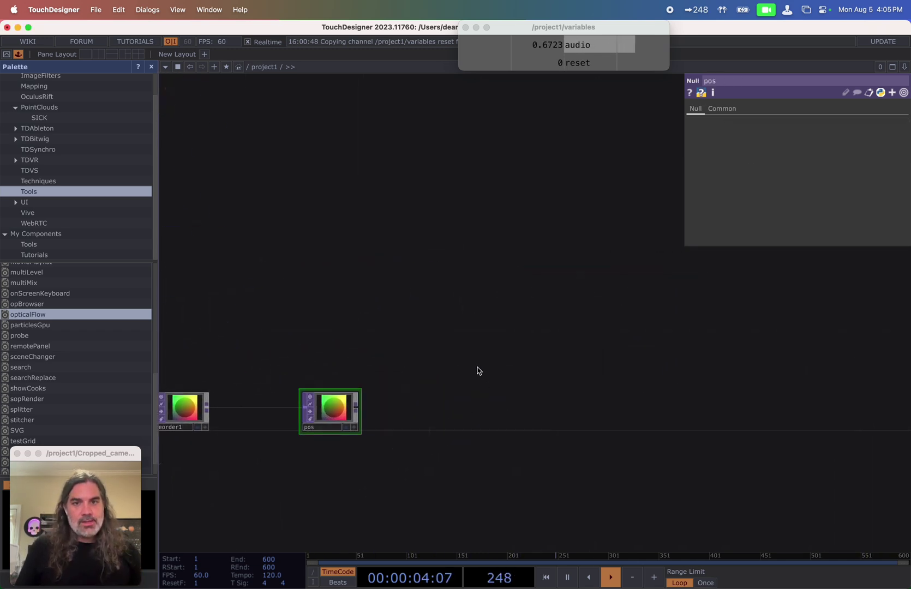
key(Tab)
click(375, 194)
text(bo)
click(273, 301)
click(439, 284)
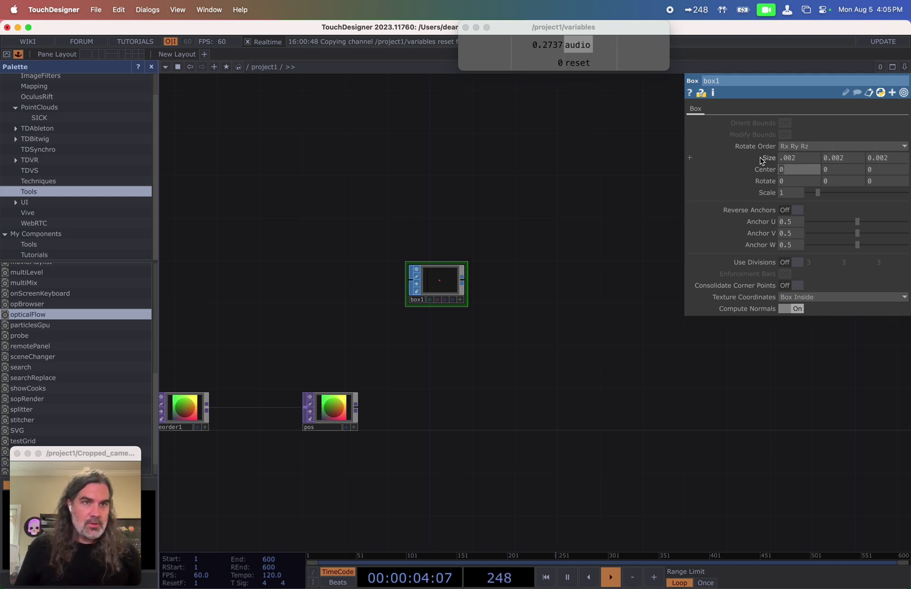
- Add a Geometry COMP fed by box1 and place a Camera COMP beside it
right_click(462, 282)
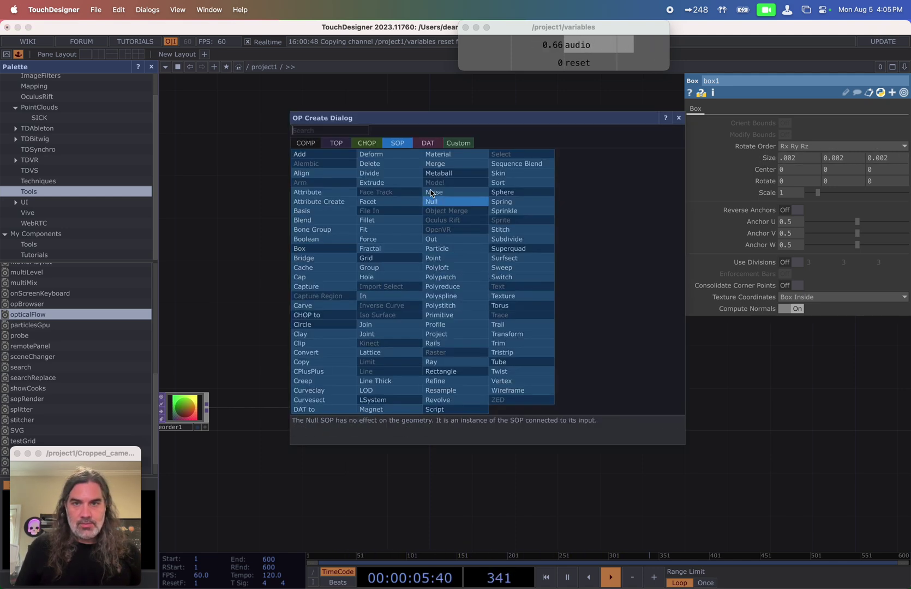
click(313, 145)
text(ge)
click(315, 229)
click(538, 287)
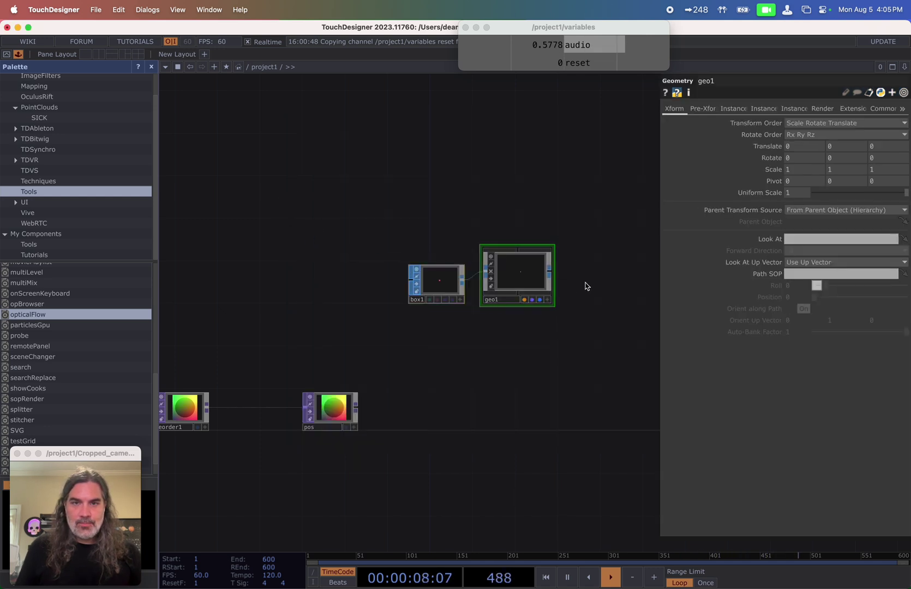
key(Tab)
click(472, 206)
click(611, 275)
- Add a Phong MAT above geo1 and a Light COMP above cam1
key(Tab)
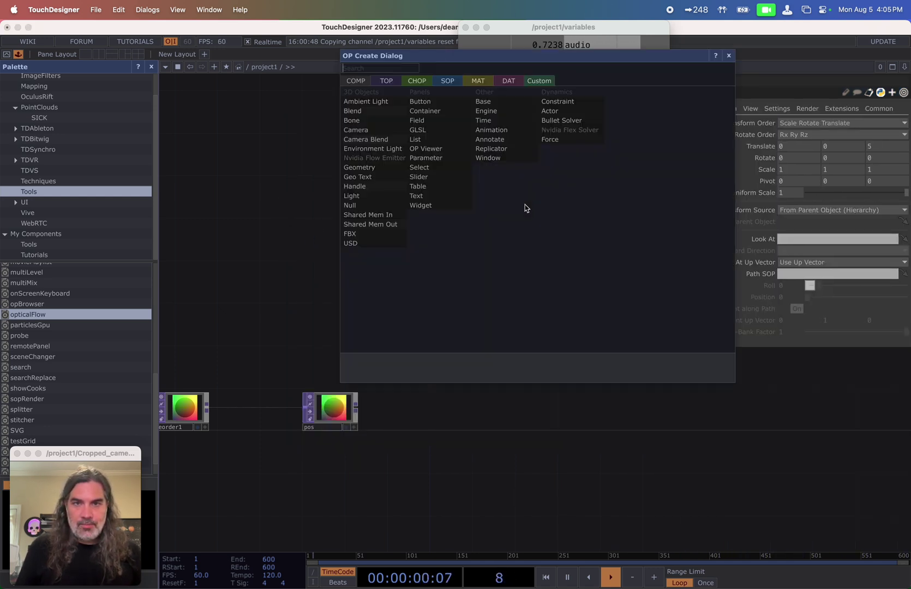
click(476, 82)
click(379, 168)
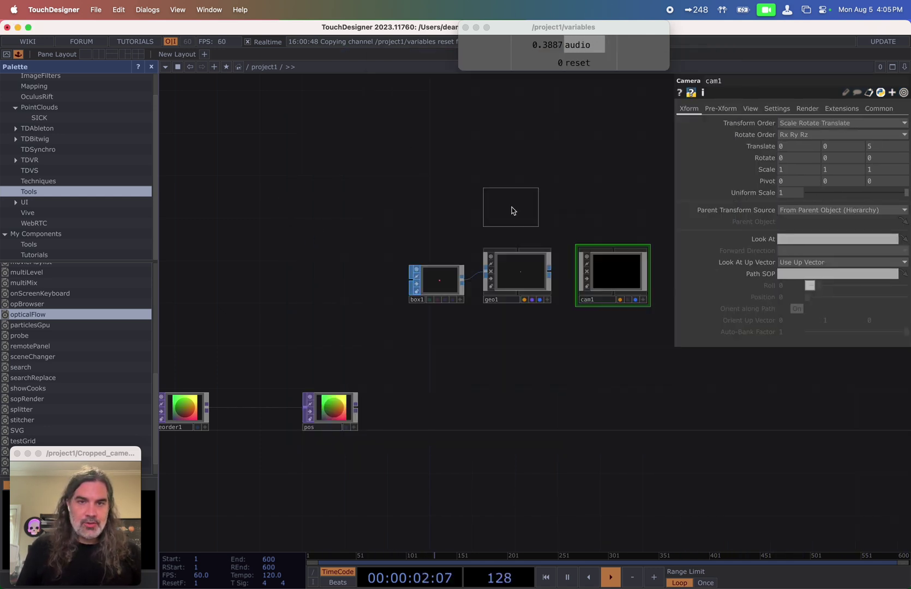
click(511, 210)
key(Tab)
click(322, 81)
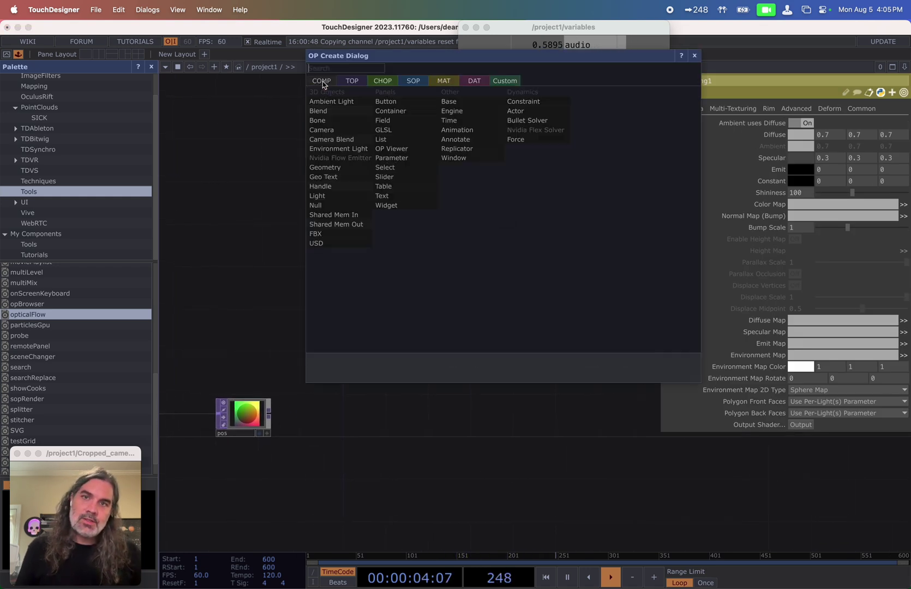
click(336, 194)
click(522, 213)
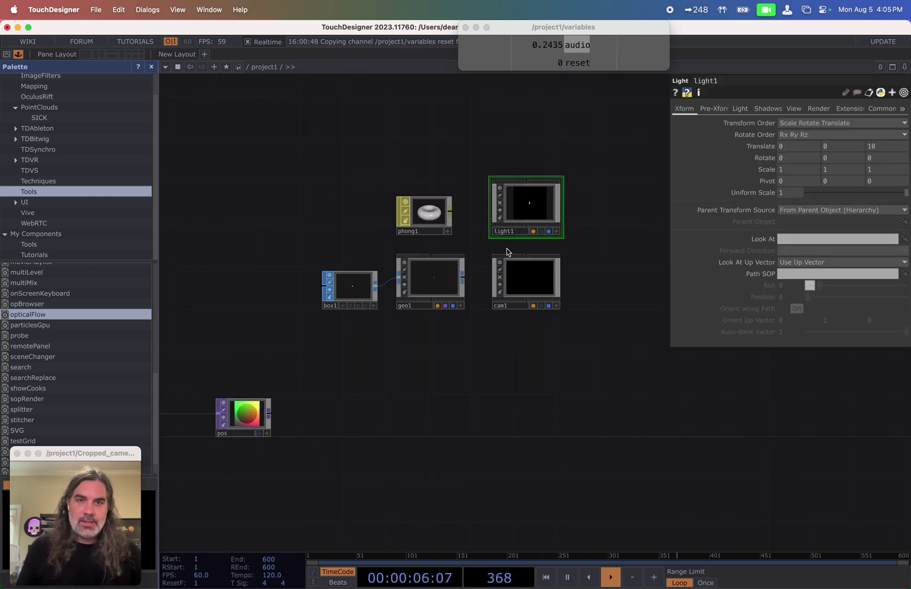
- Add a Render TOP below geo1 and cam1
scroll(387, 357, down, 2)
key(Tab)
text(re)
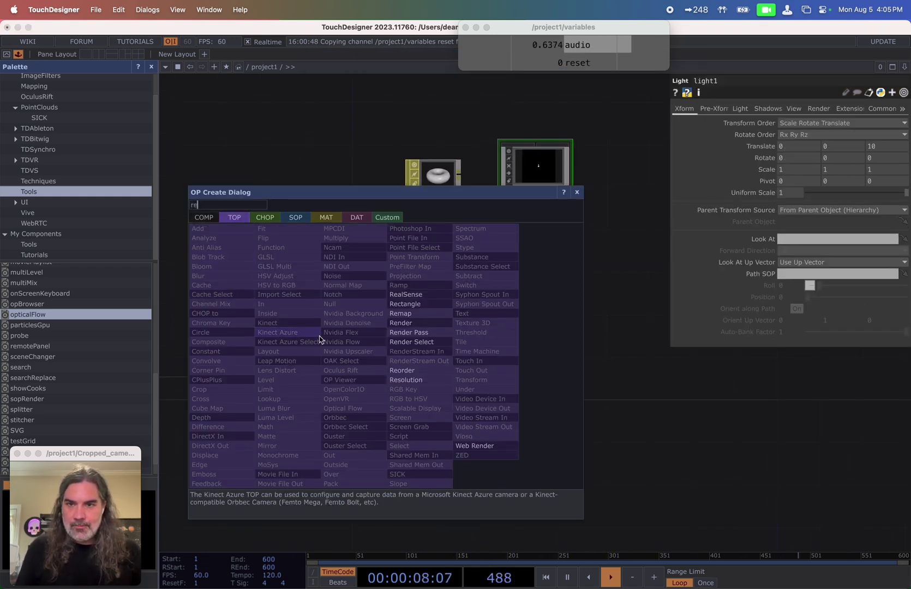
click(418, 323)
click(456, 377)
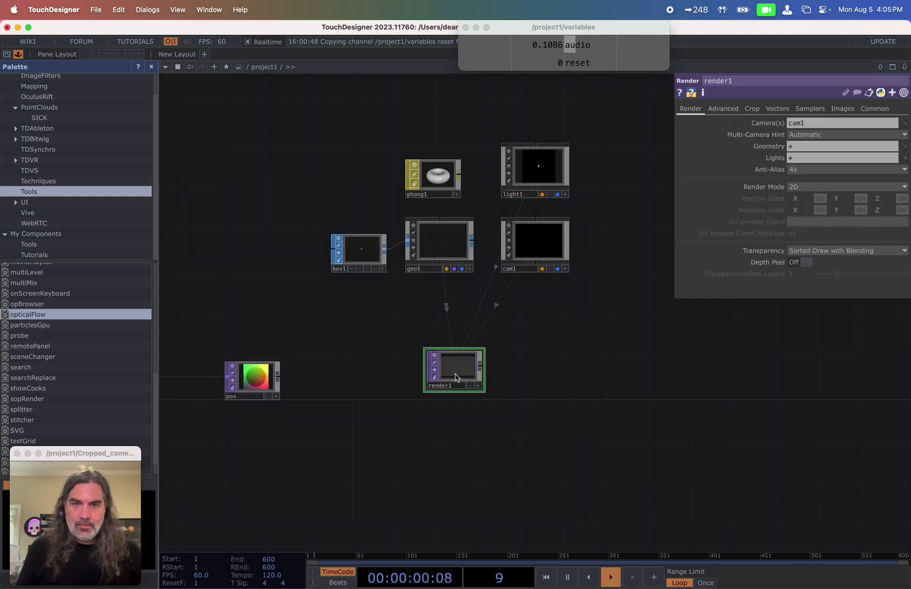
scroll(498, 366, up, 3)
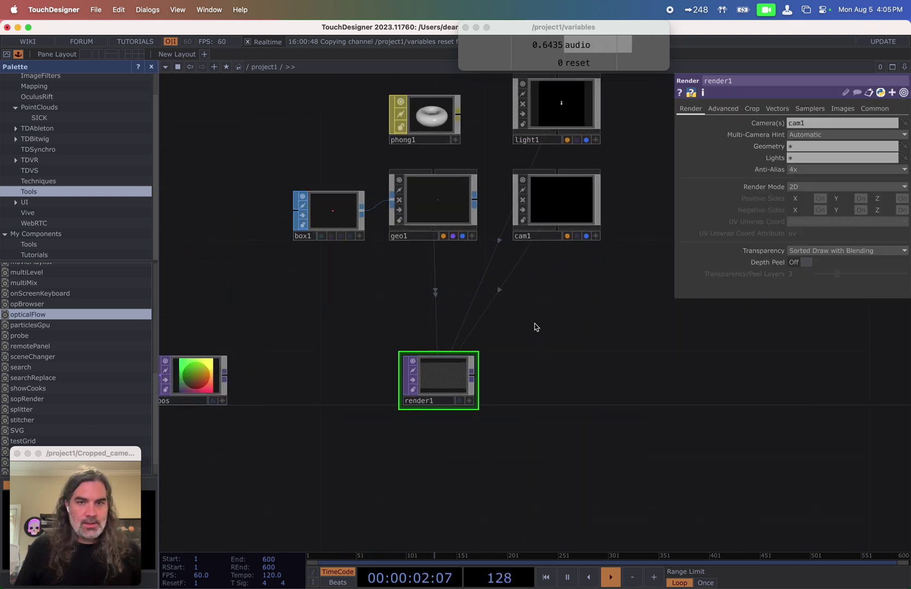
- Set render1's resolution to 1280 x 1280
scroll(460, 358, up, 2)
click(874, 109)
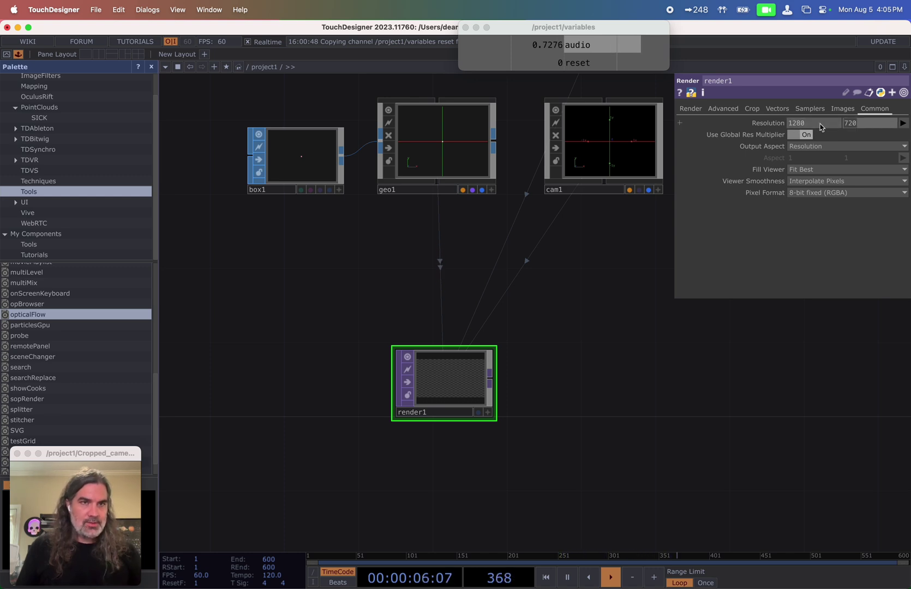
text(0)
key(Return)
scroll(570, 384, down, 3)
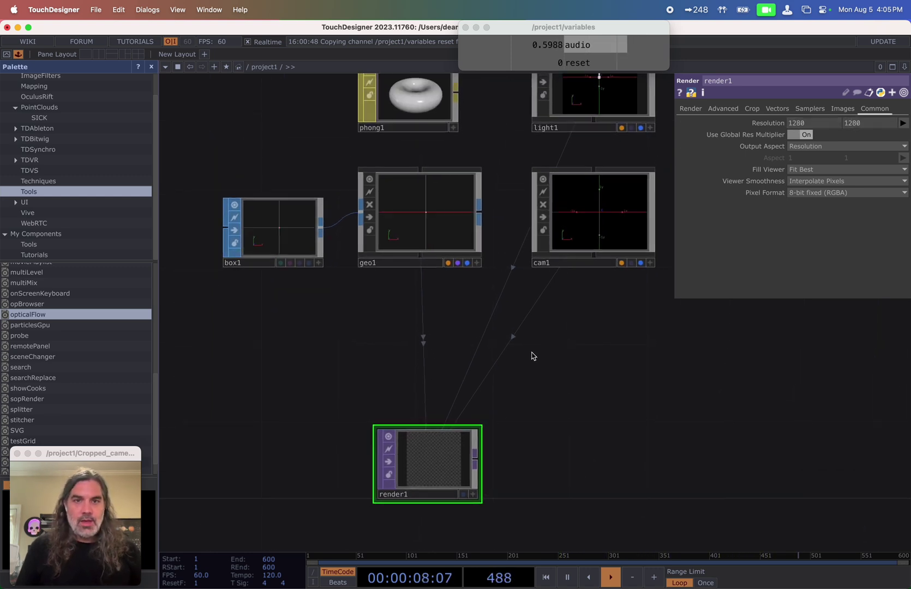
- Turn on instancing for geo1 and assign pos as its Translate OP
drag(550, 323, 632, 393)
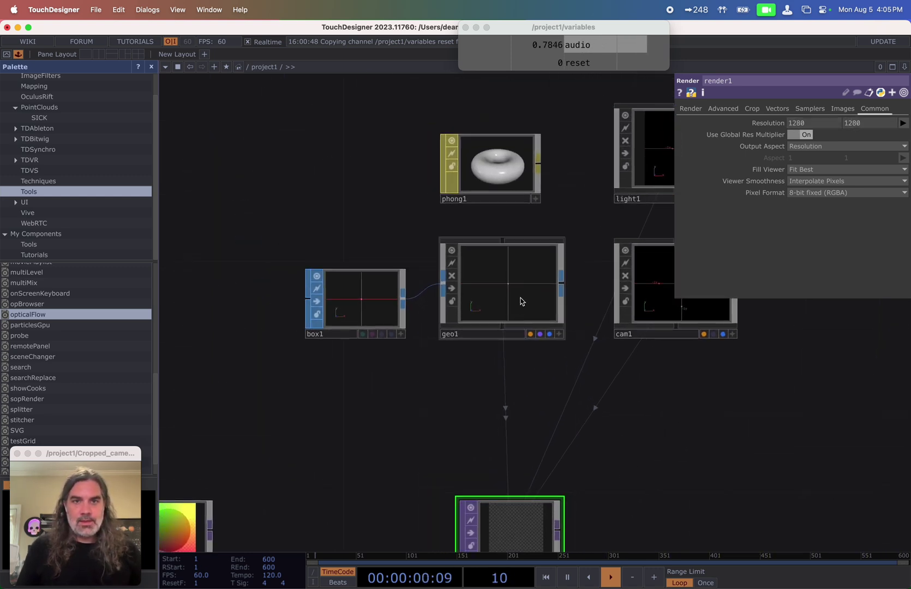
scroll(439, 372, down, 2)
scroll(439, 372, left, 2)
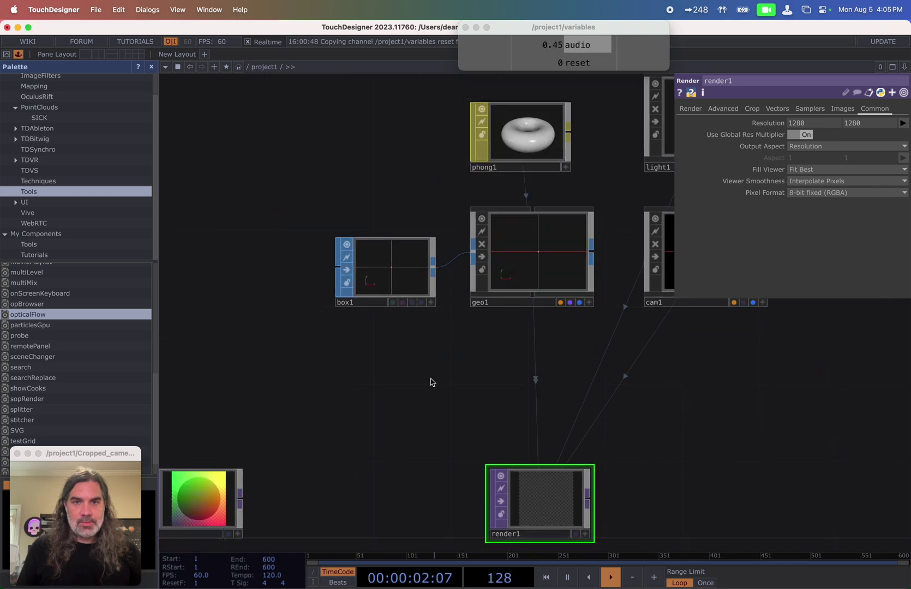
scroll(404, 393, down, 3)
scroll(405, 393, left, 2)
scroll(437, 328, down, 2)
click(546, 238)
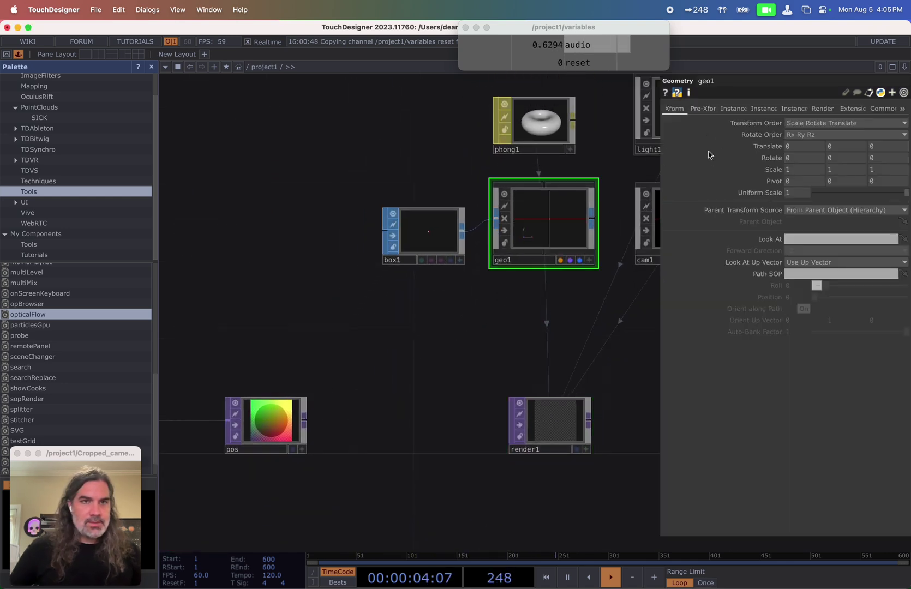
click(734, 110)
click(794, 123)
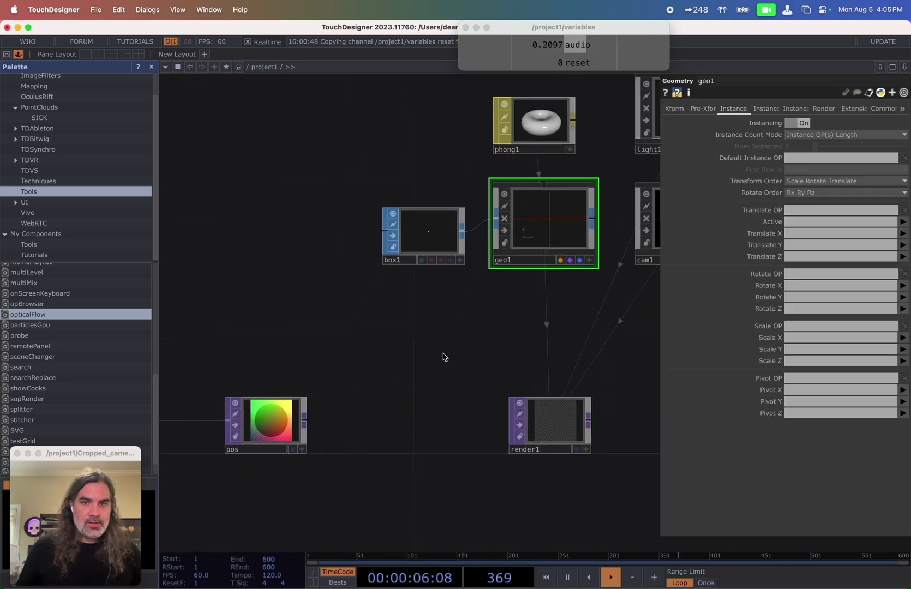
drag(283, 428, 840, 210)
- Map geo1's instance Translate X, Y and Z to r, g and b, and Active to a
click(791, 233)
text(r)
key(Tab)
text(g)
key(Tab)
text(b)
click(796, 226)
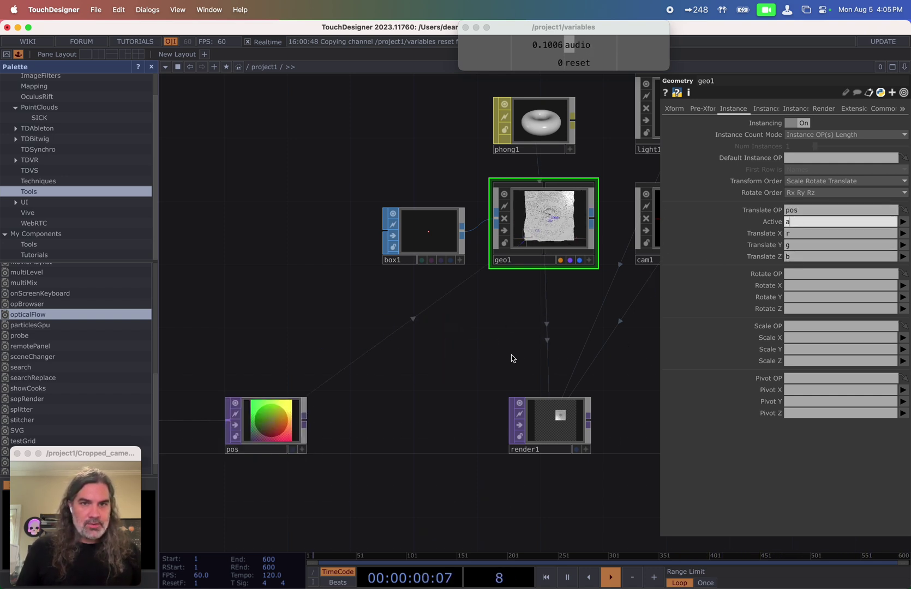
text(a)
key(Return)
- Reframe cam1 so the instanced form fills its view, tilted about 29.6 degrees in X rotation
scroll(557, 249, up, 5)
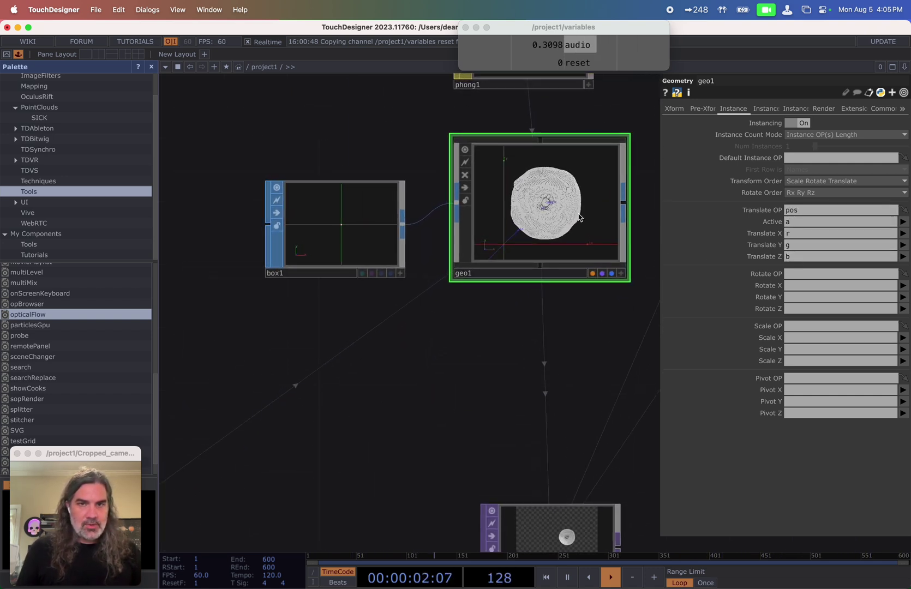
scroll(570, 300, down, 4)
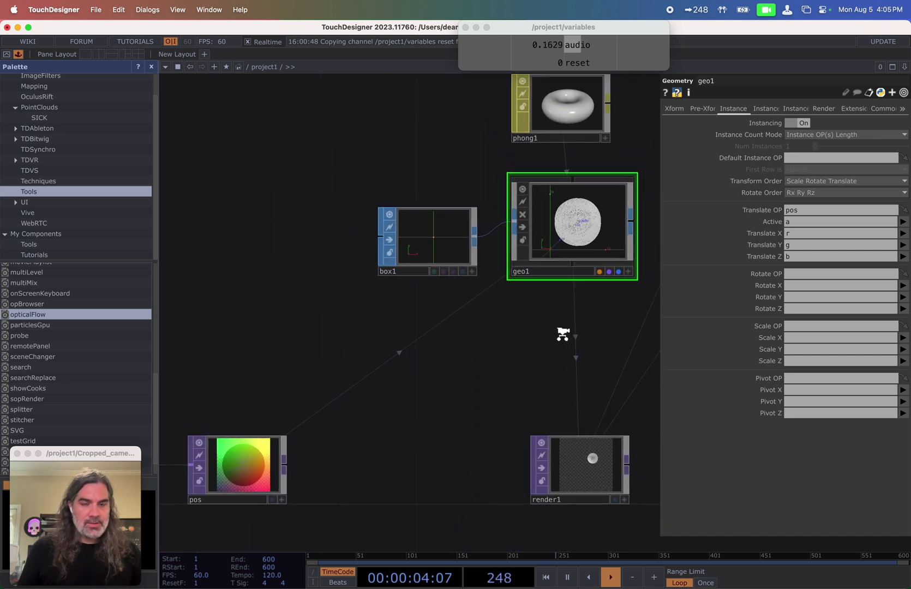
drag(562, 346, 404, 354)
click(601, 197)
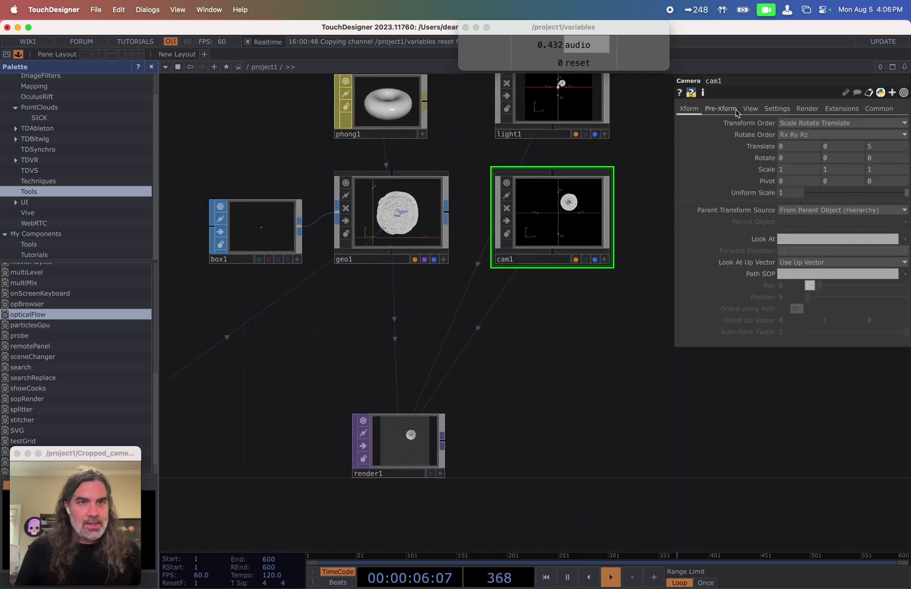
key(a)
scroll(557, 214, up, 2)
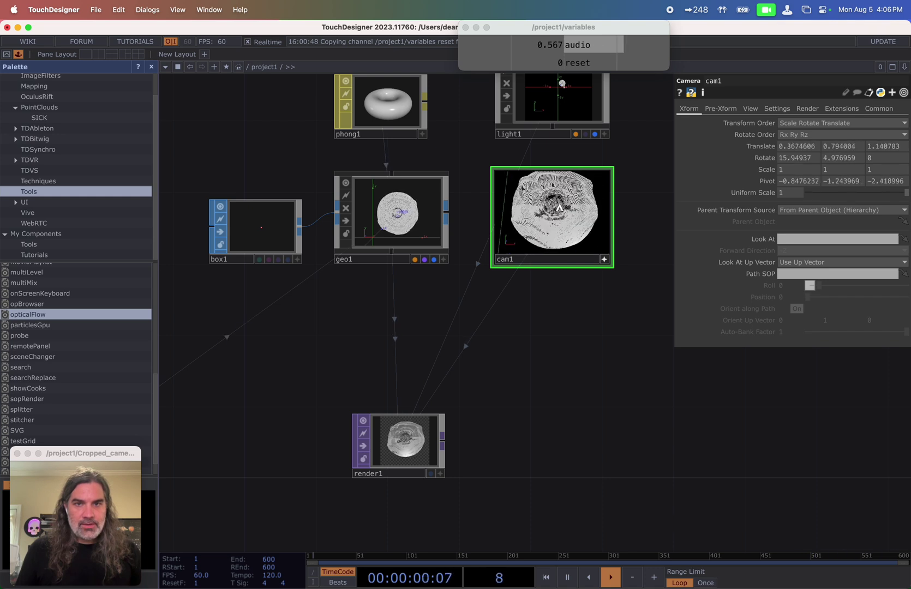
drag(559, 207, 558, 202)
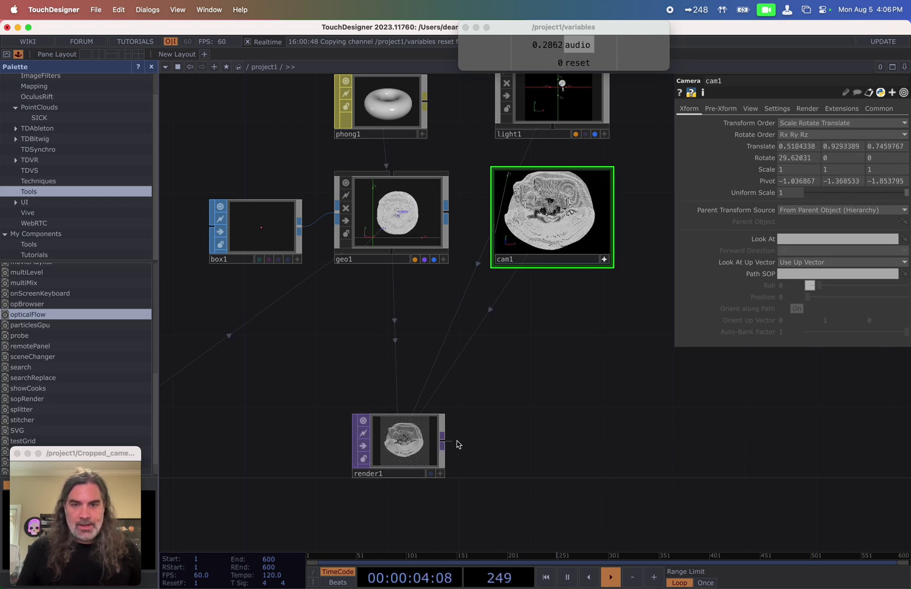
- Add an Out TOP after render1 and place it well clear of the camera
drag(811, 447, 811, 447)
click(617, 527)
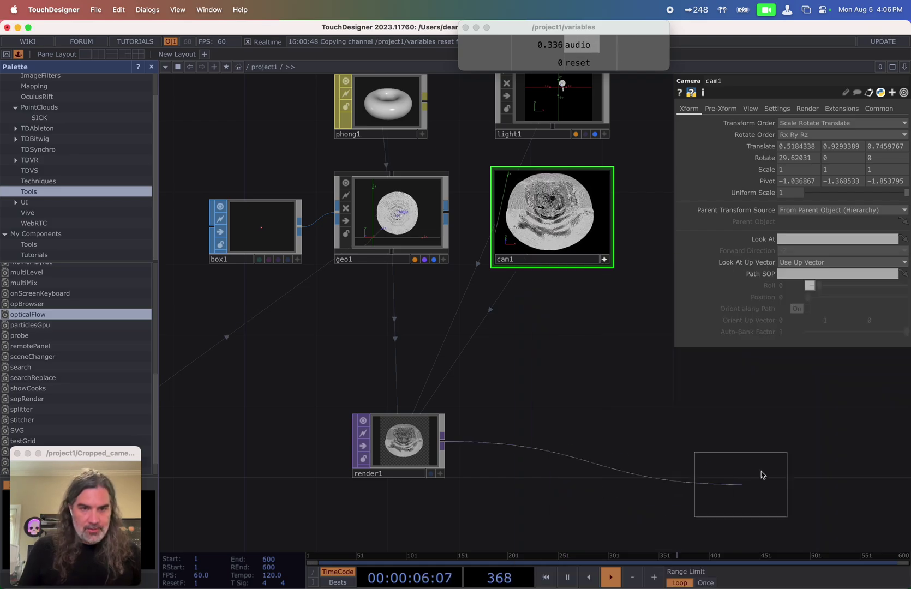
click(777, 466)
drag(712, 500, 534, 466)
drag(609, 441, 804, 423)
- Show out1 in a resized floating viewer window and close the Palette to free up workspace
right_click(798, 423)
click(814, 419)
drag(683, 80, 468, 78)
drag(696, 73, 325, 254)
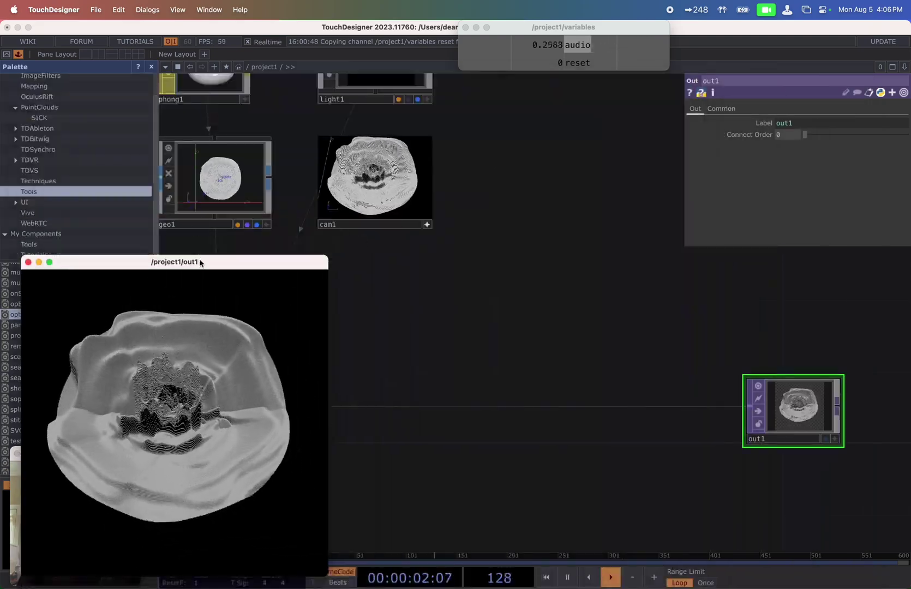
drag(201, 266, 306, 112)
click(151, 67)
drag(240, 113, 121, 68)
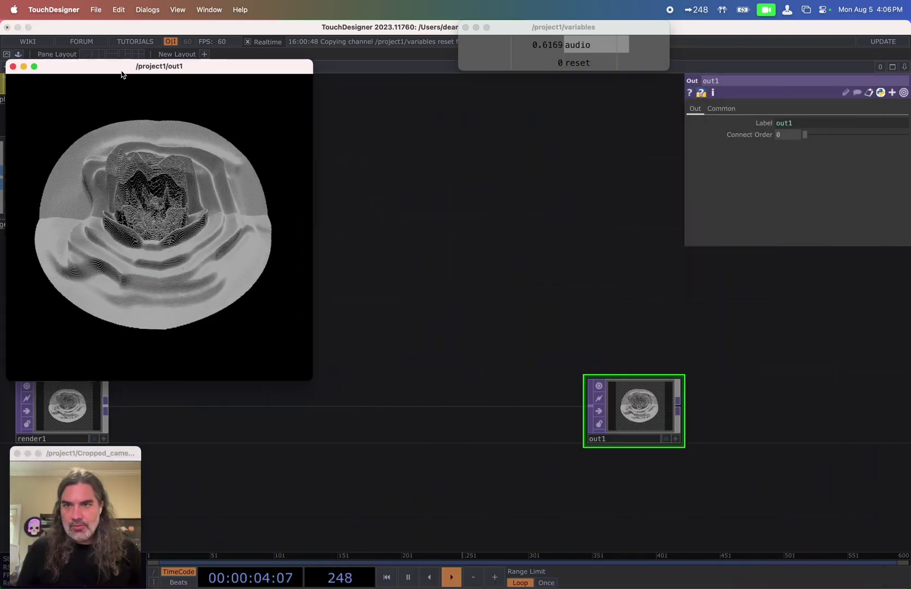
- Examine geo1's instance settings and trace the network upstream from geo1 through pos to the feedback loop
drag(515, 227, 787, 258)
drag(446, 364, 568, 362)
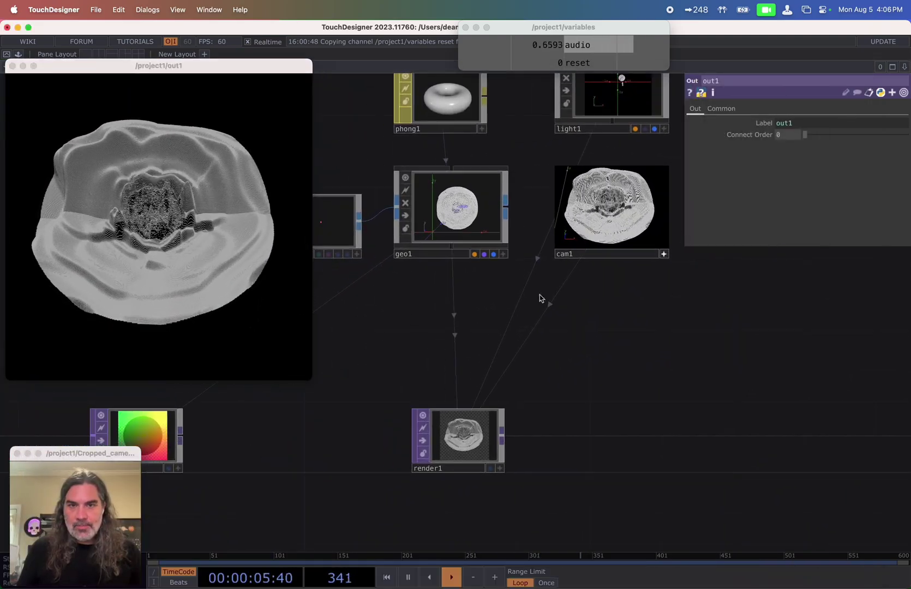
click(455, 213)
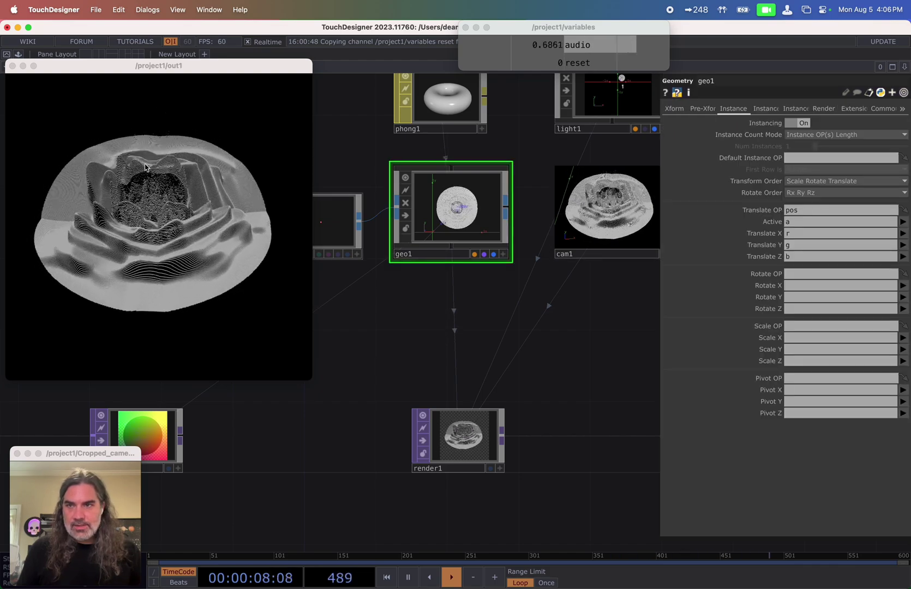
drag(331, 437, 482, 413)
scroll(483, 413, down, 5)
drag(315, 478, 525, 451)
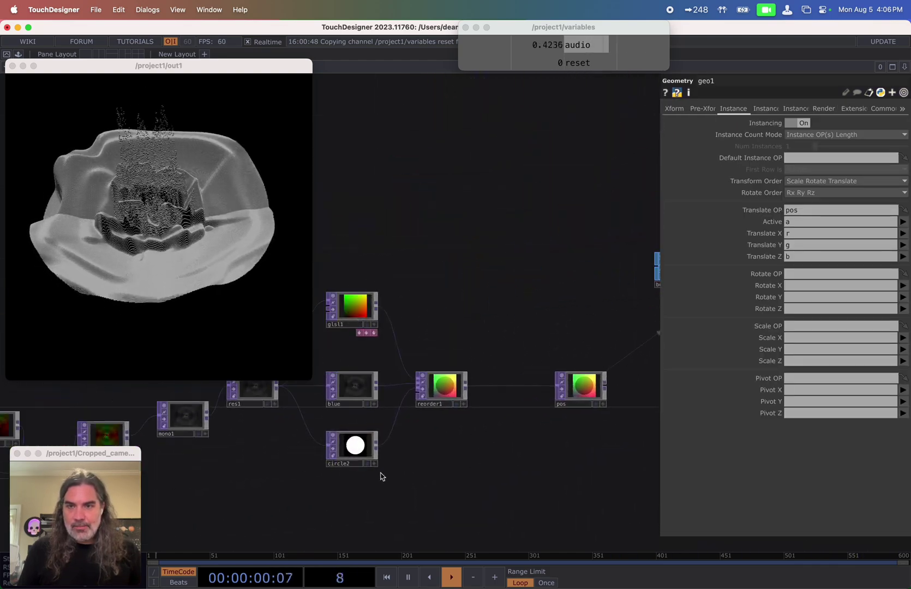
drag(386, 478, 537, 476)
scroll(452, 368, up, 8)
drag(358, 454, 482, 422)
scroll(490, 367, down, 5)
scroll(470, 425, down, 2)
scroll(524, 431, down, 6)
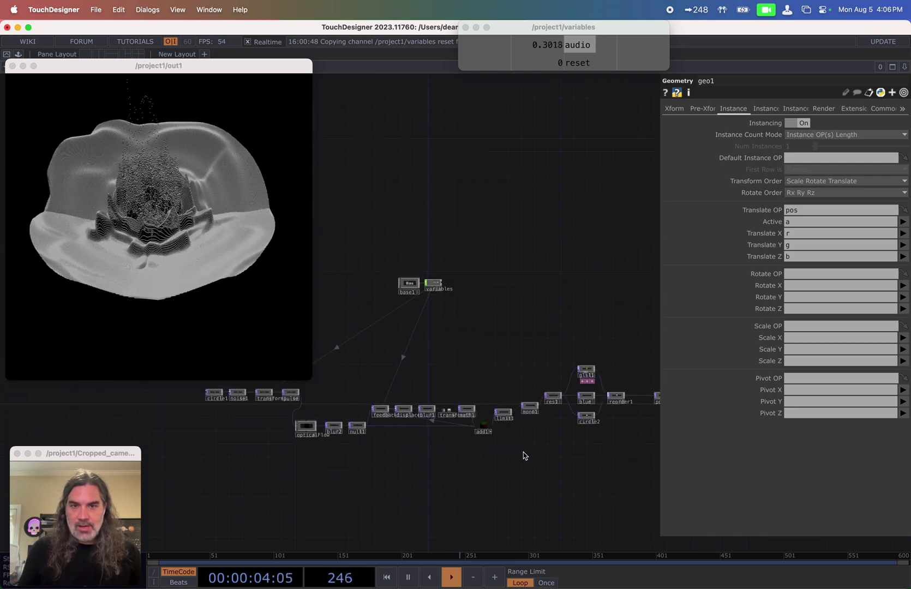
- Insert a Blur TOP between mono1 and res1, with Pre-Shrink 2 and Filter Size 11
drag(525, 453, 316, 497)
drag(381, 472, 428, 425)
scroll(413, 413, up, 8)
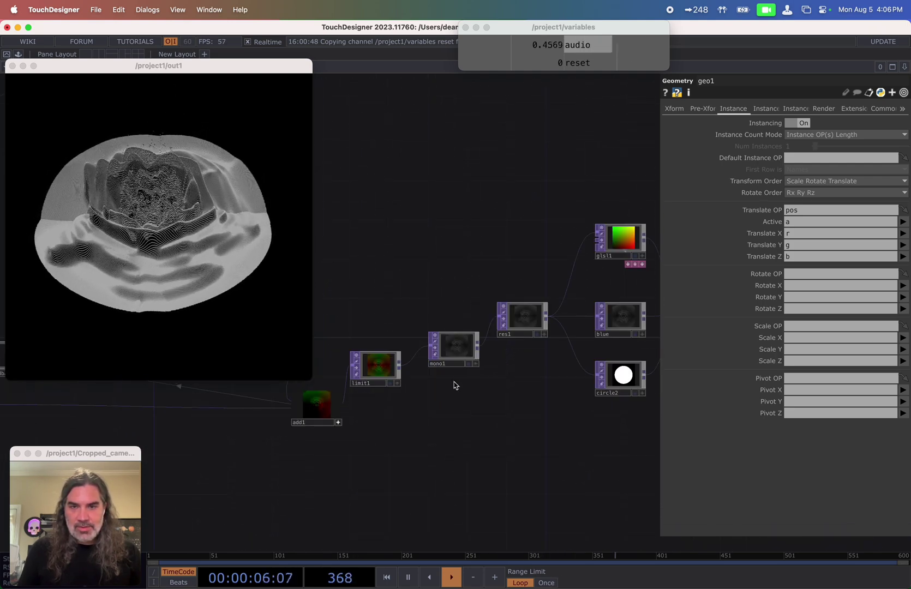
drag(376, 367, 366, 337)
drag(436, 349, 425, 330)
scroll(463, 344, up, 2)
right_click(473, 303)
click(478, 310)
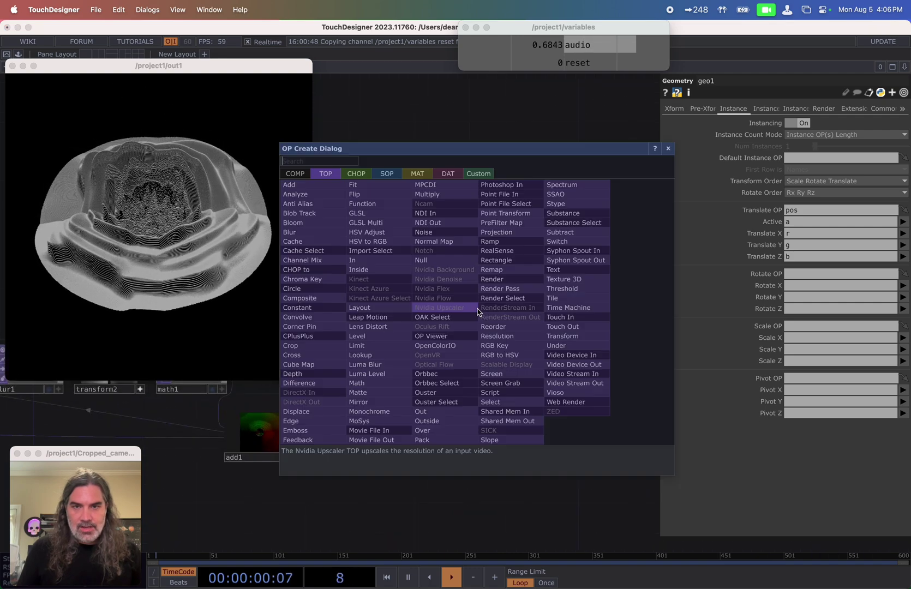
click(305, 232)
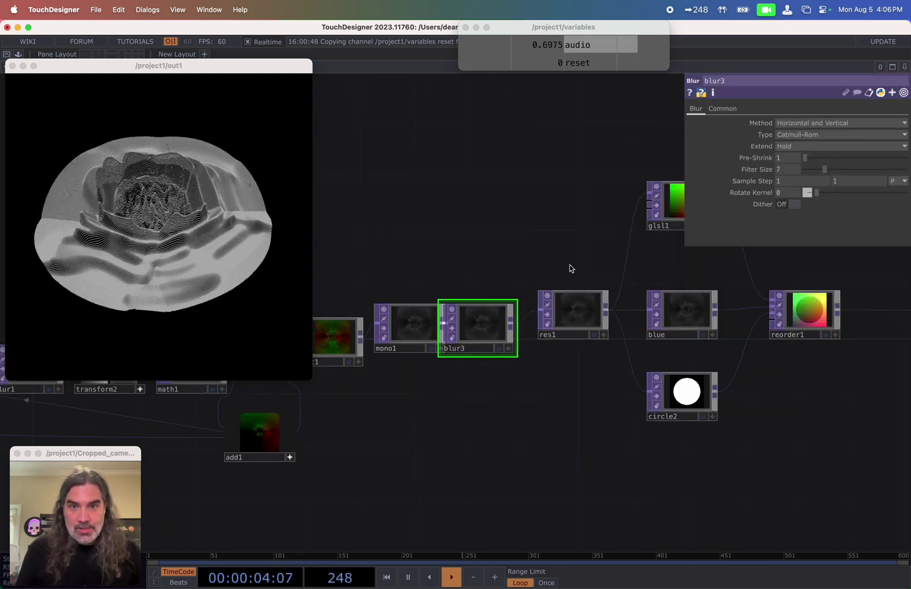
scroll(660, 218, up, 2)
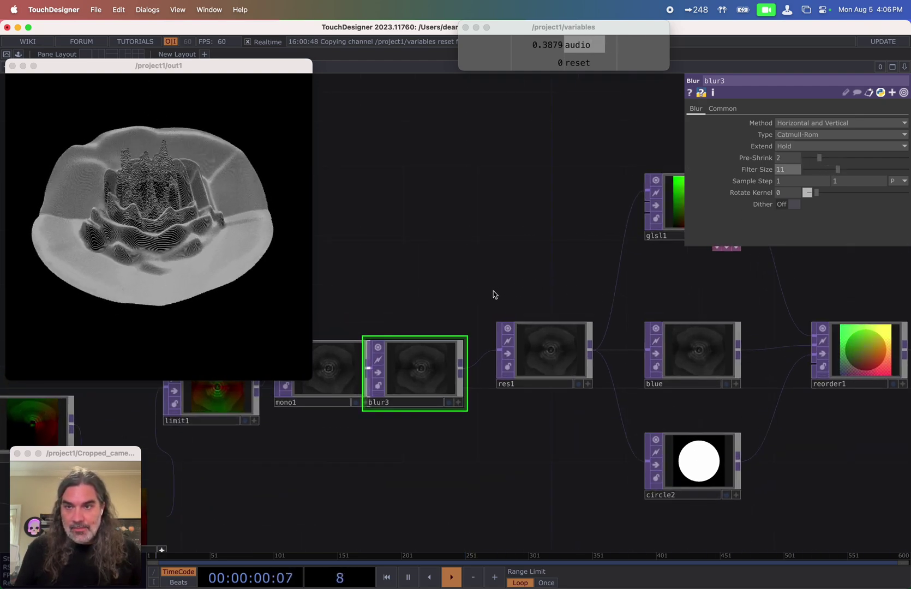
- Space blur3 evenly in the gap between mono1 and res1
drag(436, 264, 467, 234)
drag(455, 355, 487, 322)
drag(488, 443, 357, 436)
- Move glsl1, blue, circle2 and reorder1 above the main chain and align pos beside reorder1
scroll(438, 447, down, 2)
scroll(438, 447, down, 3)
drag(674, 473, 544, 418)
scroll(547, 422, down, 2)
scroll(547, 423, up, 3)
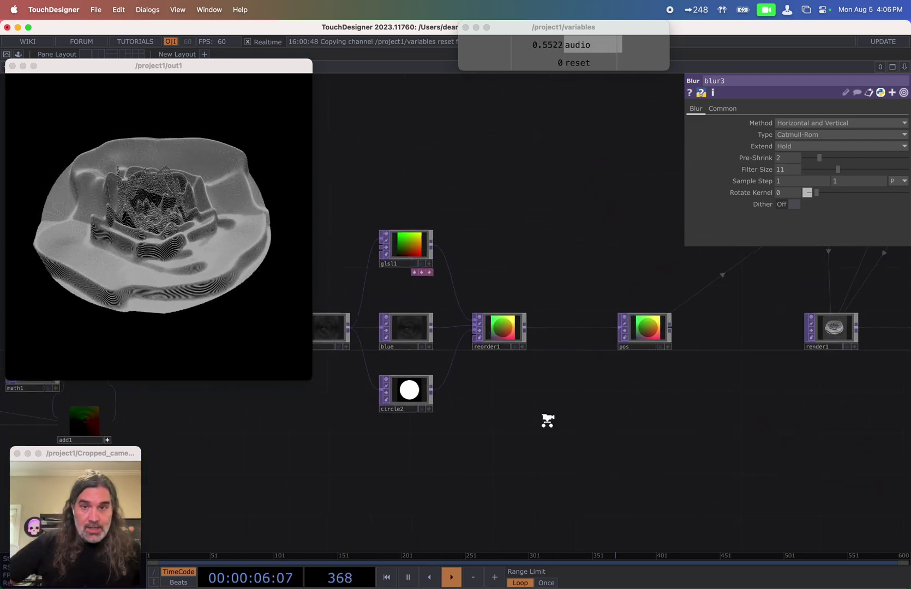
drag(633, 400, 799, 354)
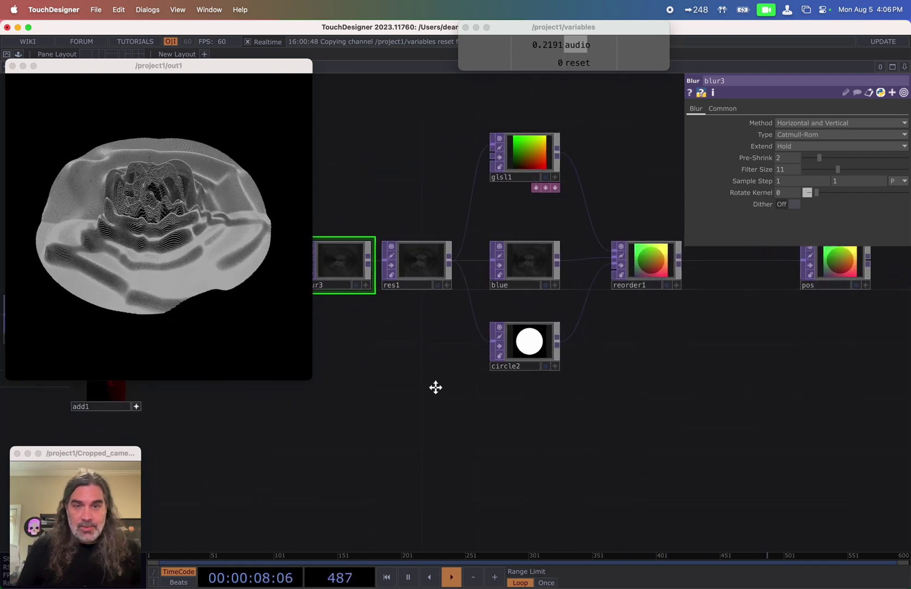
scroll(435, 393, down, 2)
right_drag(566, 306, 586, 384)
drag(612, 321, 633, 219)
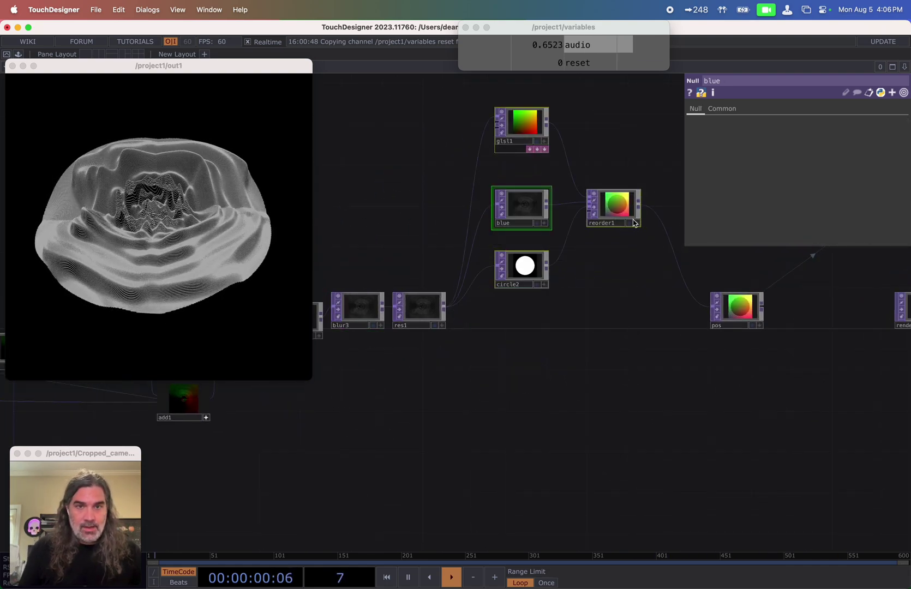
drag(684, 334, 614, 417)
drag(664, 376, 643, 282)
drag(618, 318, 617, 313)
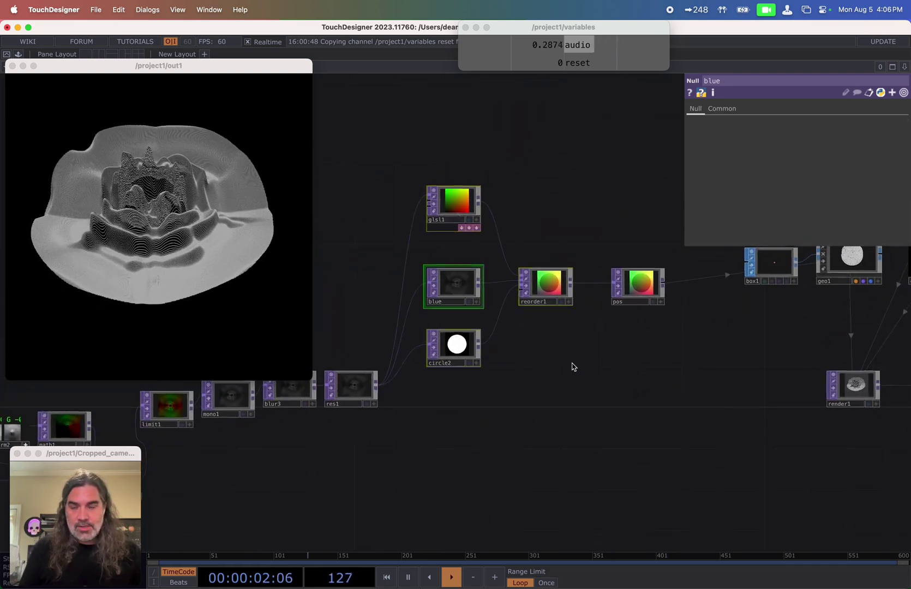
- Branch a Noise TOP off res1 and place it below circle2
scroll(429, 430, right, 5)
scroll(430, 429, up, 2)
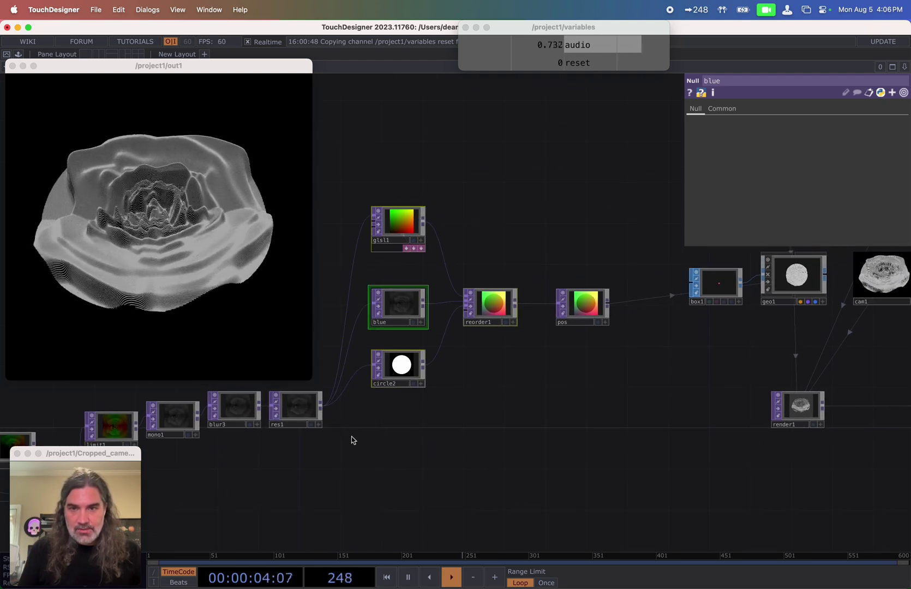
click(320, 412)
key(Tab)
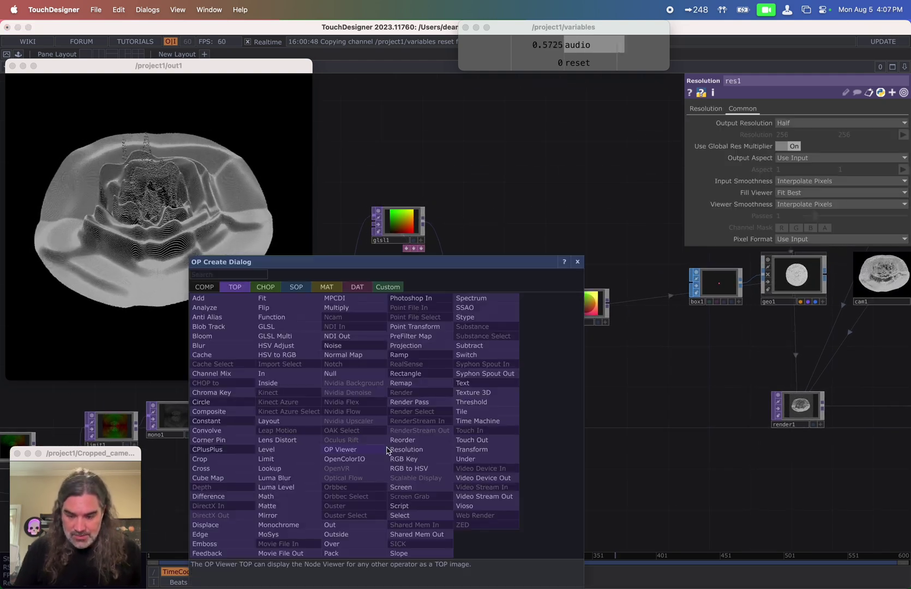
click(333, 345)
click(403, 450)
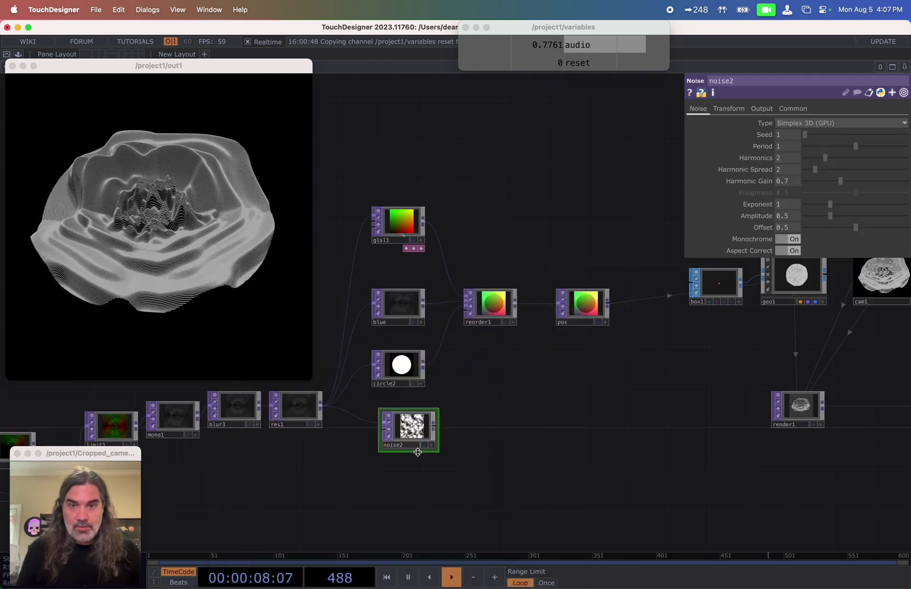
- Turn off Monochrome on noise2 and set its Period to 22
scroll(412, 447, up, 5)
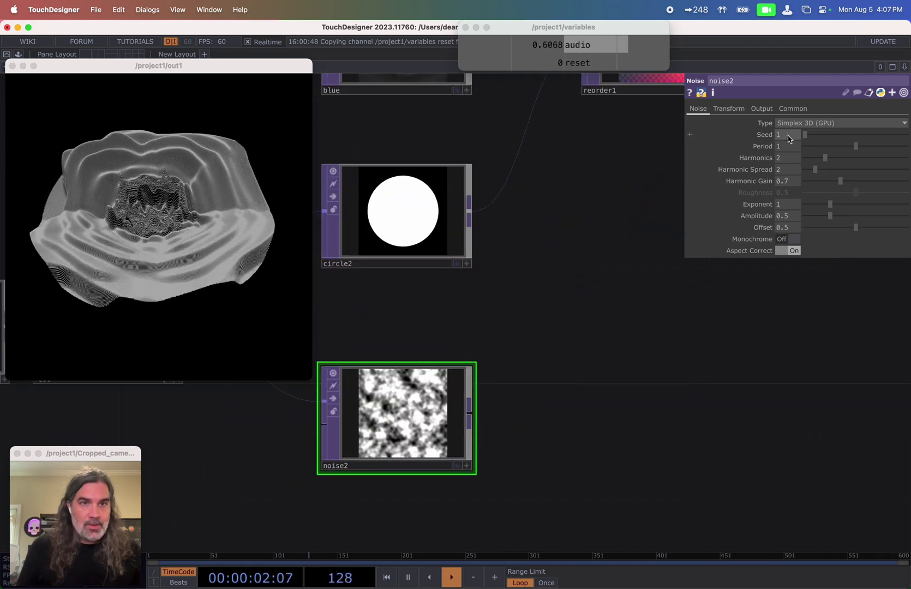
drag(793, 147, 765, 147)
text(22)
key(Return)
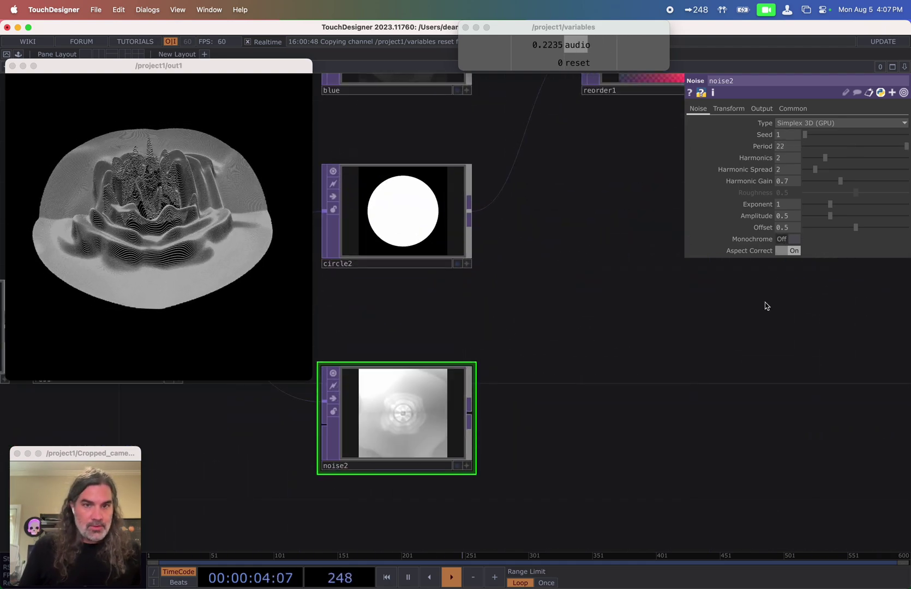
- Set noise2's pixel format to 32-bit float (RGBA) and its RGB output to Noise
click(793, 108)
click(793, 239)
click(792, 292)
scroll(492, 377, up, 3)
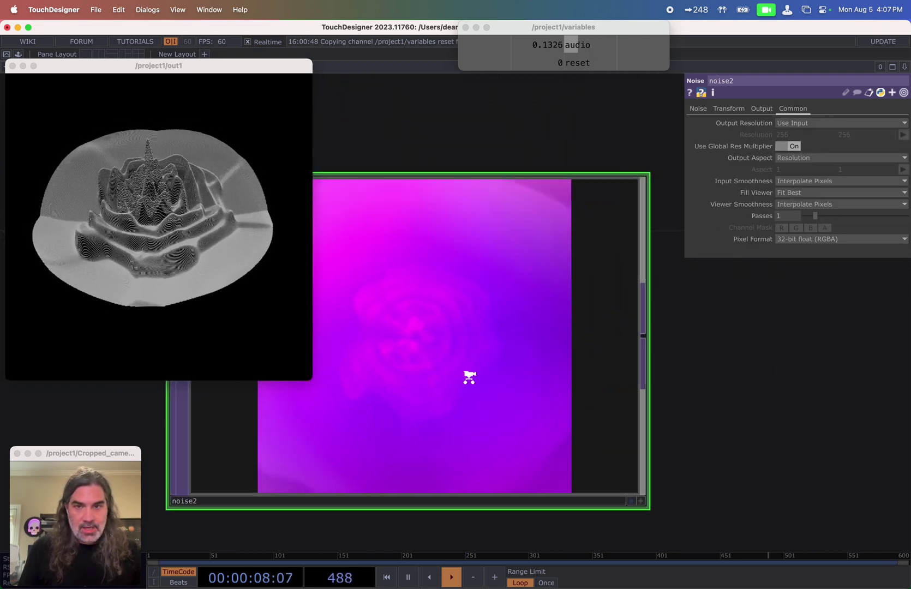
click(761, 108)
click(802, 124)
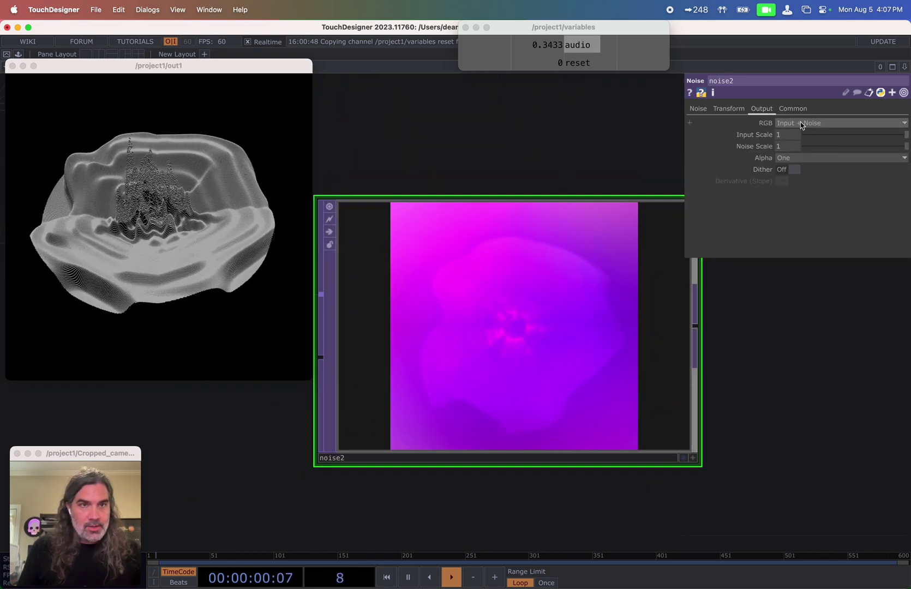
click(800, 136)
scroll(813, 431, down, 2)
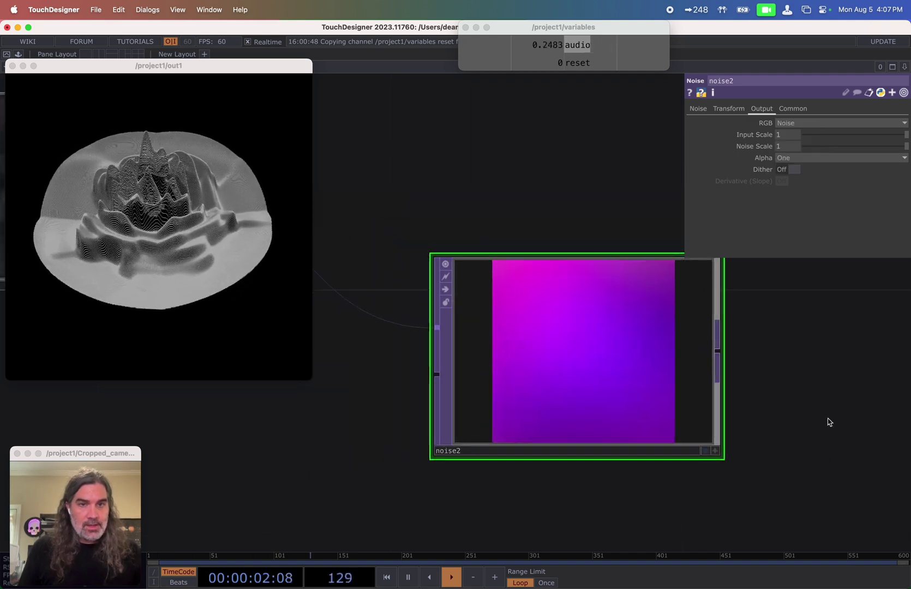
- Change noise2's Seed to 2902 for a bluer color variation
drag(828, 420, 513, 413)
scroll(695, 456, down, 3)
click(701, 107)
drag(806, 135, 835, 138)
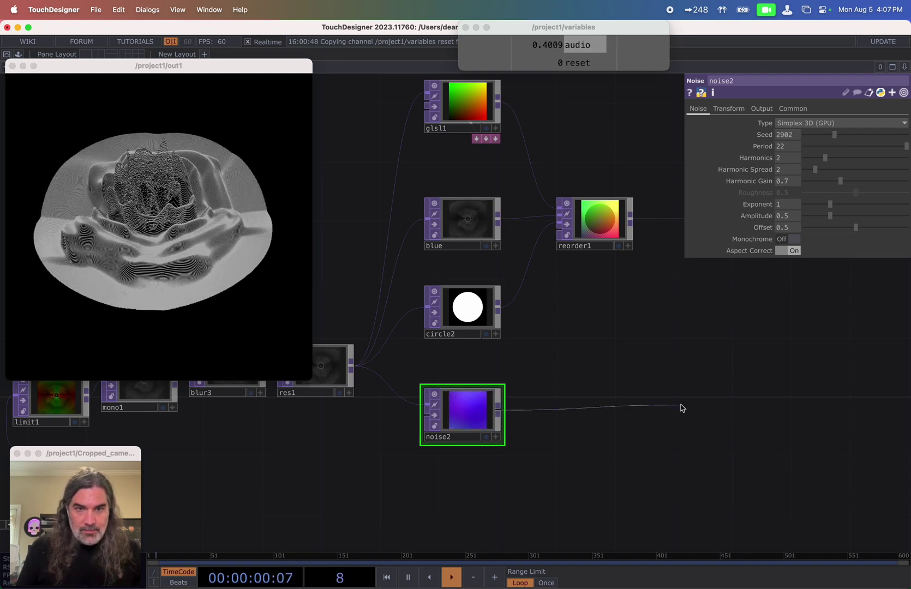
- Add a Null TOP after noise2
key(Tab)
click(648, 355)
click(771, 443)
drag(682, 494, 615, 487)
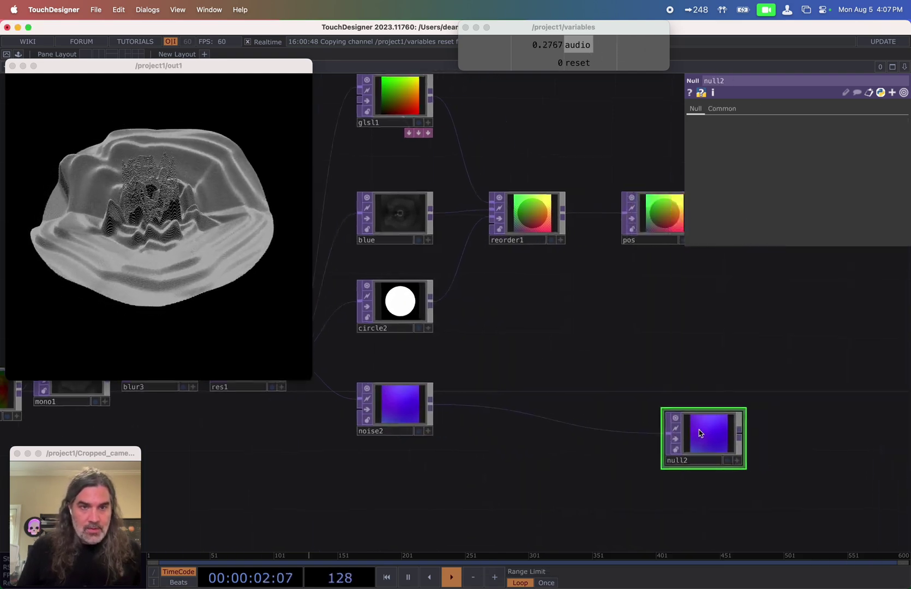
- Position the new Null TOP after noise2 and rename it as color
drag(706, 431, 687, 406)
click(665, 432)
text(color)
key(Return)
- Assign the color Null as geo1's instance Color OP and map its R, G and B to r, g and b
drag(732, 426, 813, 442)
scroll(447, 469, down, 3)
click(622, 281)
click(751, 110)
text(r)
key(Tab)
text(g)
key(Tab)
text(b)
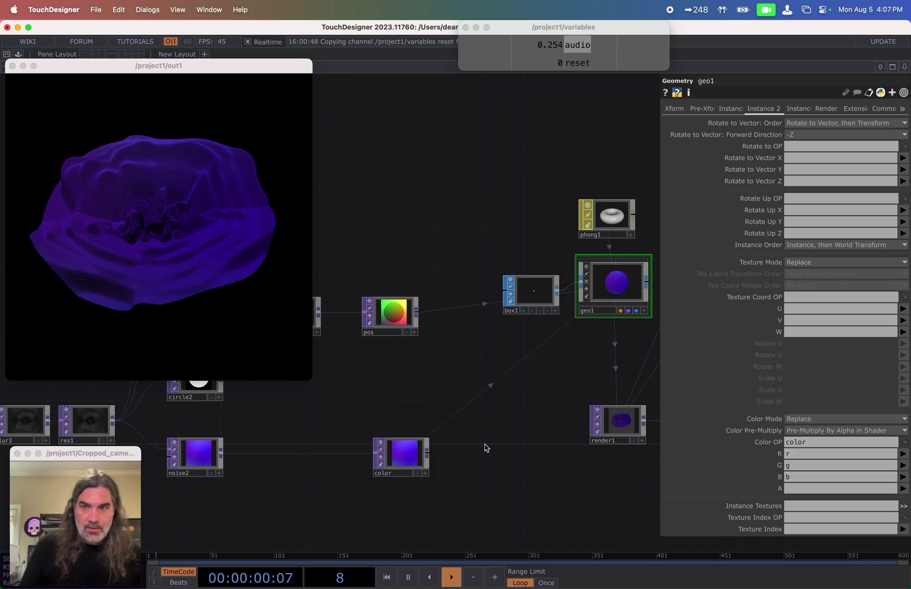
- Reposition light1 through its active viewer so it lights the instanced form from a different angle
scroll(490, 447, right, 5)
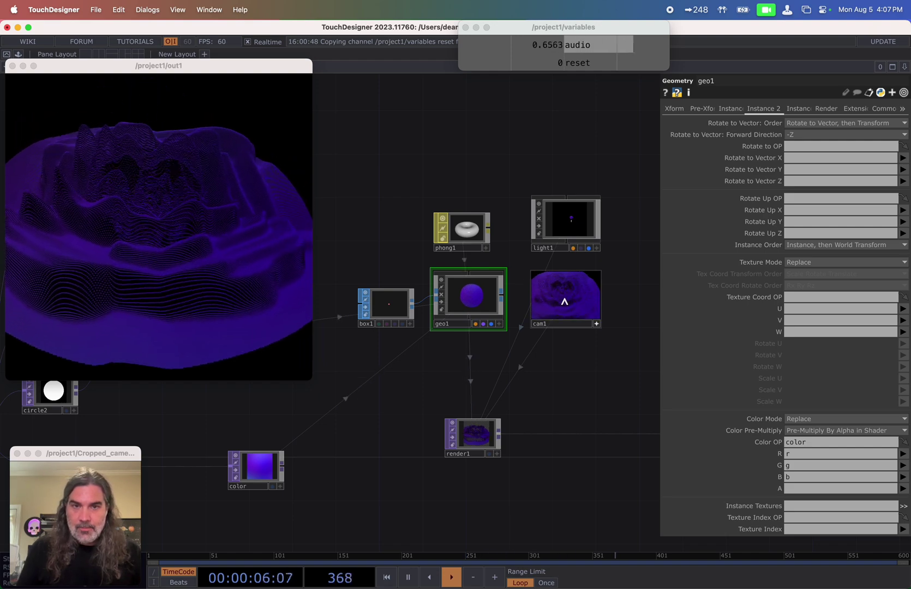
scroll(589, 360, down, 5)
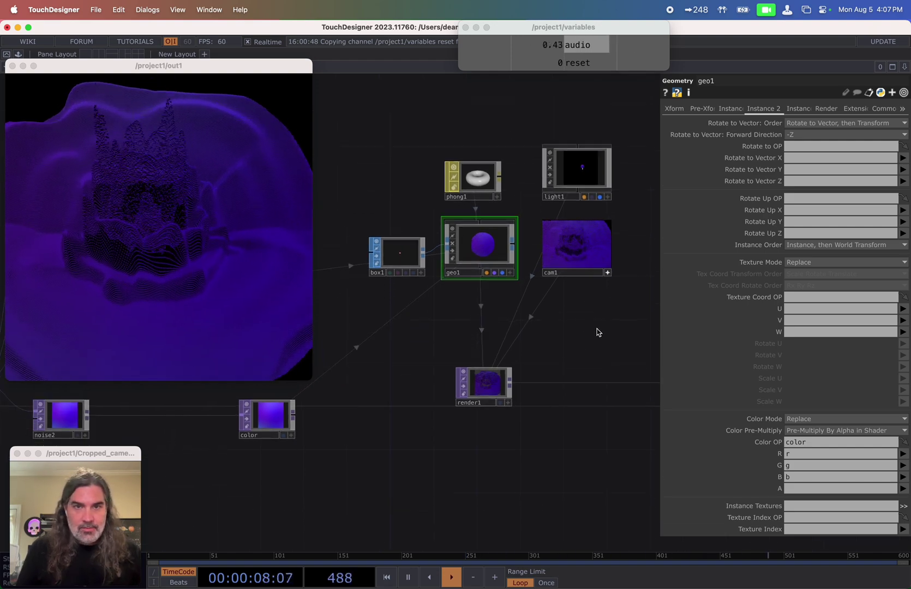
scroll(584, 322, up, 2)
scroll(610, 215, up, 8)
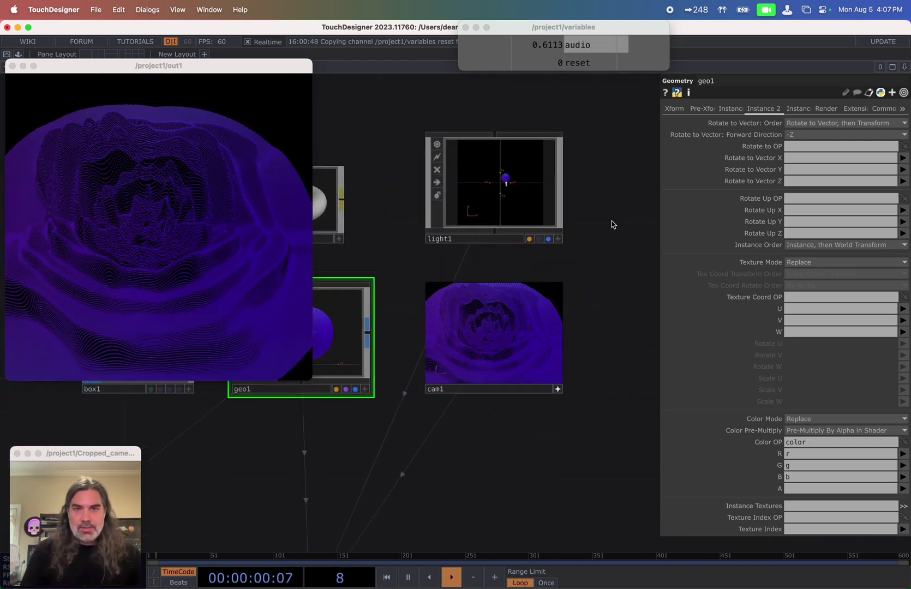
scroll(578, 187, up, 5)
click(441, 176)
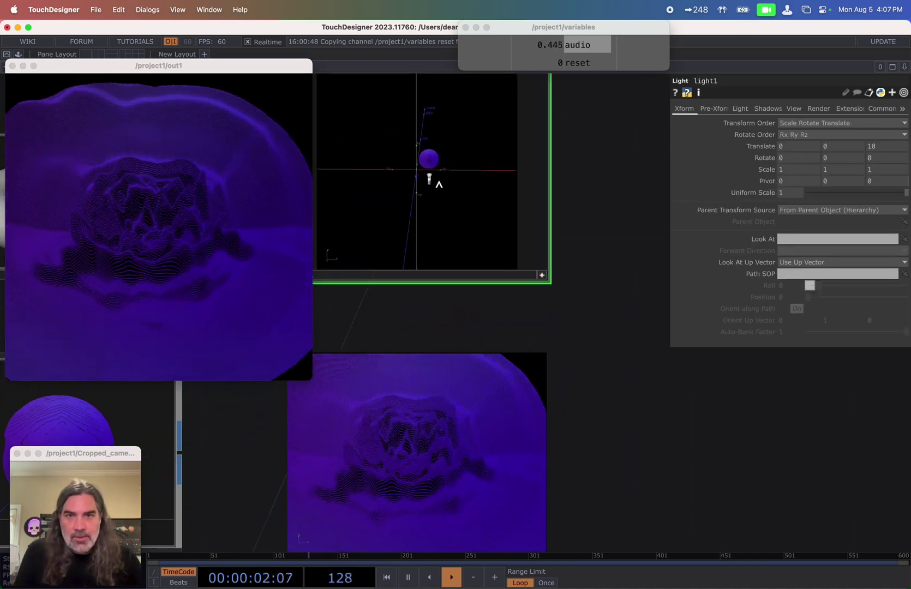
mouse_move(439, 184)
mouse_down()
mouse_move(431, 157)
mouse_move(427, 171)
mouse_move(437, 177)
mouse_up()
scroll(430, 177, up, 4)
- Set light1's Shadow Type to Soft, 2D Mapped and nudge the light's direction slightly
click(770, 109)
click(791, 123)
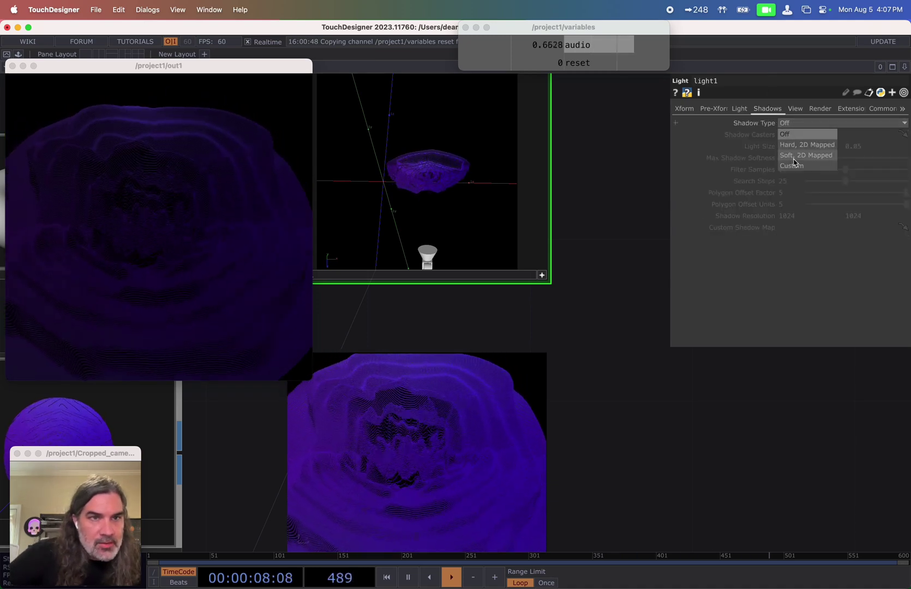
click(788, 153)
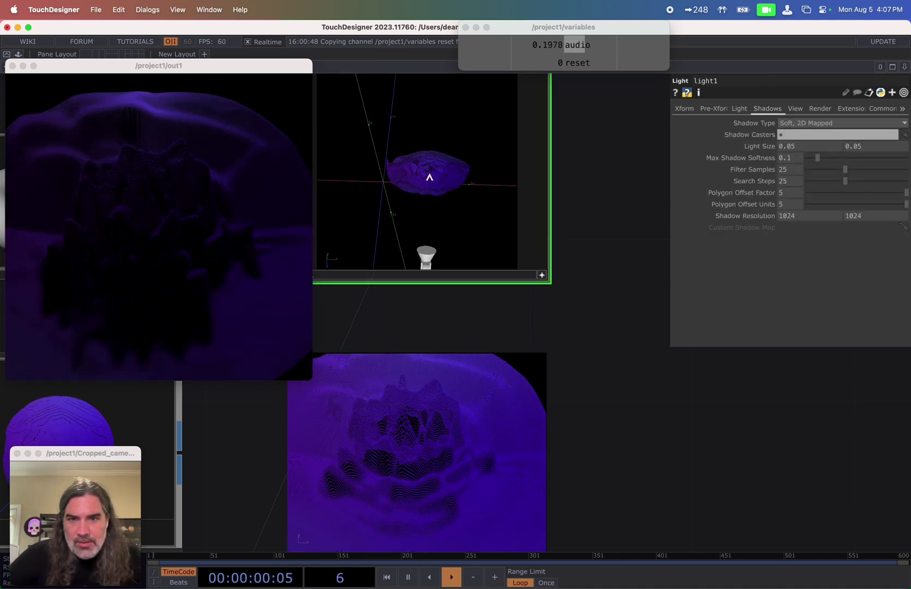
drag(429, 178, 435, 177)
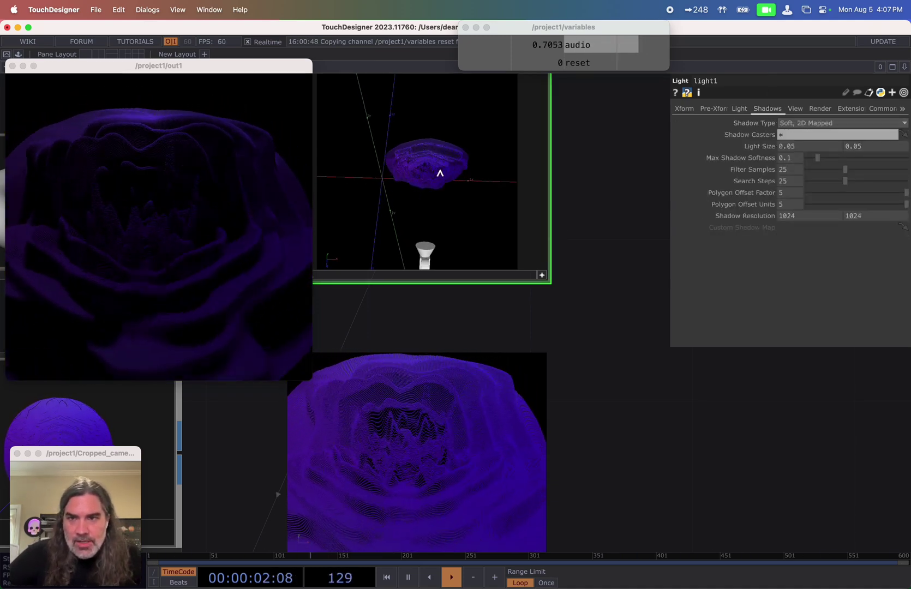
click(737, 109)
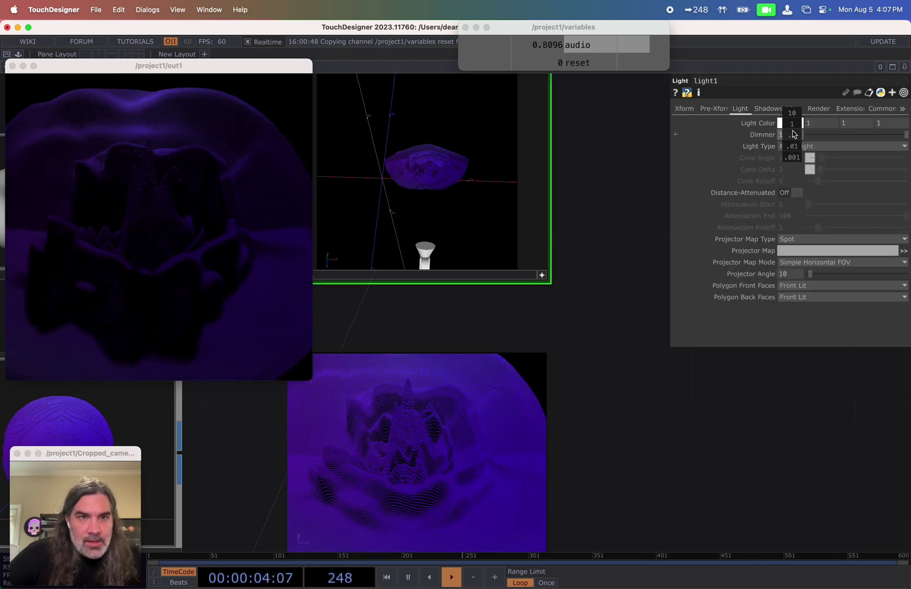
middle_drag(793, 133, 793, 137)
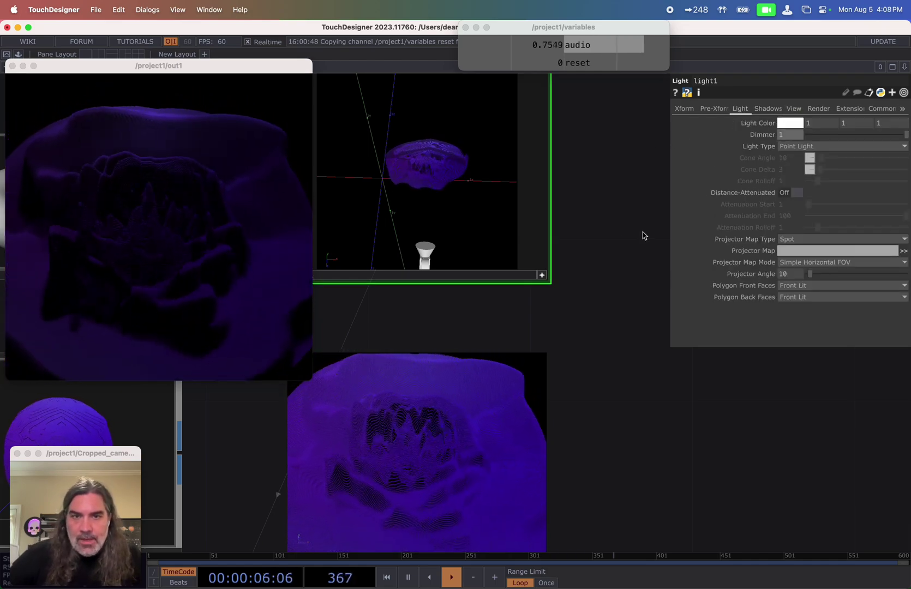
- Add a second Light COMP beside light1 and cam1 in the network
drag(573, 223, 465, 245)
scroll(465, 245, down, 2)
drag(547, 292, 480, 267)
key(Tab)
click(317, 139)
click(327, 310)
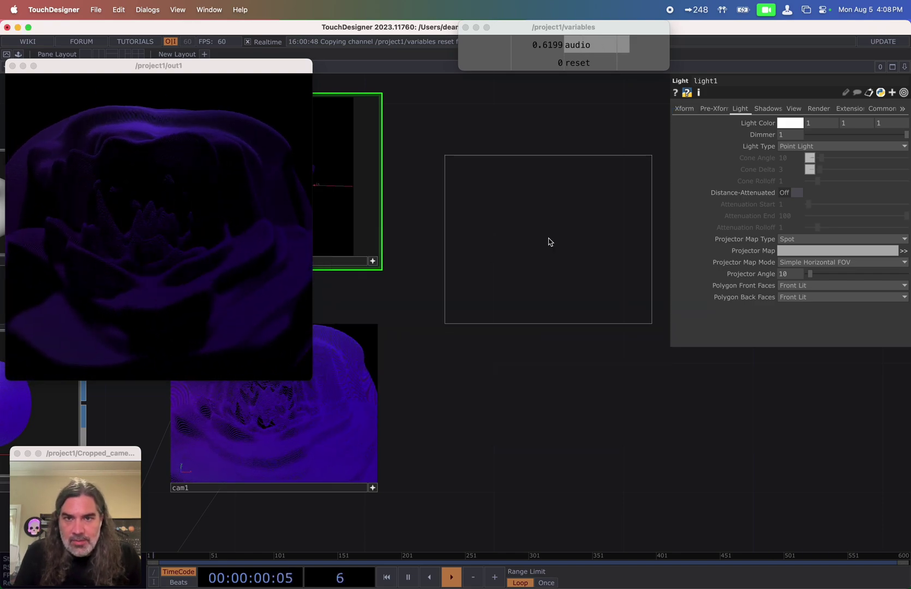
click(530, 243)
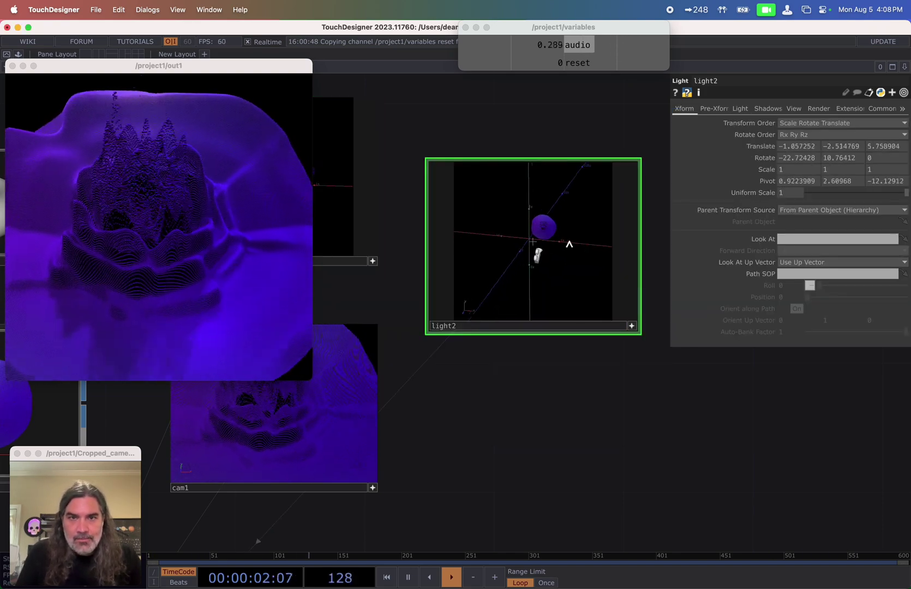
- Aim light2 from about translate (-1.19, -0.53, 1.47) and rotate (-27.5, 45.4, 0), and set its Dimmer to 0.824
drag(566, 245, 543, 244)
scroll(546, 246, up, 5)
scroll(545, 242, up, 5)
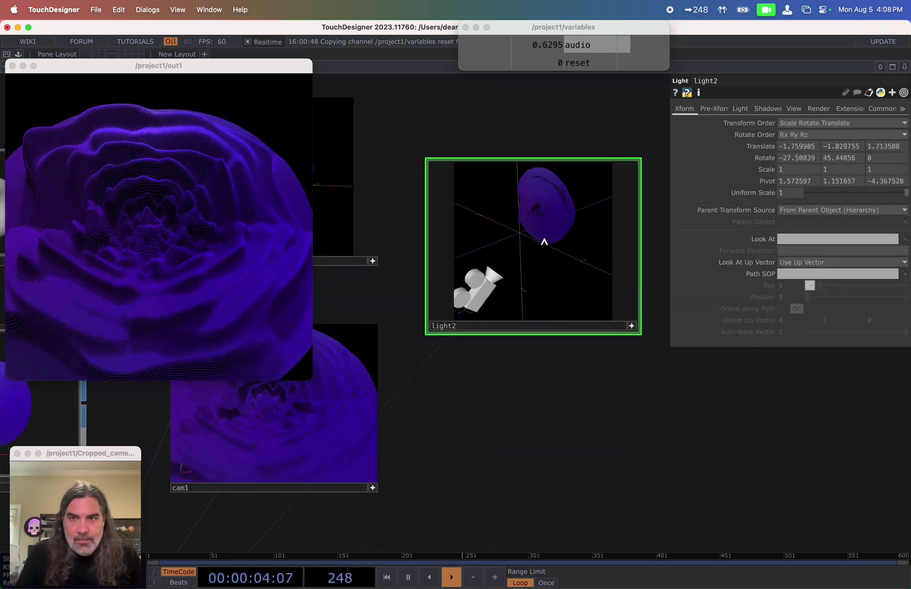
right_drag(546, 236, 540, 248)
scroll(540, 228, up, 3)
scroll(541, 246, up, 5)
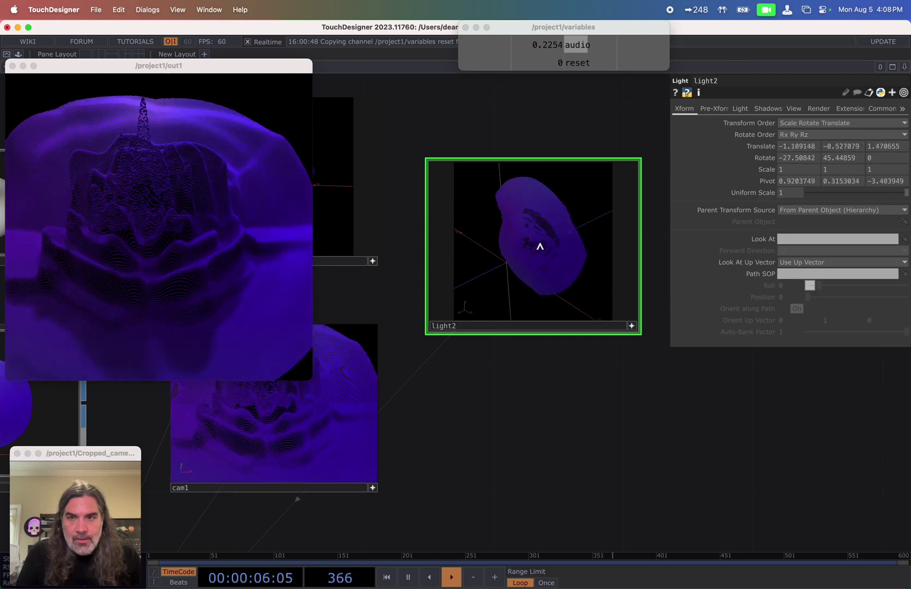
click(741, 109)
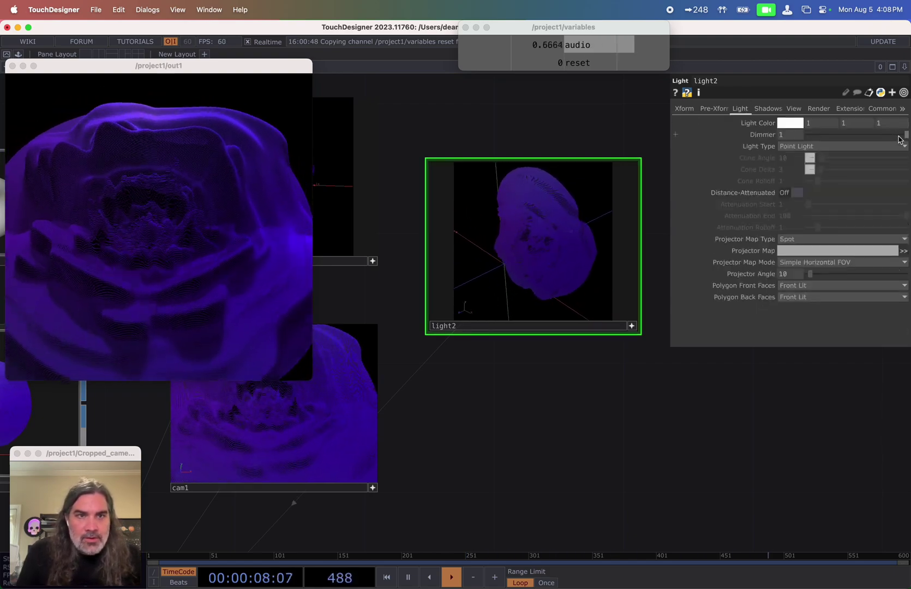
drag(891, 137, 890, 137)
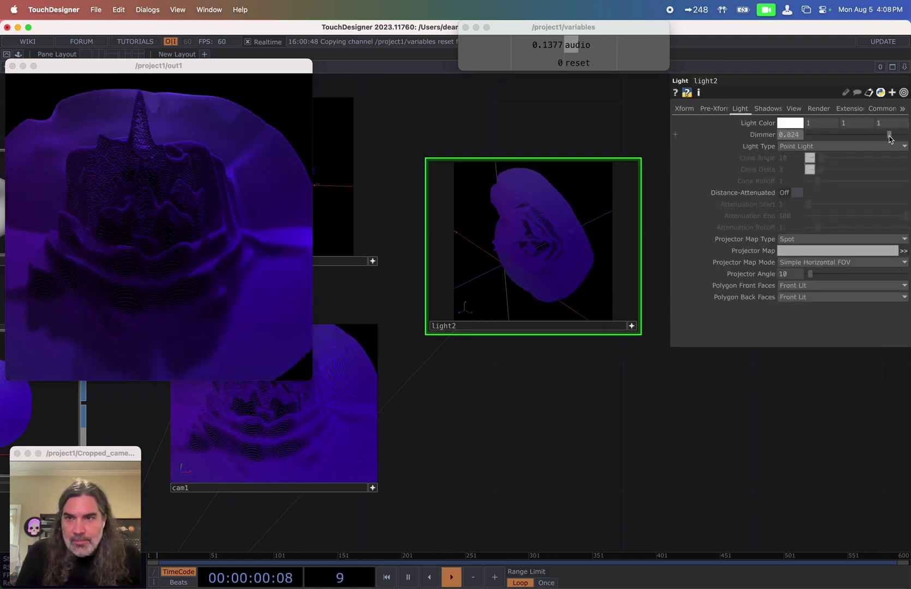
- Duplicate noise2 and the color Null together and place the copies below the originals
drag(582, 444, 639, 387)
scroll(639, 387, down, 8)
drag(719, 375, 792, 344)
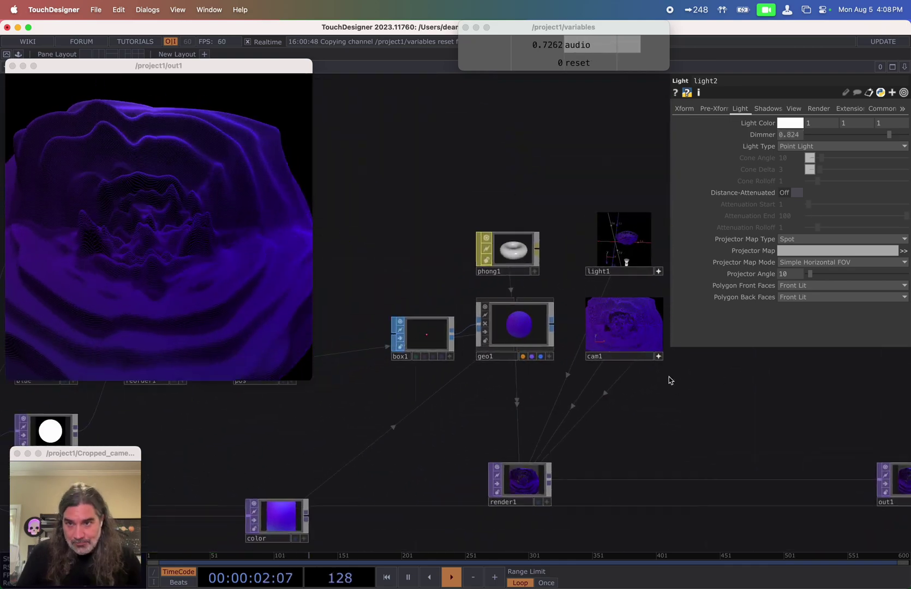
scroll(668, 382, down, 2)
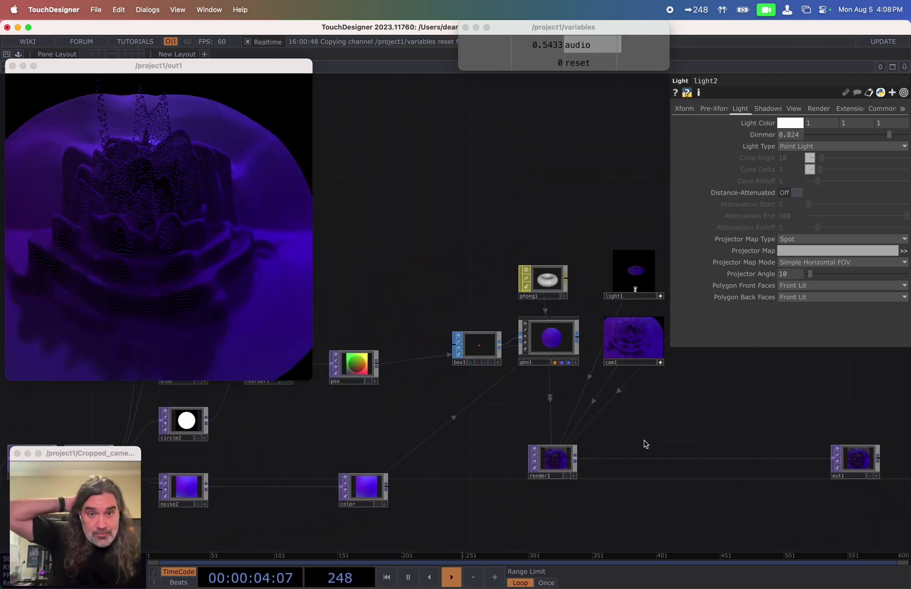
scroll(497, 464, left, 5)
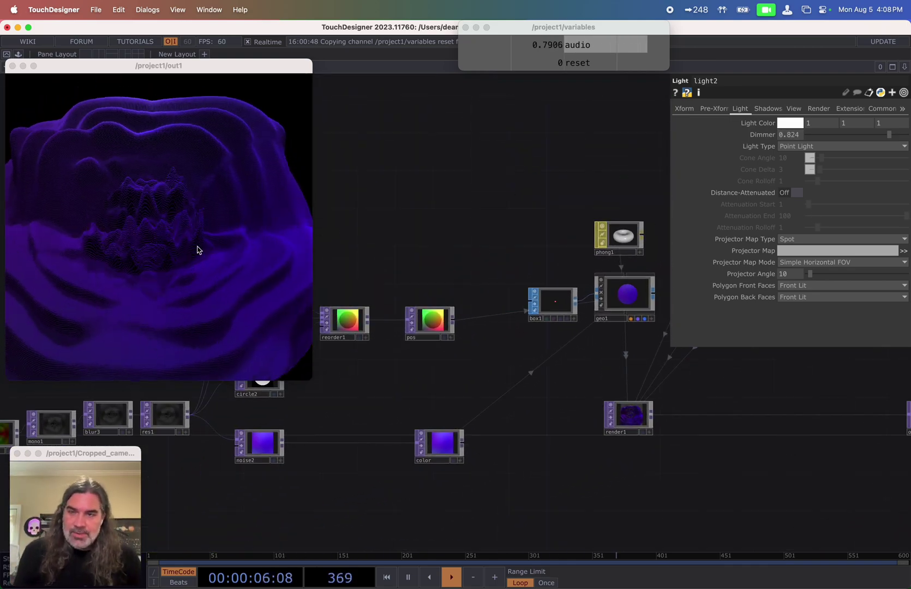
scroll(385, 398, left, 10)
scroll(474, 397, down, 5)
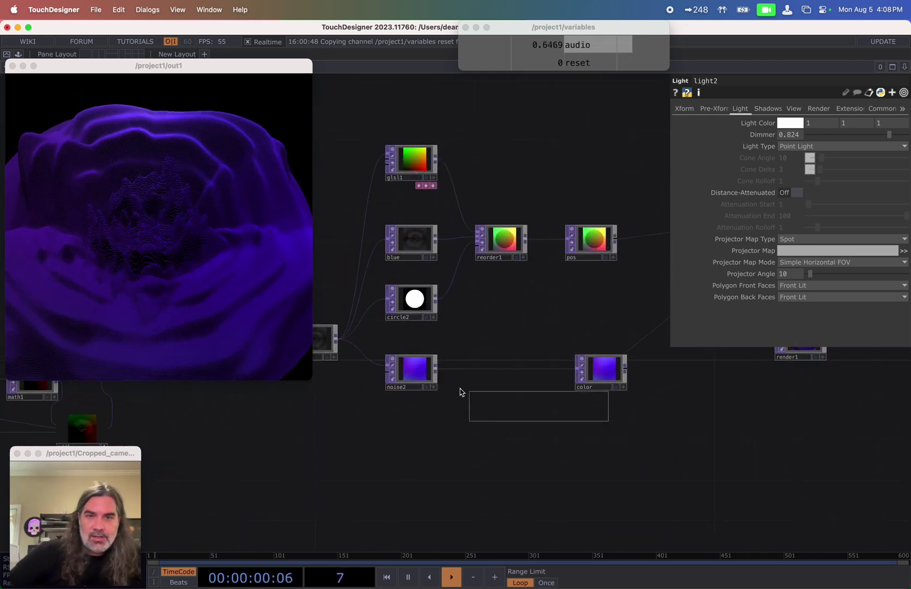
drag(445, 385, 429, 379)
click(419, 376)
scroll(547, 419, left, 5)
scroll(547, 422, up, 3)
scroll(546, 417, left, 4)
scroll(538, 407, left, 1)
drag(481, 284, 739, 379)
key(super+v)
scroll(519, 443, up, 3)
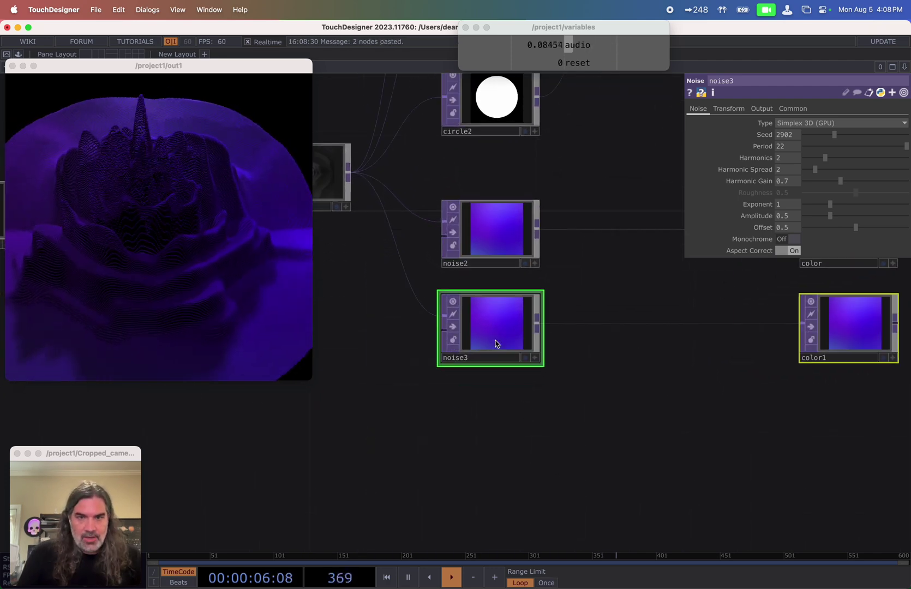
drag(497, 339, 496, 376)
click(528, 414)
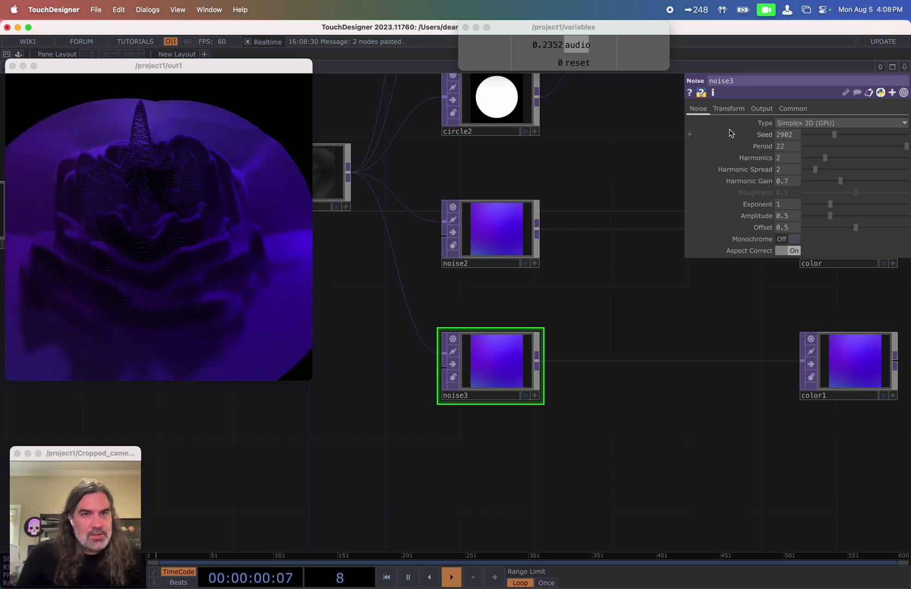
- Set noise3's pixel format to 32-bit float (RG)
click(792, 108)
click(818, 239)
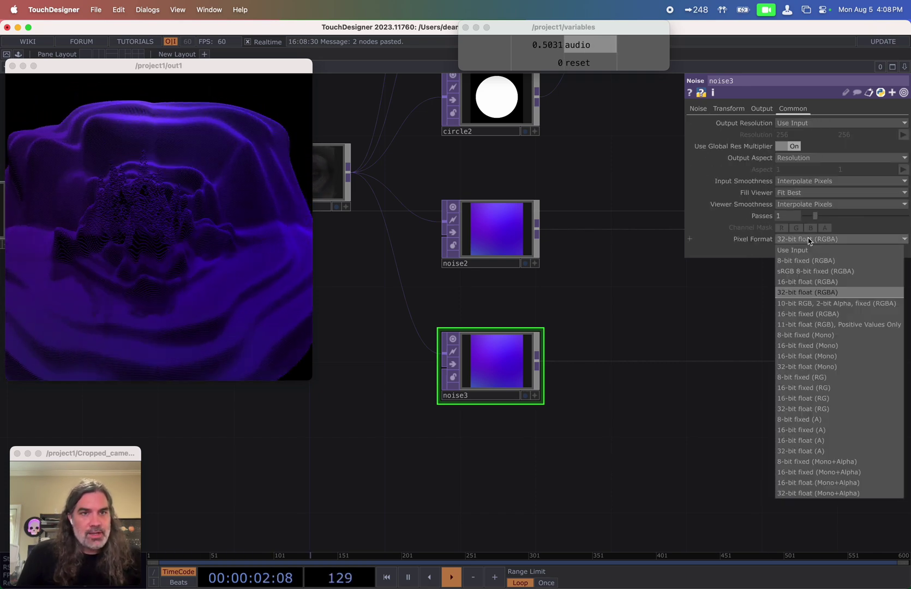
click(817, 398)
- Rename the duplicated Null TOP after noise3 as rot
scroll(808, 418, right, 3)
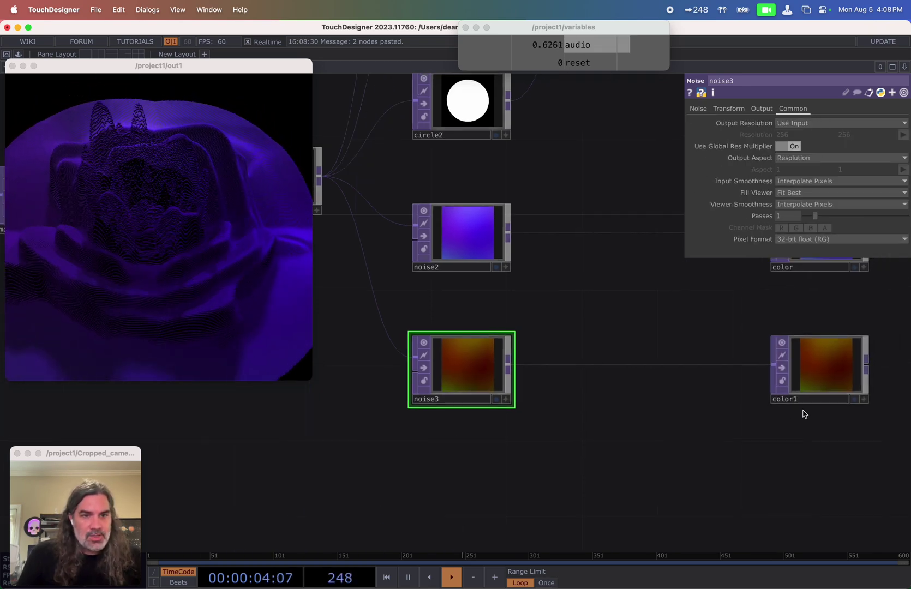
click(807, 403)
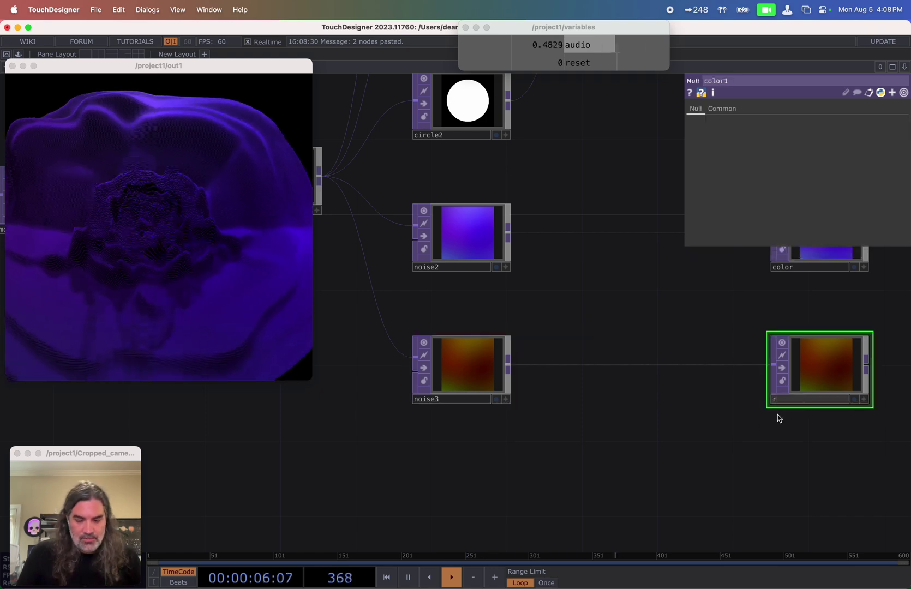
key(Return)
- Set noise3's Period to 0.001 to produce fine per-pixel noise
click(484, 355)
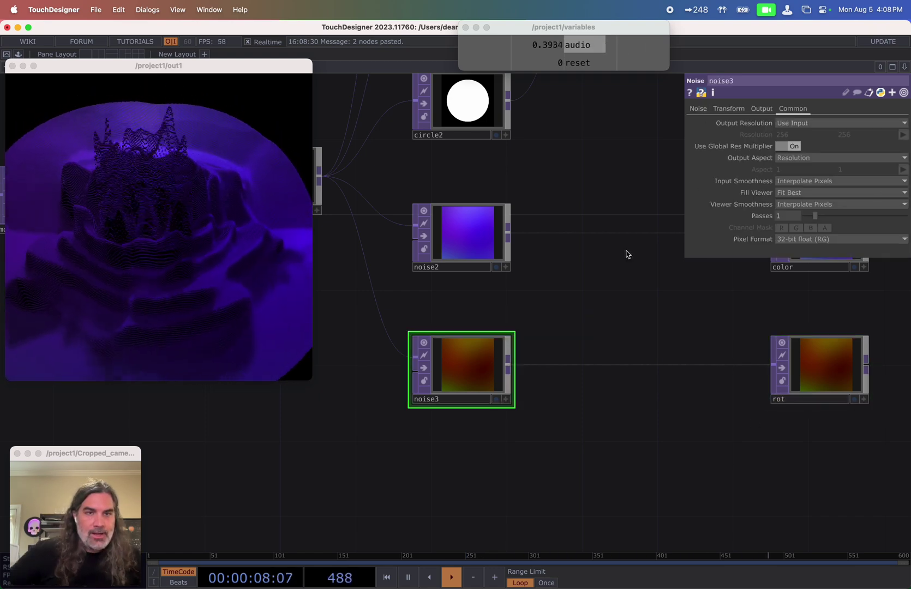
click(698, 109)
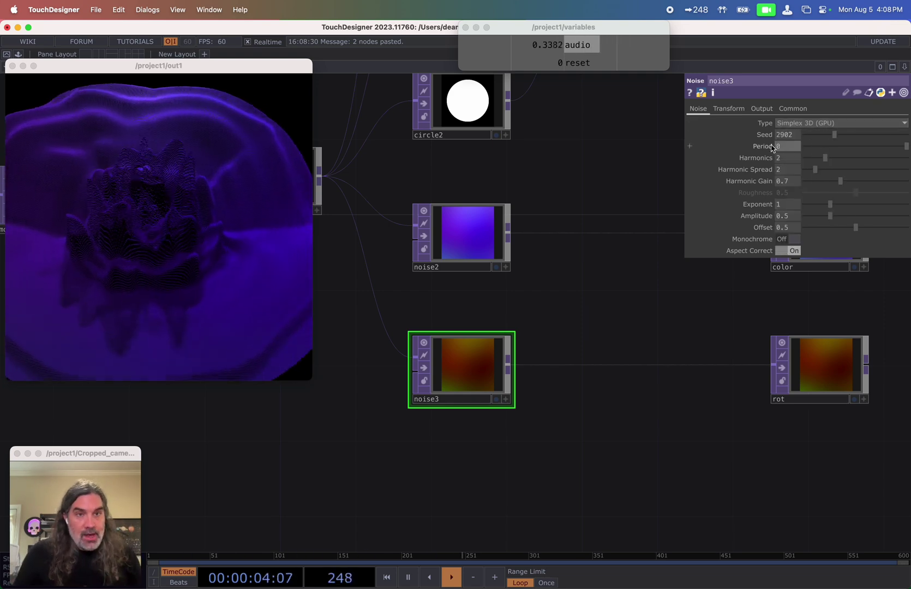
text(1)
key(Return)
scroll(457, 366, up, 5)
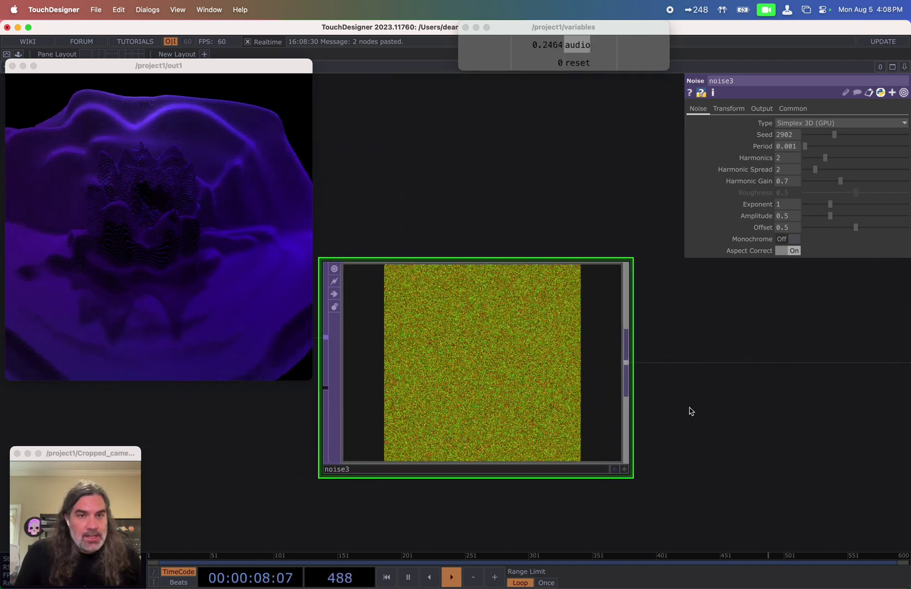
scroll(690, 409, down, 5)
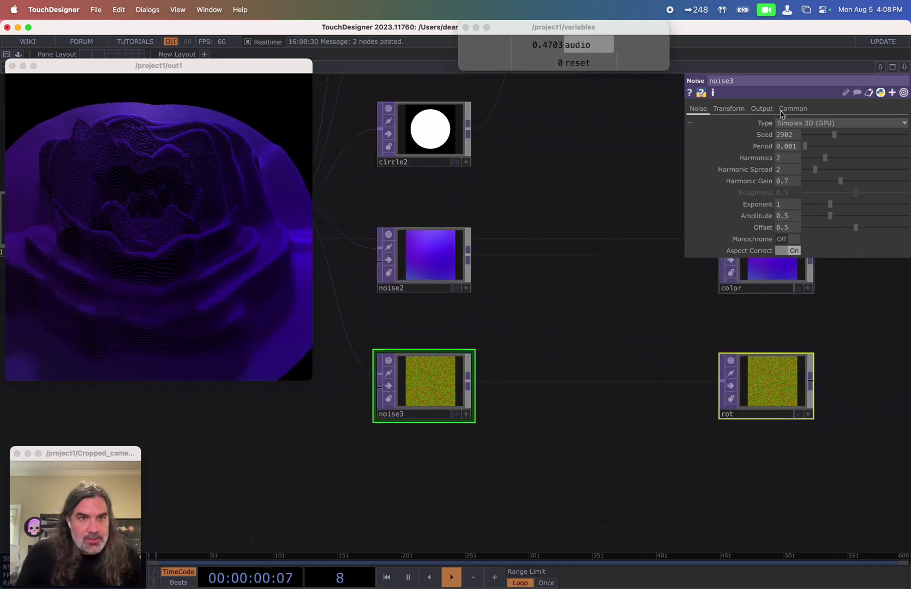
- Choose the Viewer Smoothness option for noise3's preview
click(786, 109)
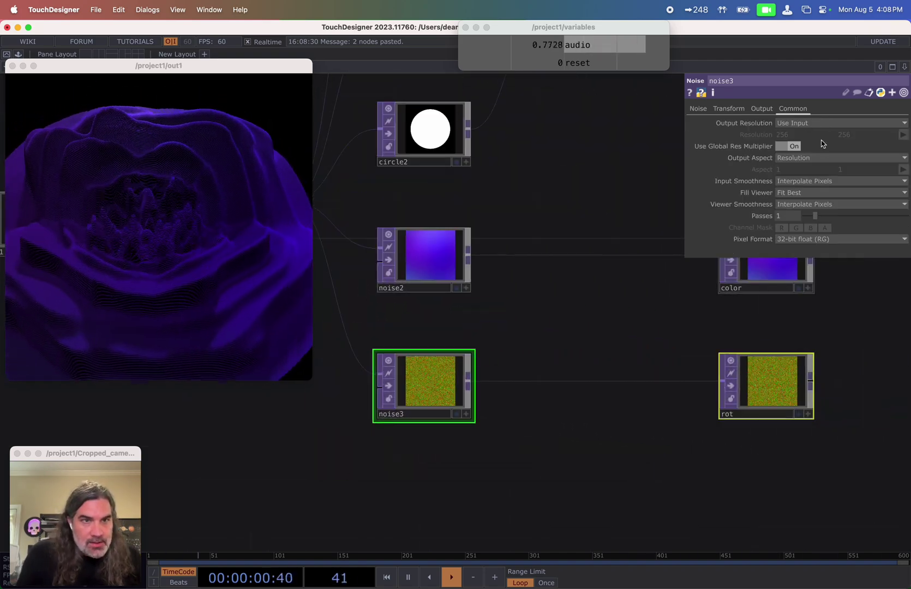
click(813, 204)
click(808, 225)
- Set noise3's Offset to 0 and its Amplitude to 180
click(699, 109)
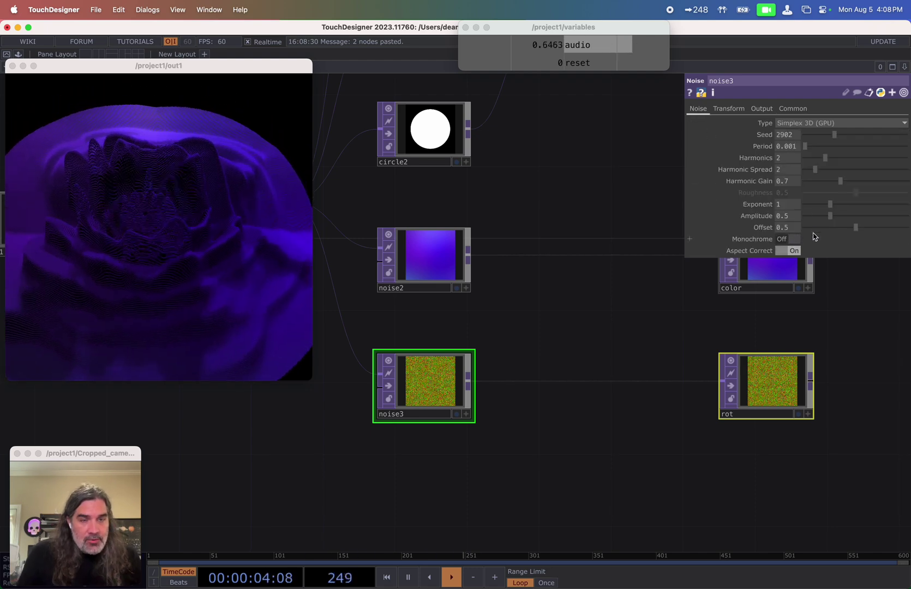
drag(817, 232, 769, 230)
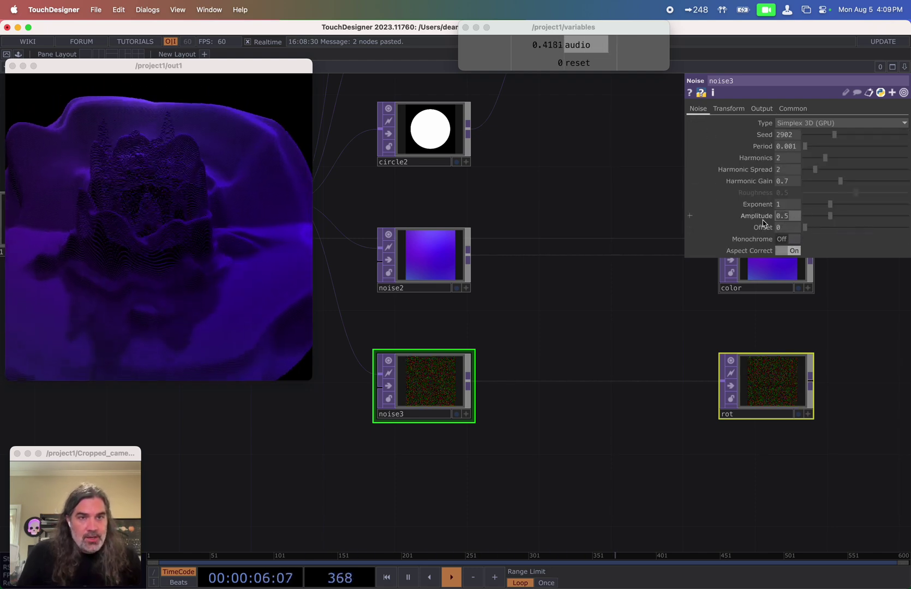
click(785, 215)
text(180)
key(Return)
- Use rot as geo1's instance Rotate OP, with Rotate X set to r and Rotate Y set to g
drag(608, 383, 490, 403)
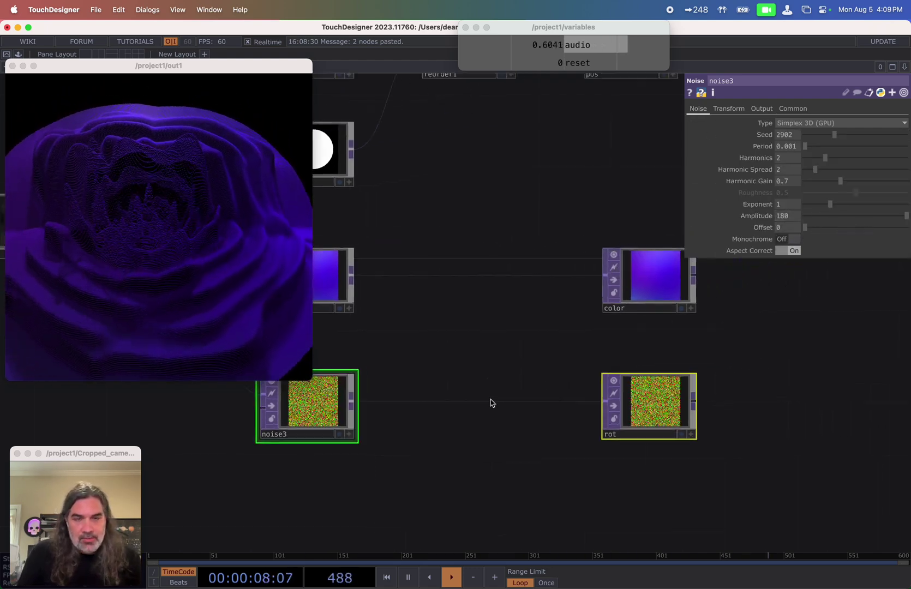
scroll(612, 380, down, 5)
scroll(606, 380, up, 3)
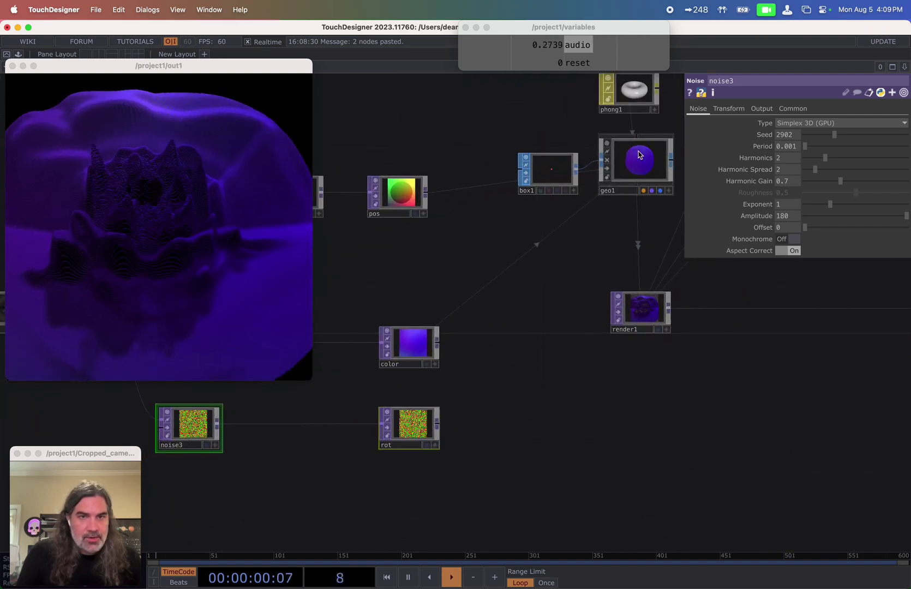
click(640, 155)
click(731, 108)
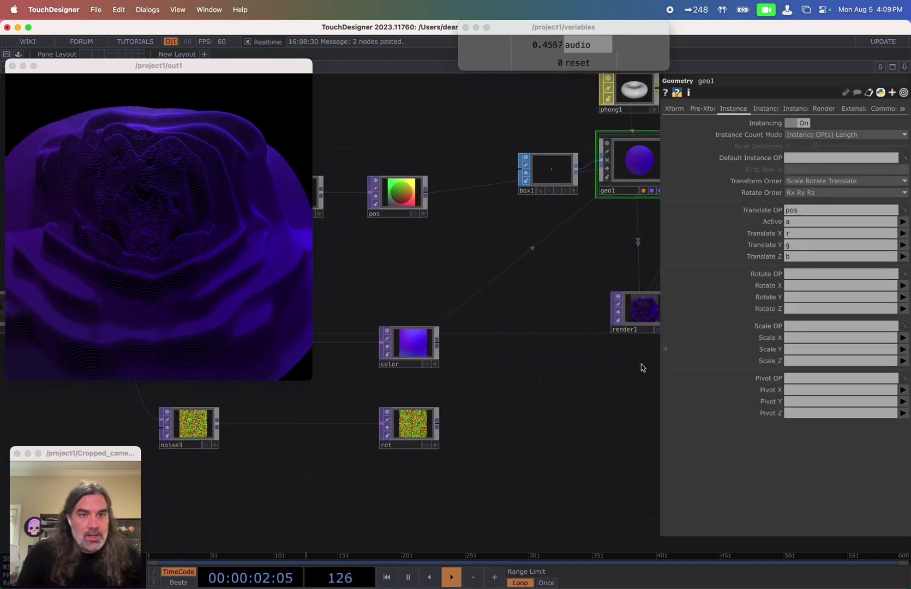
drag(528, 432, 544, 420)
drag(428, 417, 816, 273)
click(816, 285)
text(r)
click(806, 298)
text(g)
key(Return)
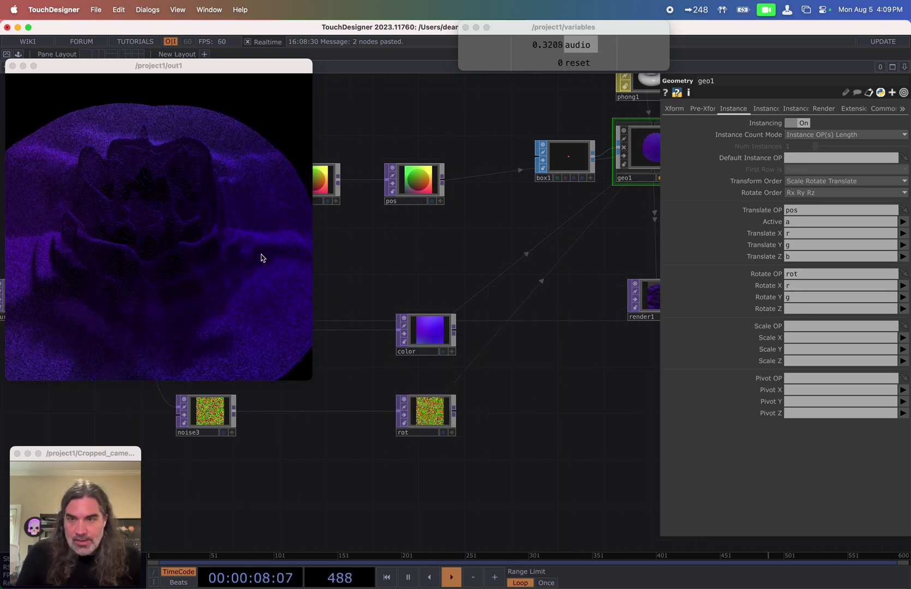
- Animate noise3 by setting its Translate Z to the expression absTime.seconds
scroll(275, 431, left, 5)
scroll(407, 427, up, 10)
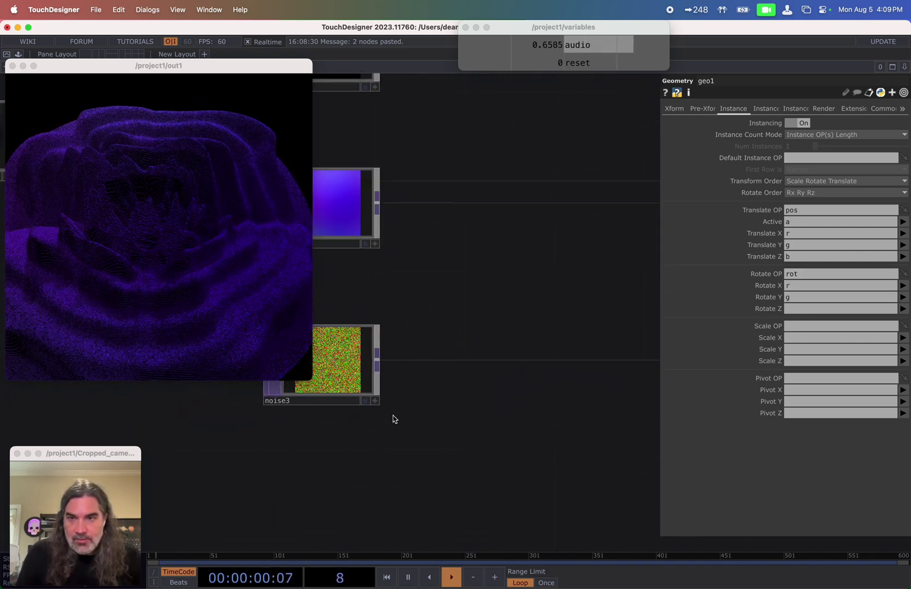
drag(458, 422, 561, 454)
scroll(390, 409, up, 3)
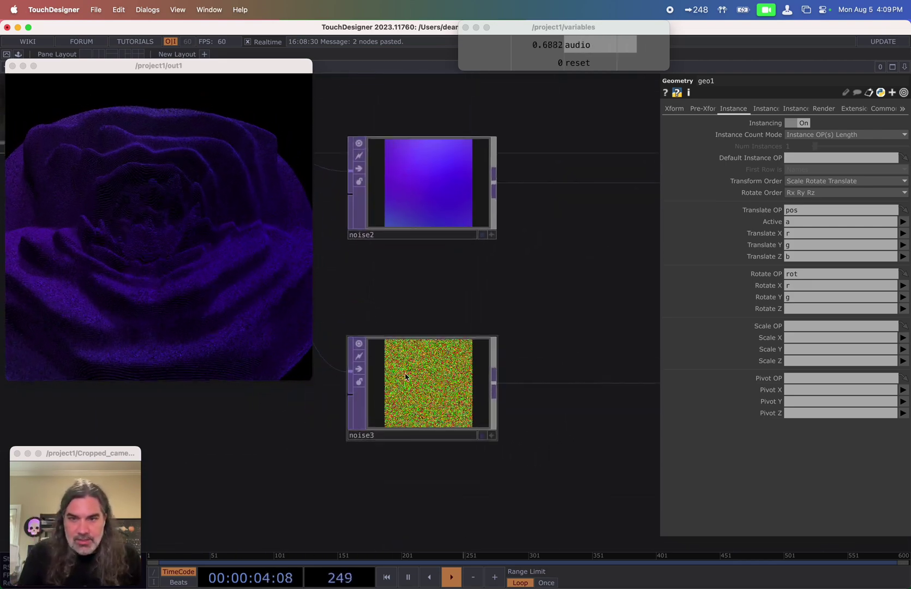
click(428, 381)
click(727, 110)
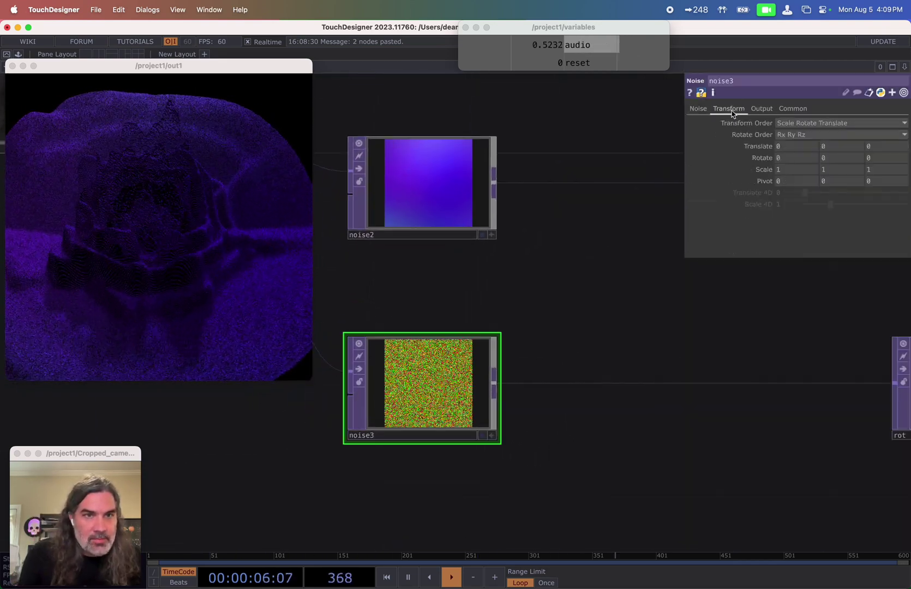
click(867, 146)
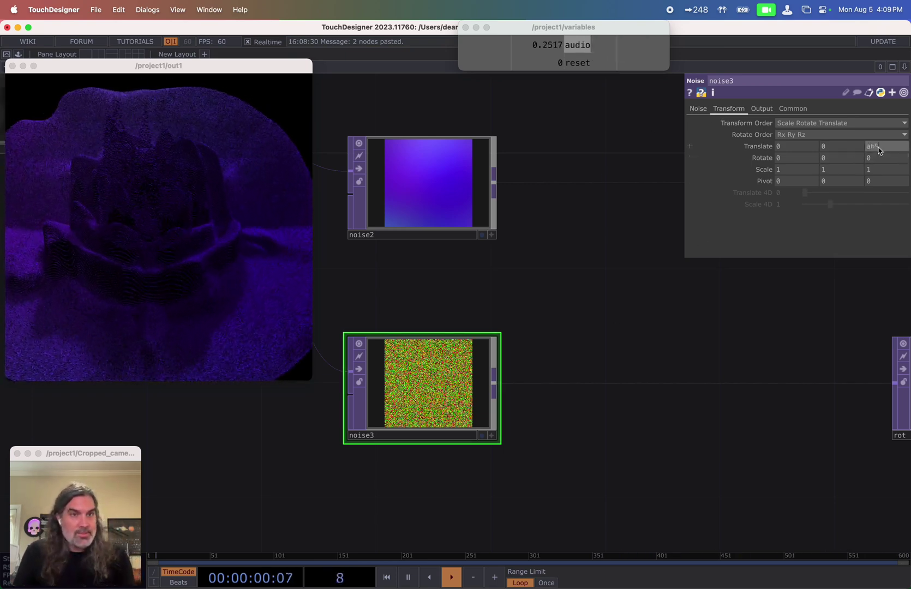
text(absTime.seconds)
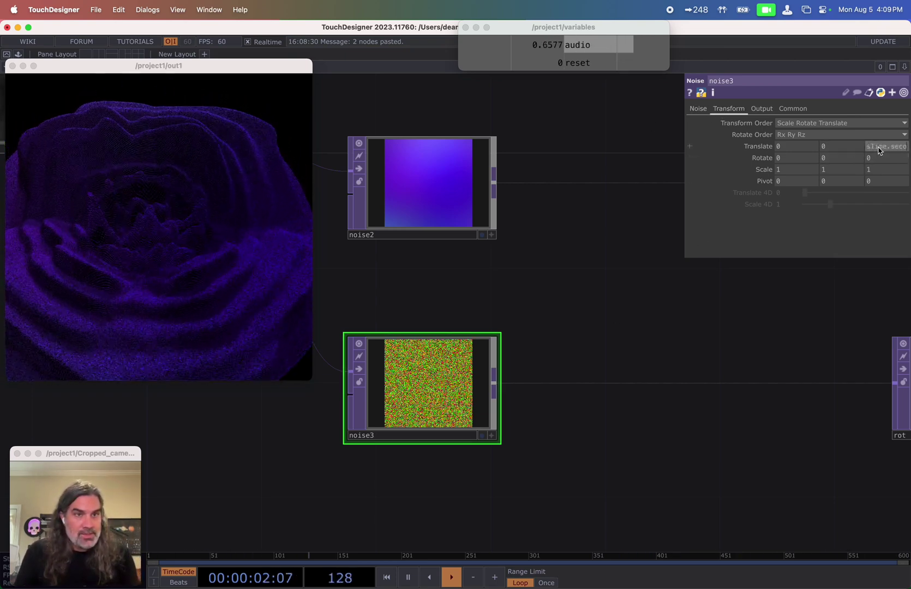
key(Return)
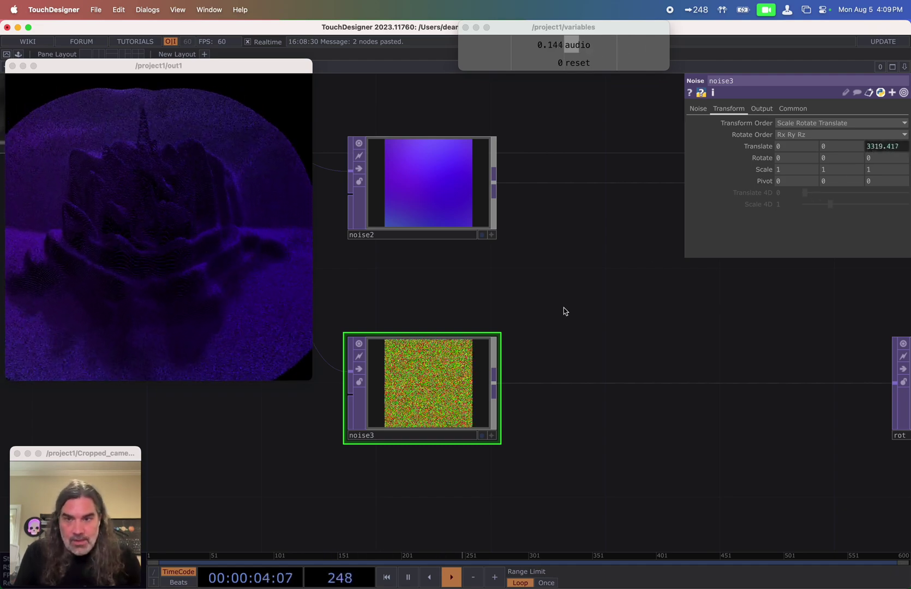
- Slow noise3's motion by dividing its Translate Z expression, trying /4 and settling on absTime.seconds/6
click(758, 146)
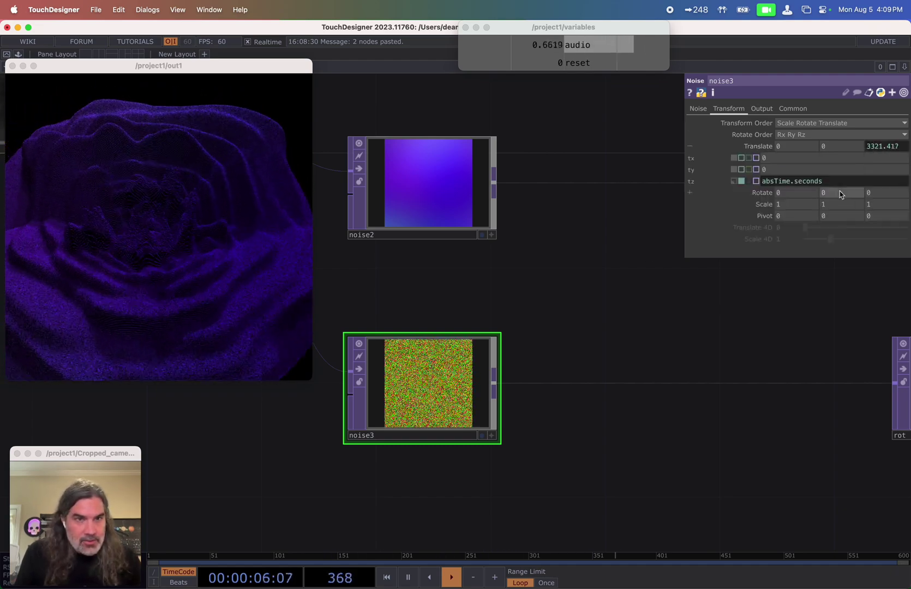
text(/4)
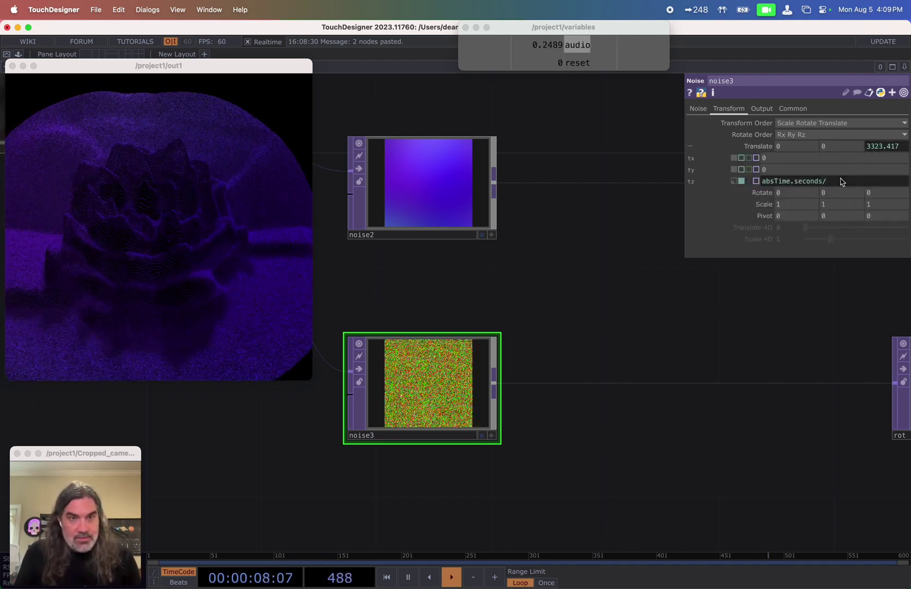
key(Return)
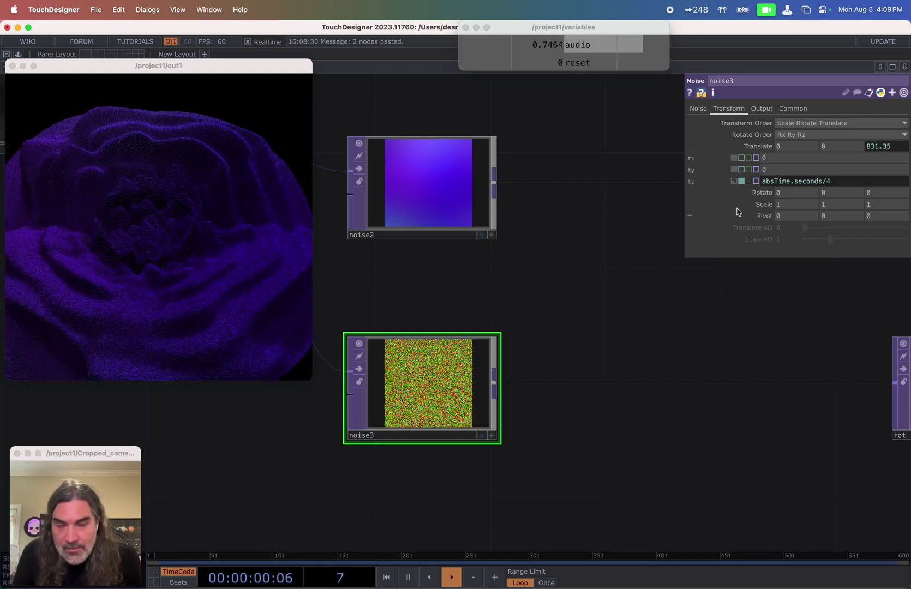
text(6)
key(Return)
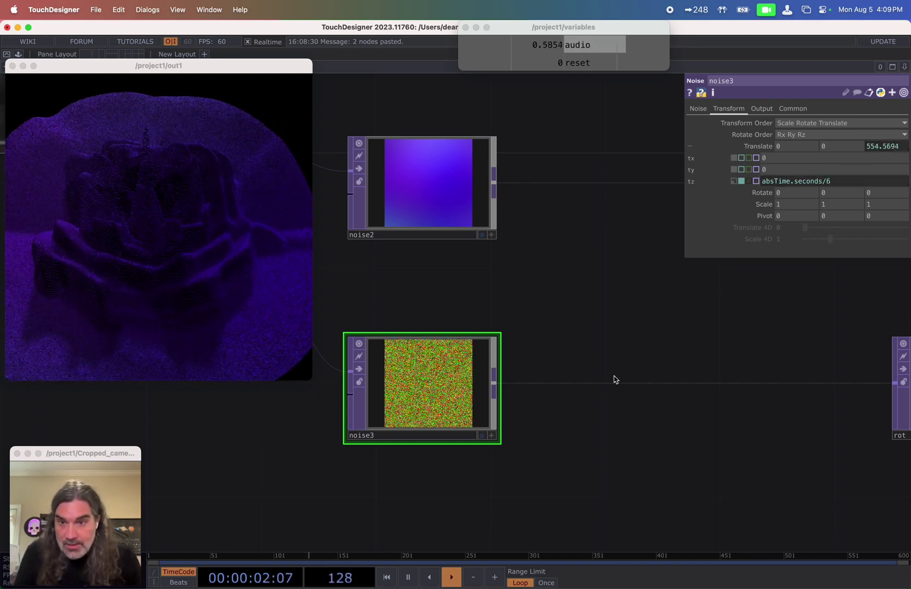
- Enlarge the out1 preview window to examine the rotating instances, and shrink it back
drag(307, 380, 539, 524)
drag(328, 76, 523, 61)
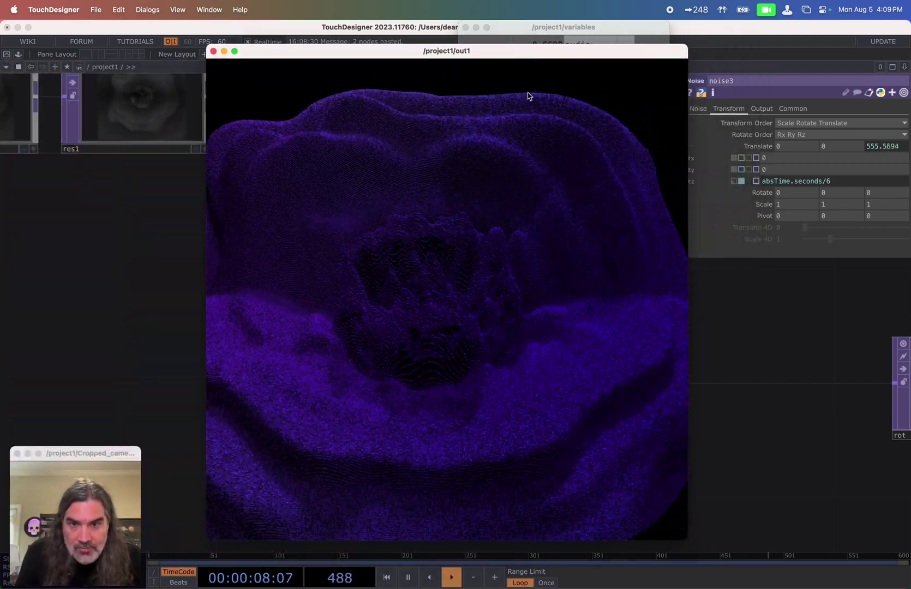
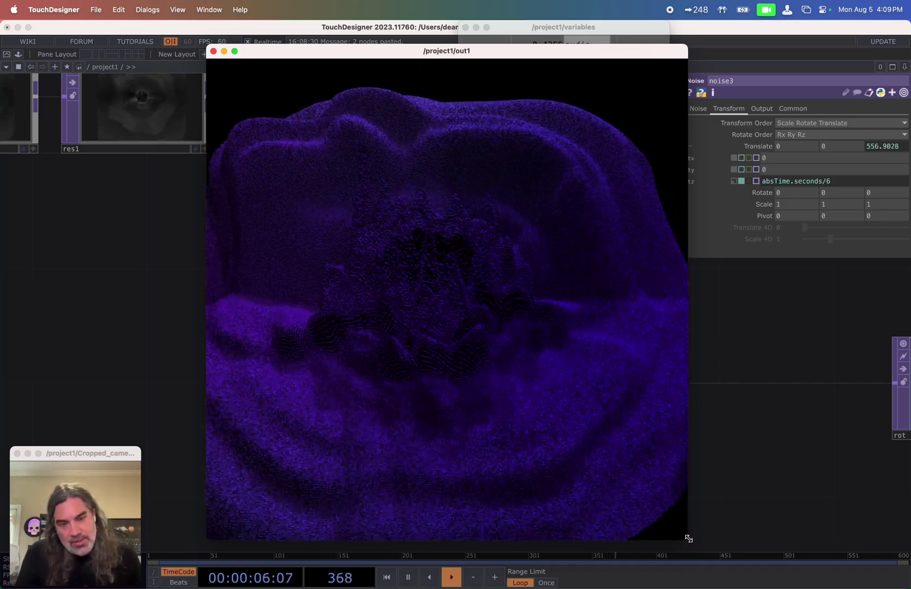
drag(684, 533, 480, 329)
drag(373, 60, 203, 83)
- Insert a Noise TOP on the connection between glsl1 and reorder1
drag(586, 303, 764, 397)
scroll(764, 397, down, 4)
drag(374, 396, 786, 439)
scroll(786, 439, down, 8)
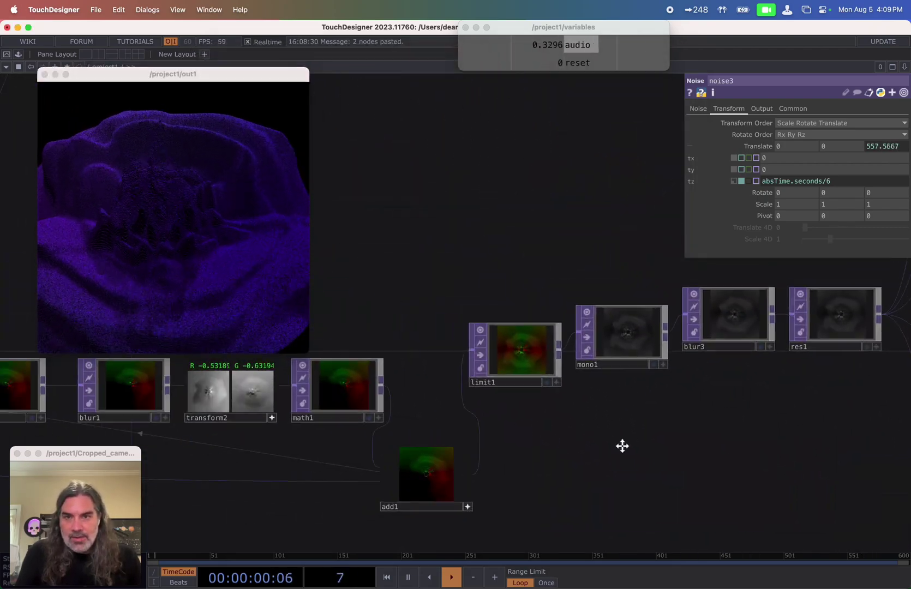
drag(759, 352, 476, 371)
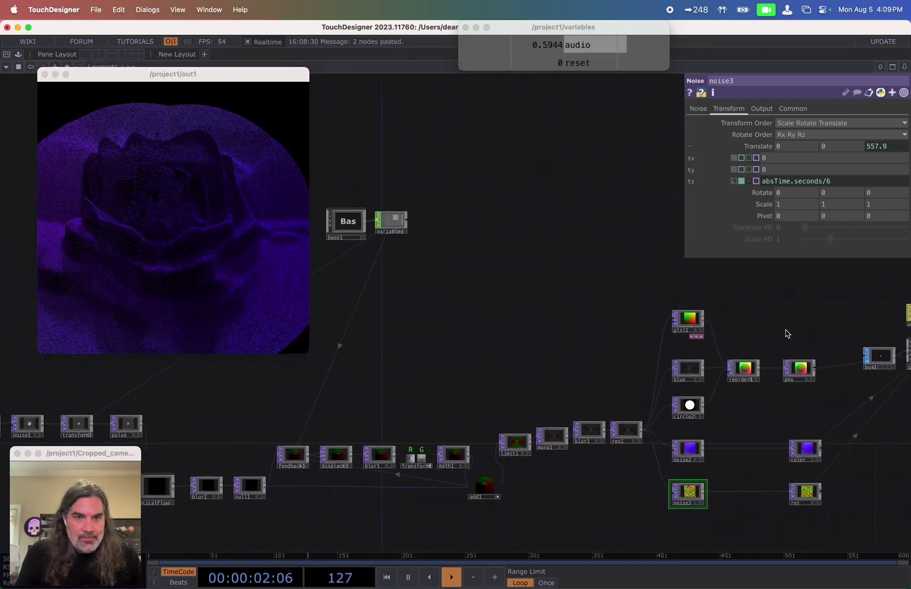
scroll(744, 325, up, 10)
right_click(587, 260)
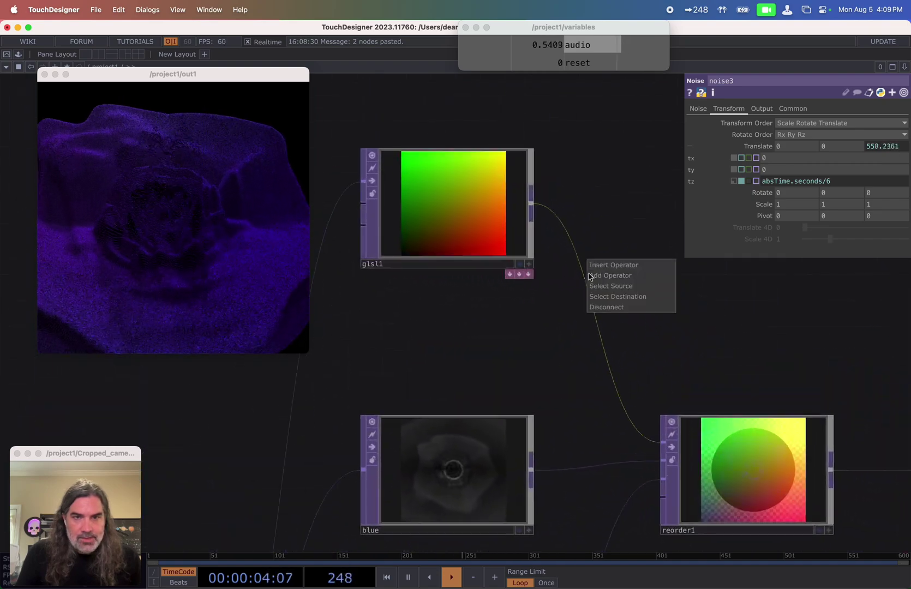
click(602, 265)
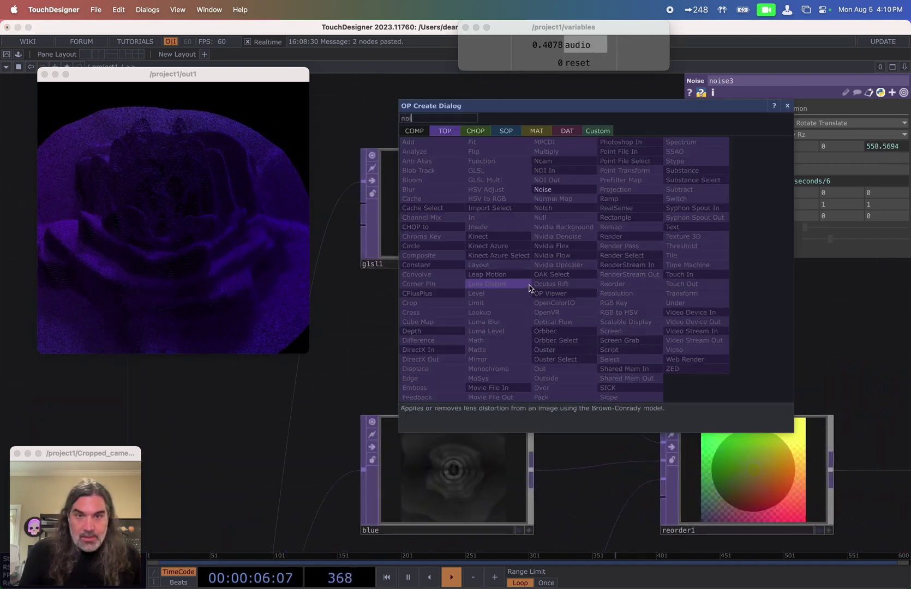
click(557, 191)
click(644, 218)
- Set noise4's Type to Random (GPU), its Offset to 0 and its Amplitude to the expression 1/me.width
drag(484, 396, 323, 472)
scroll(493, 300, up, 5)
click(784, 126)
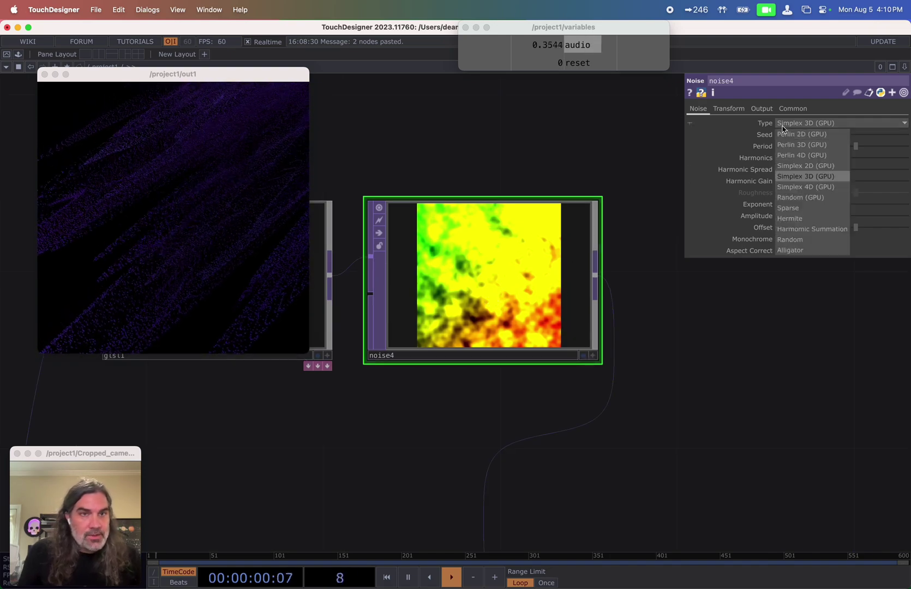
click(803, 200)
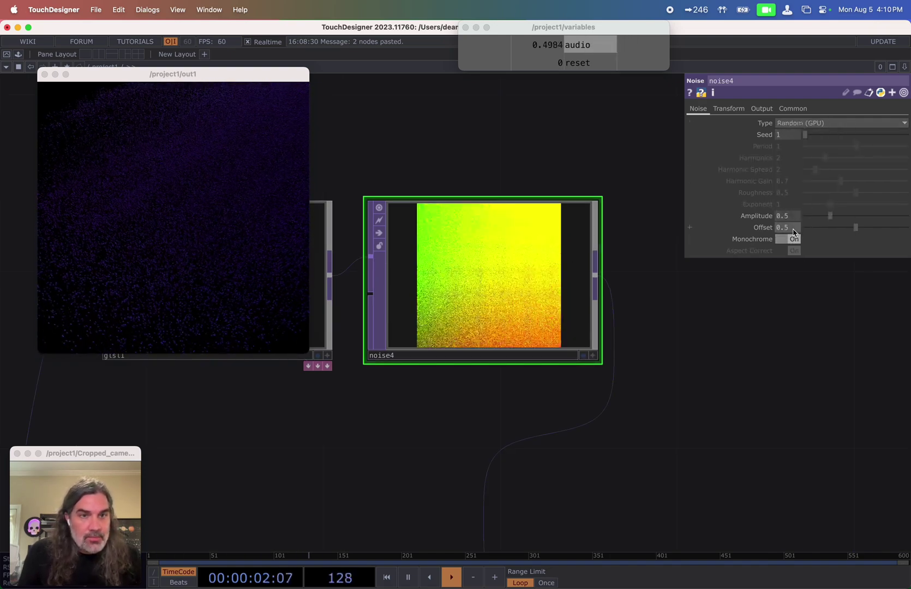
drag(826, 229, 791, 225)
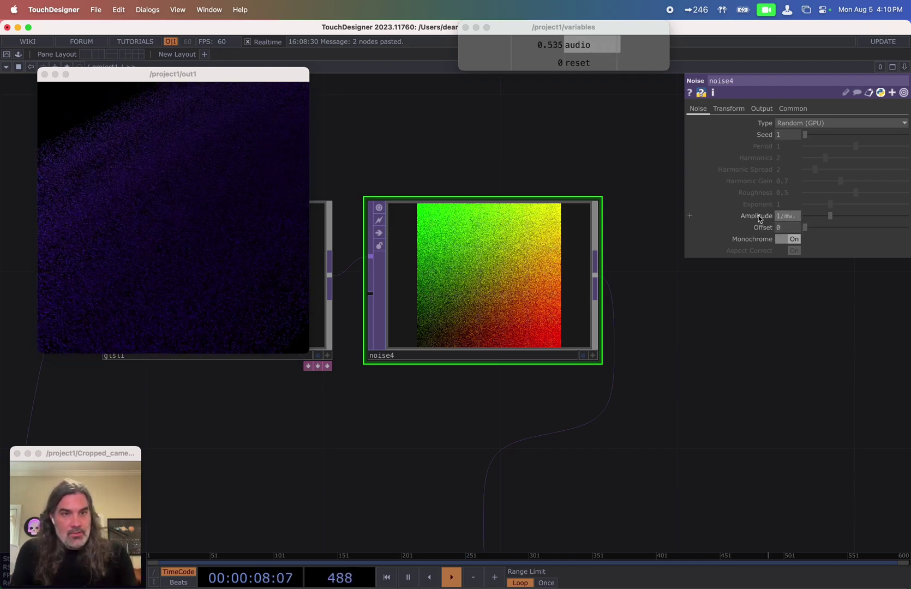
key(Return)
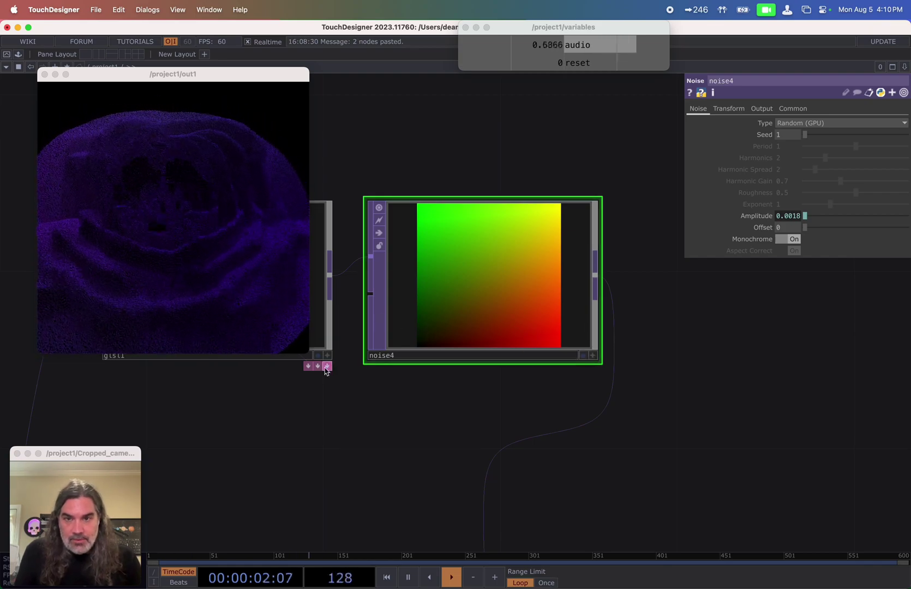
- Check the render in an enlarged out1 preview and change noise4's Amplitude expression to 1/(me.width/3)
drag(314, 356, 785, 587)
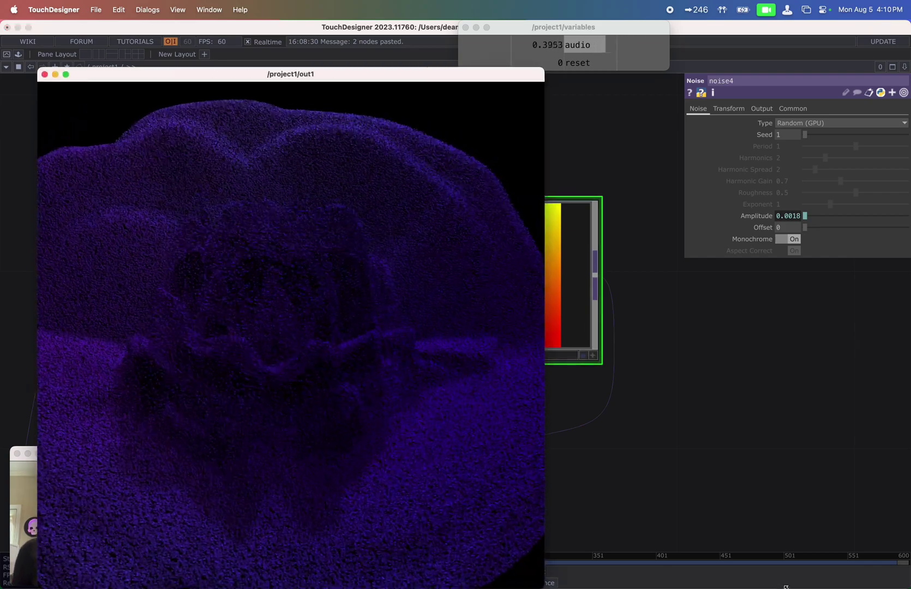
drag(786, 587, 575, 449)
click(756, 216)
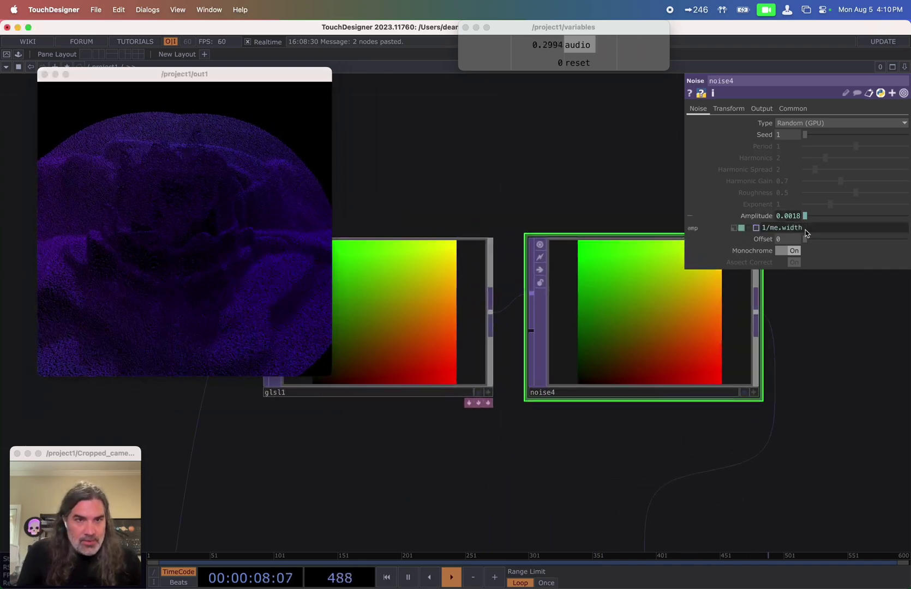
text((*)
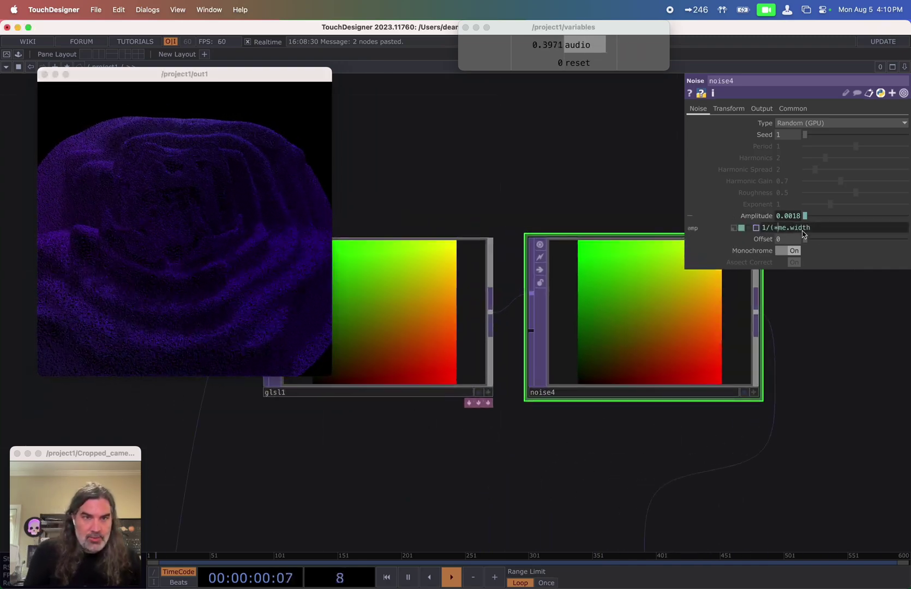
text(=)
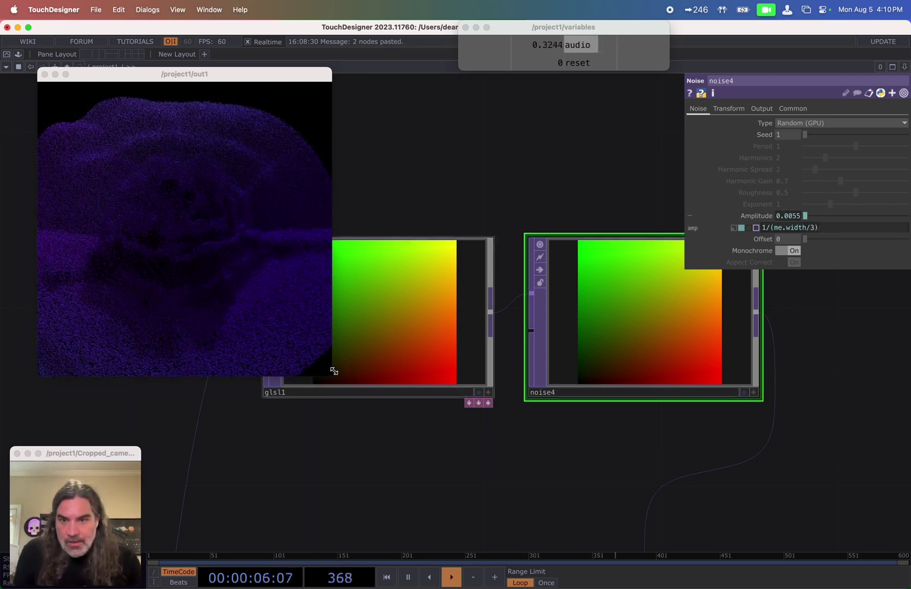
- Enlarge and reposition the out1 preview window, and set light1's Dimmer to 2
drag(330, 371, 529, 510)
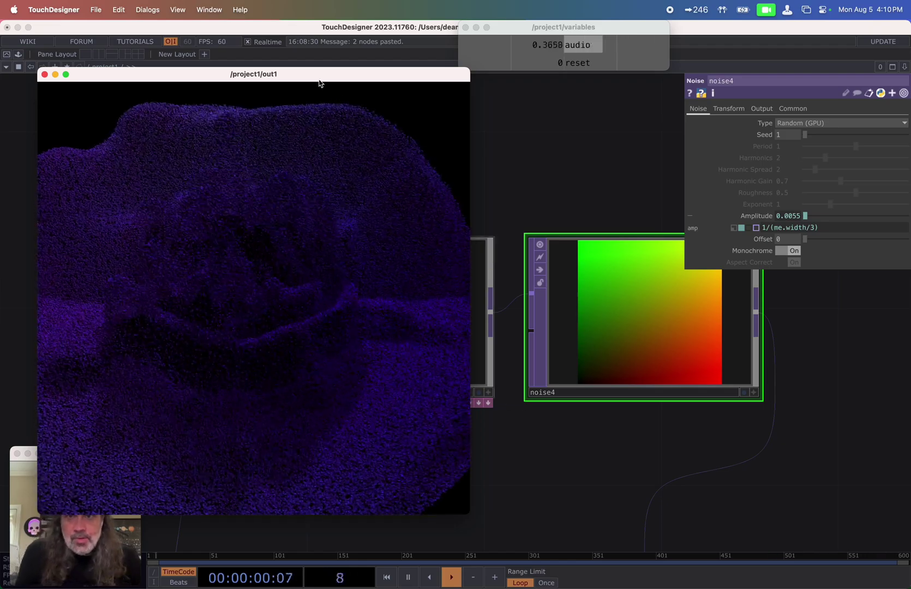
drag(319, 83, 290, 55)
scroll(620, 403, down, 5)
drag(740, 417, 661, 297)
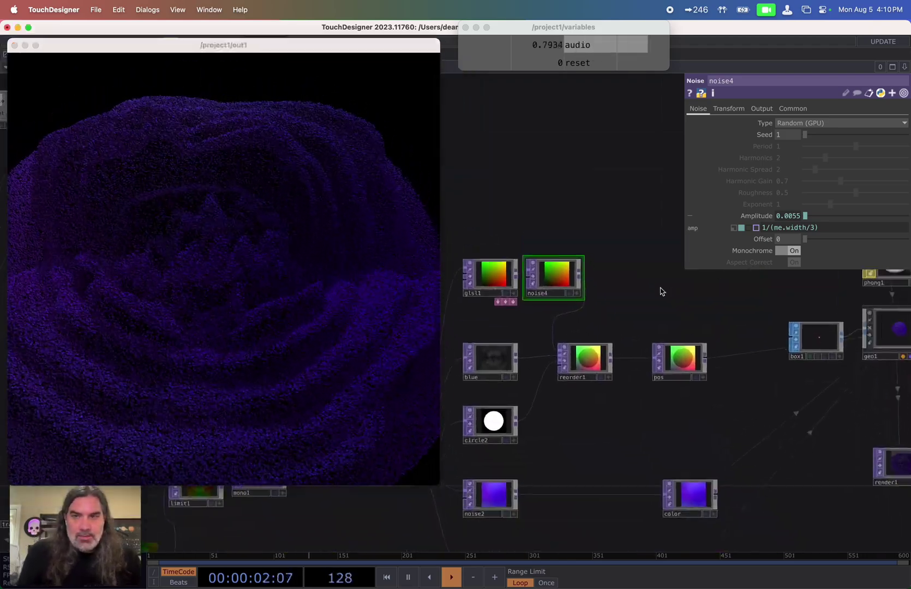
scroll(661, 296, down, 5)
drag(791, 404, 666, 393)
scroll(665, 425, up, 4)
scroll(665, 392, up, 6)
click(610, 311)
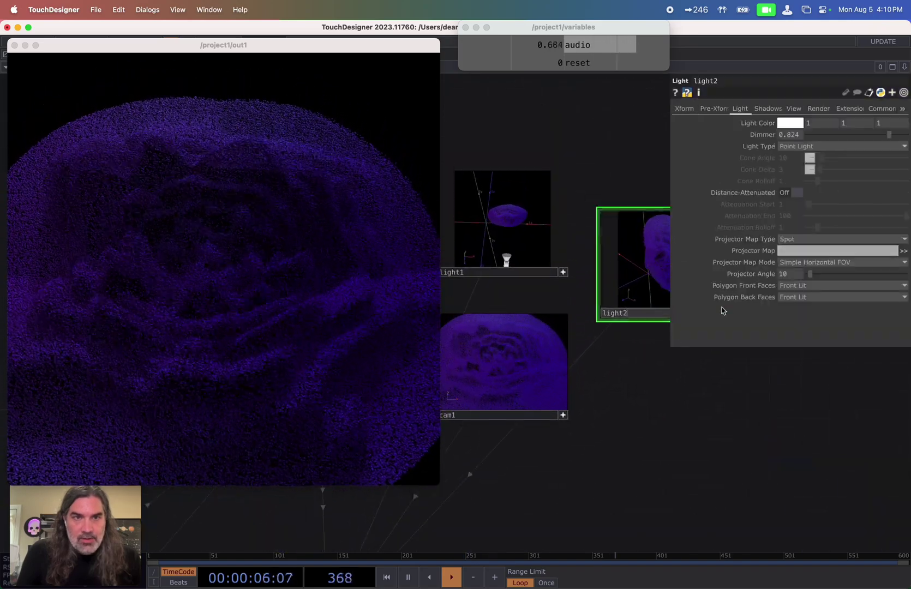
click(530, 275)
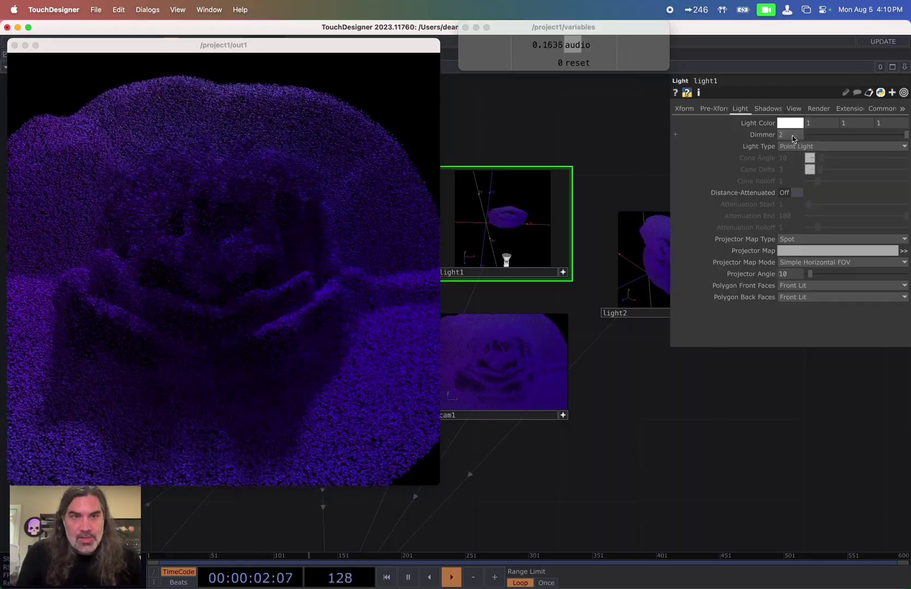
- Add a Circle TOP branching off render1's output and place it below the main connection to out1
scroll(689, 427, down, 5)
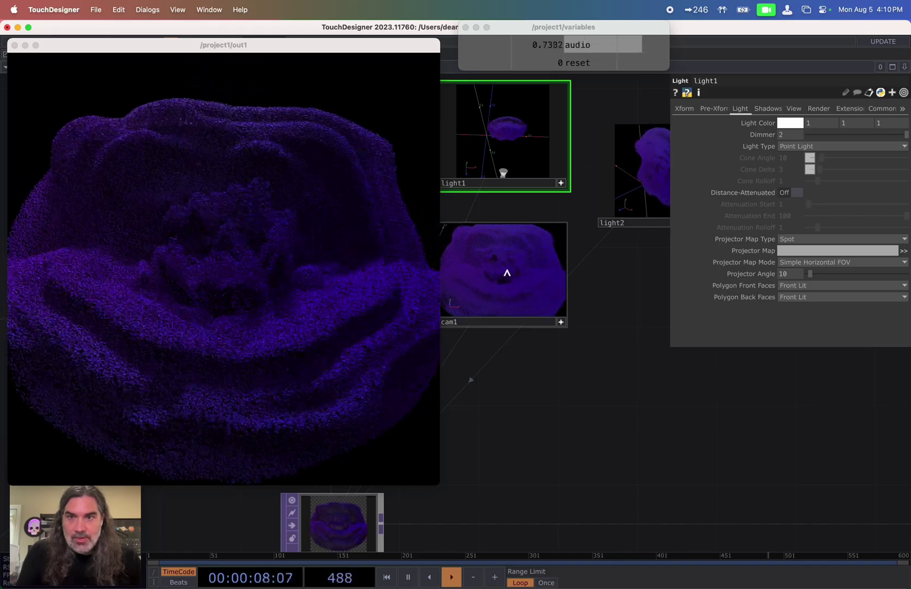
drag(575, 389, 561, 378)
scroll(560, 386, down, 3)
drag(530, 412, 659, 405)
drag(621, 459, 525, 396)
scroll(525, 396, down, 3)
drag(800, 414, 687, 439)
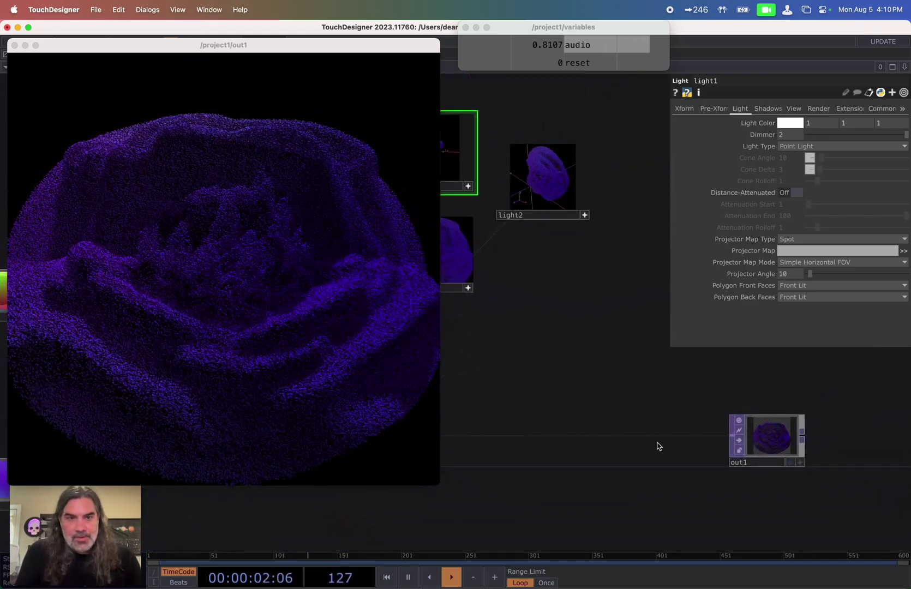
scroll(687, 442, left, 6)
scroll(690, 439, up, 1)
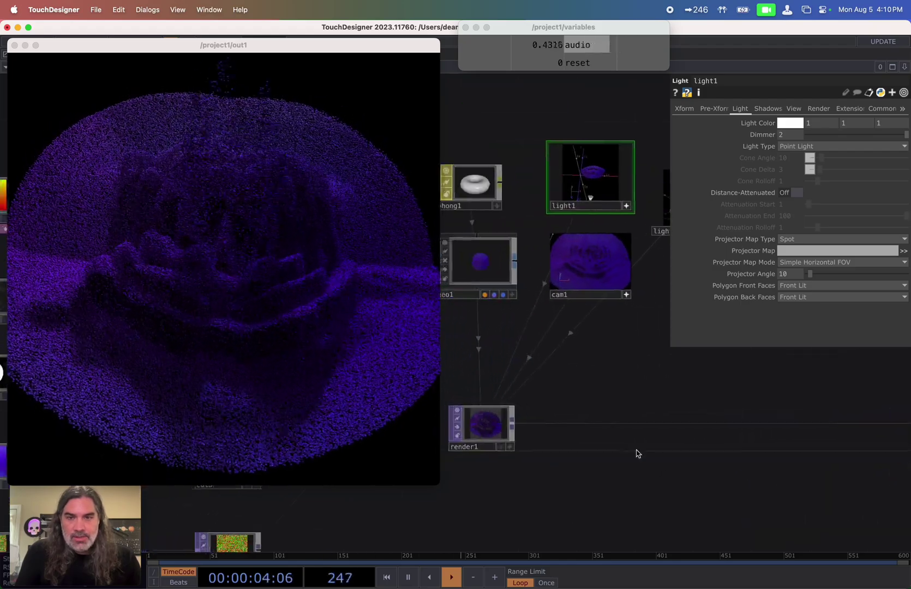
scroll(638, 453, left, 2)
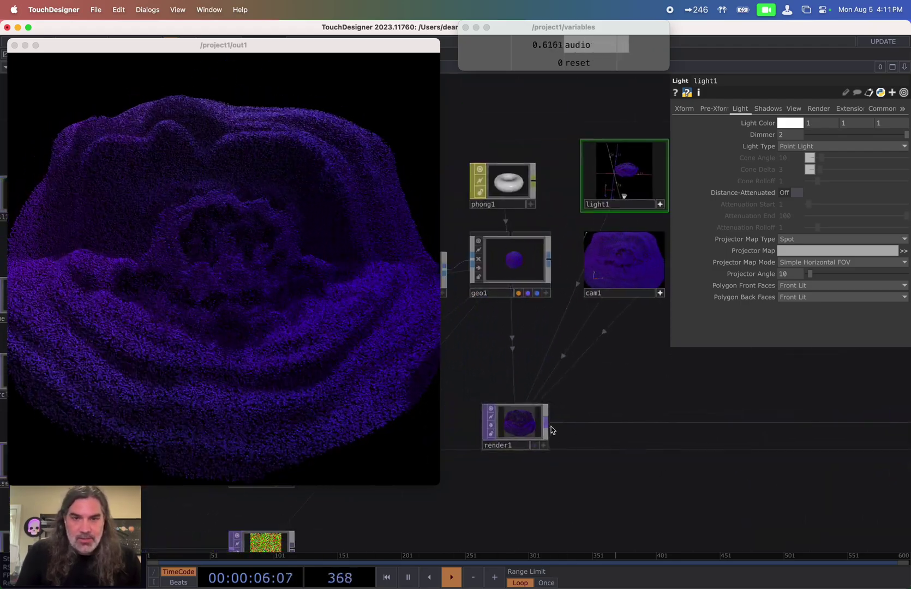
click(600, 468)
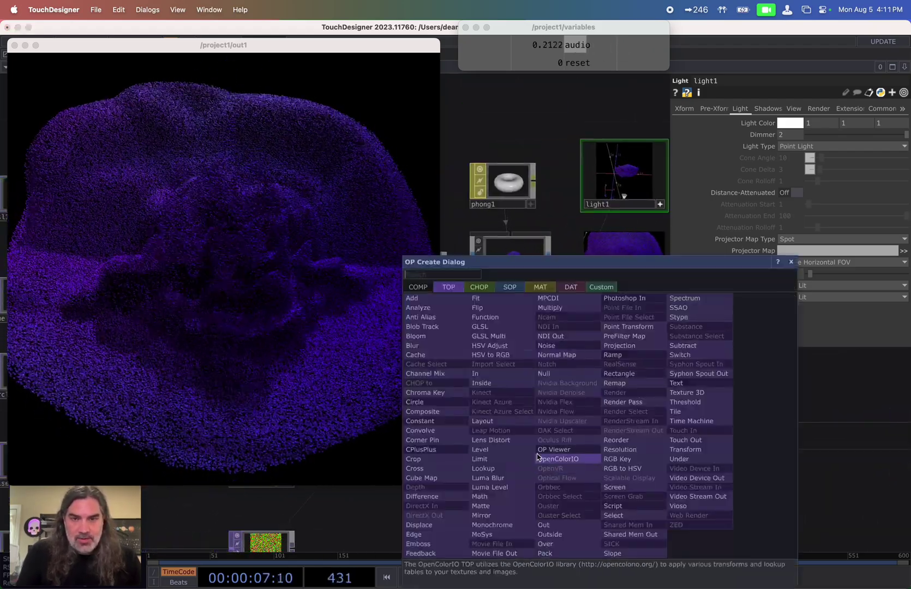
click(432, 402)
click(637, 482)
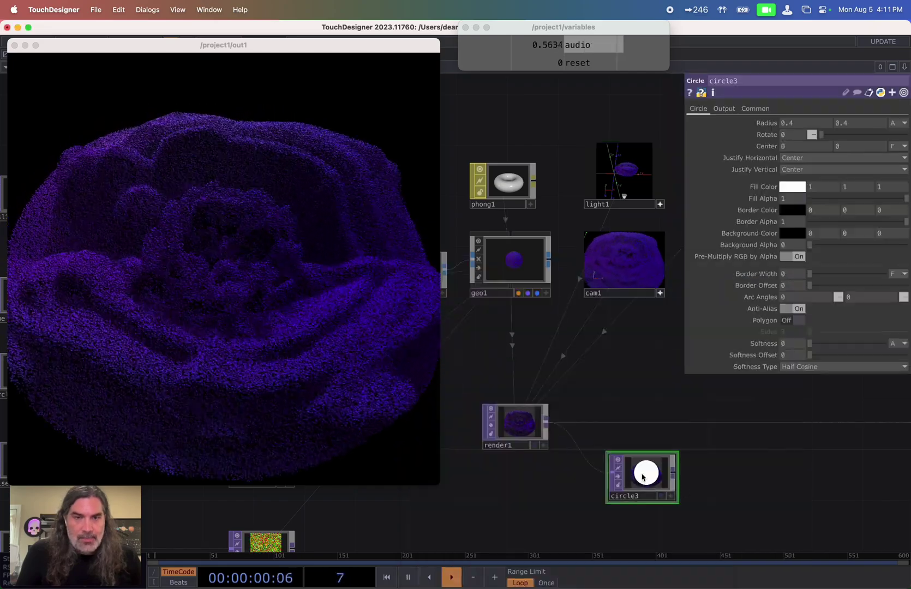
- Set circle3's Background Alpha to 1 and its Fill Alpha to 0
scroll(660, 442, up, 3)
scroll(665, 437, up, 2)
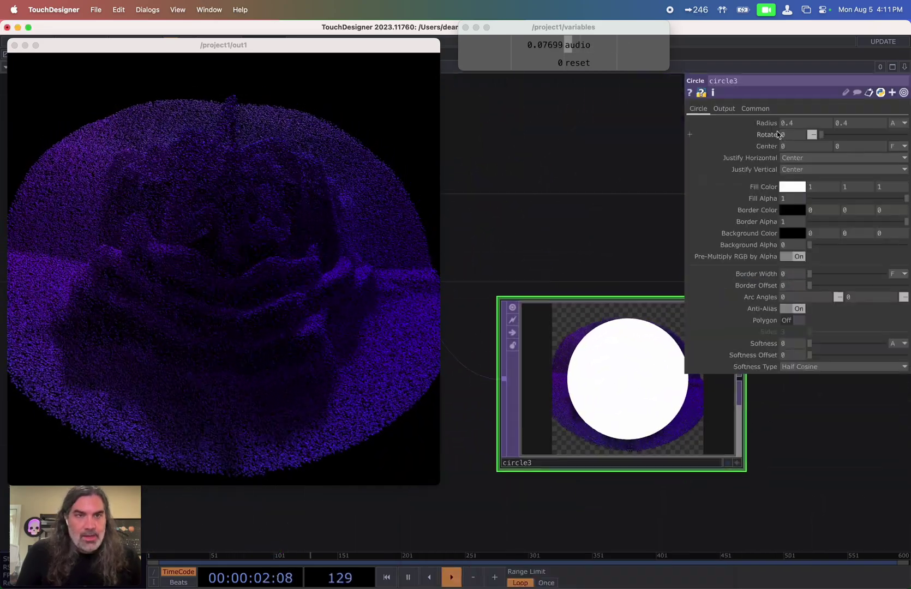
click(724, 108)
click(808, 135)
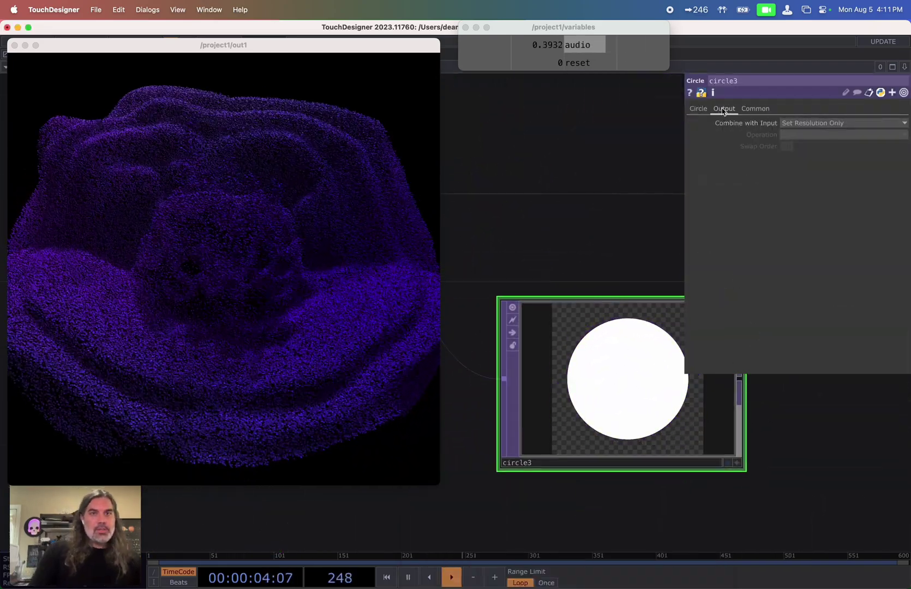
click(700, 108)
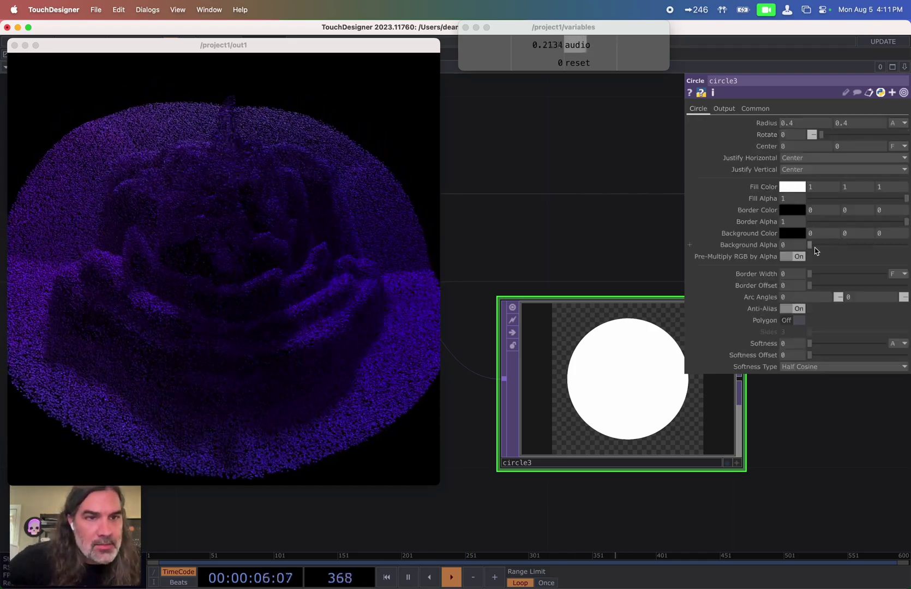
drag(816, 246, 908, 247)
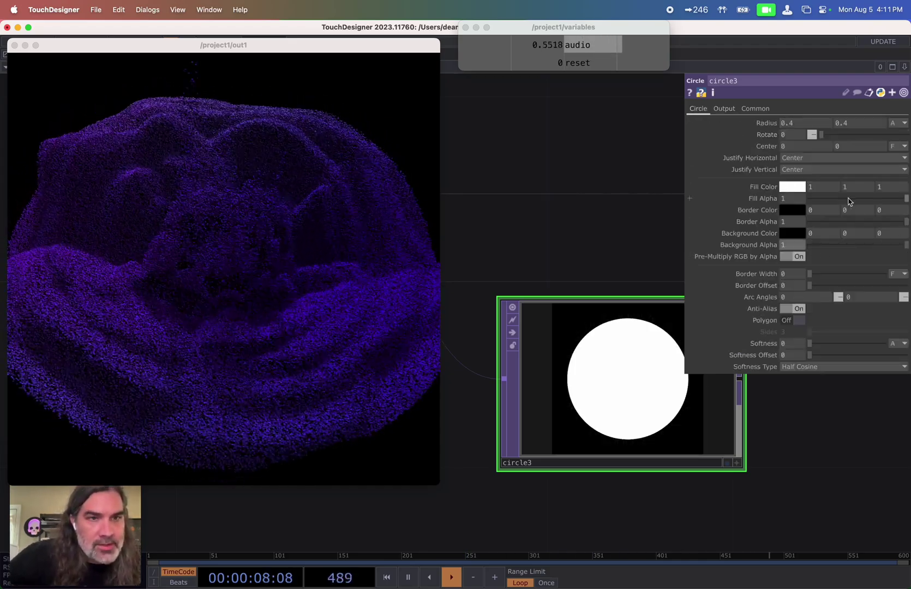
drag(852, 201, 758, 202)
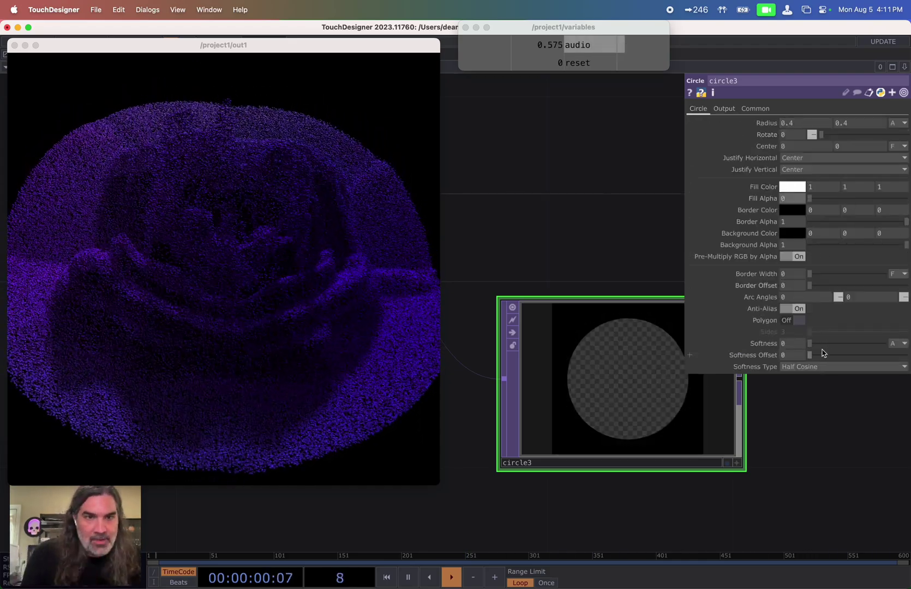
- Set circle3's Softness to 0.6 and both of its Radius values to 0.5
drag(819, 349, 903, 348)
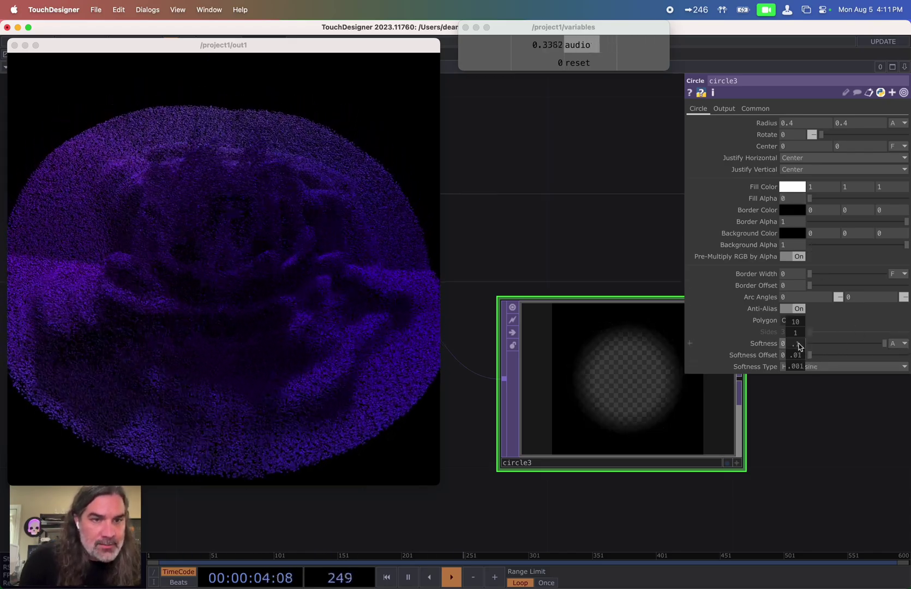
middle_drag(800, 340, 799, 324)
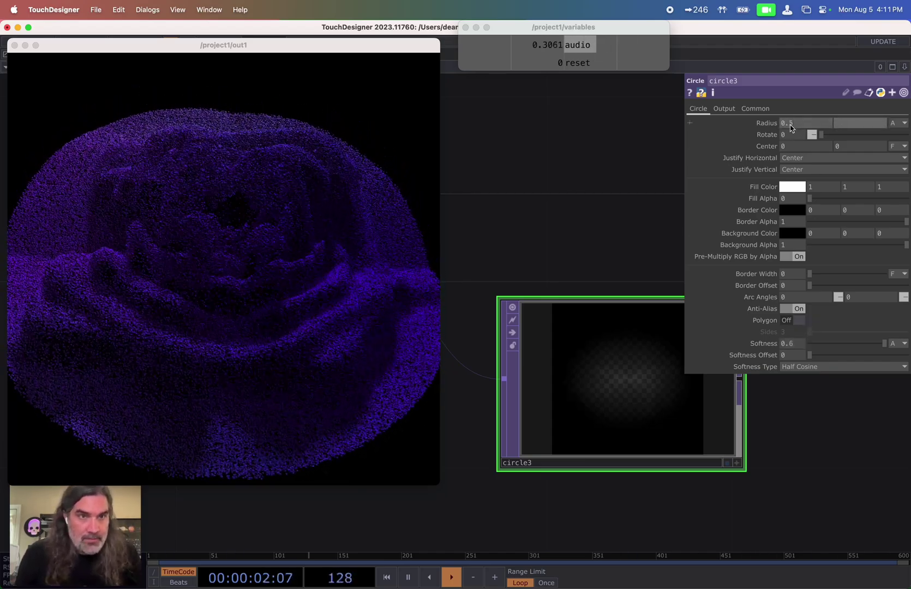
scroll(561, 289, down, 5)
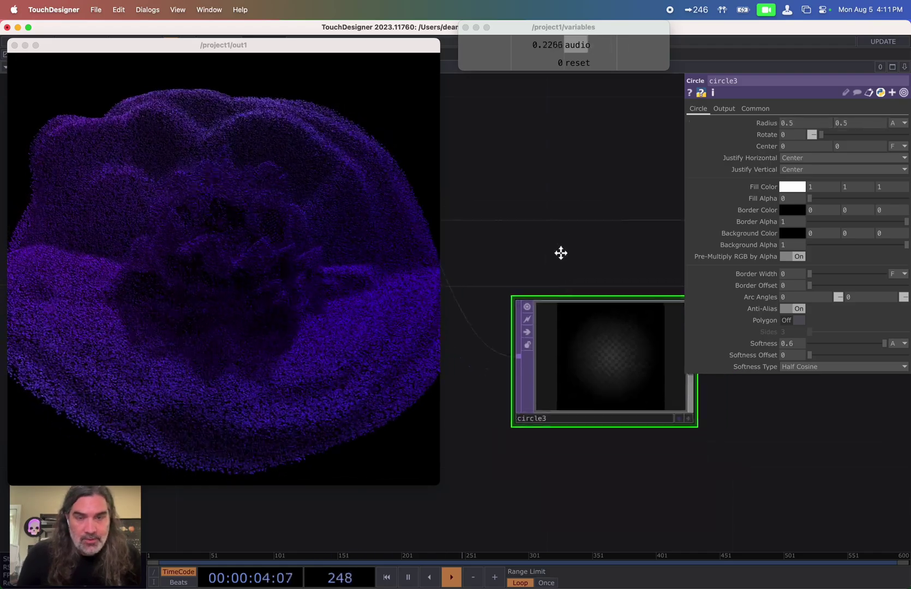
scroll(601, 370, up, 8)
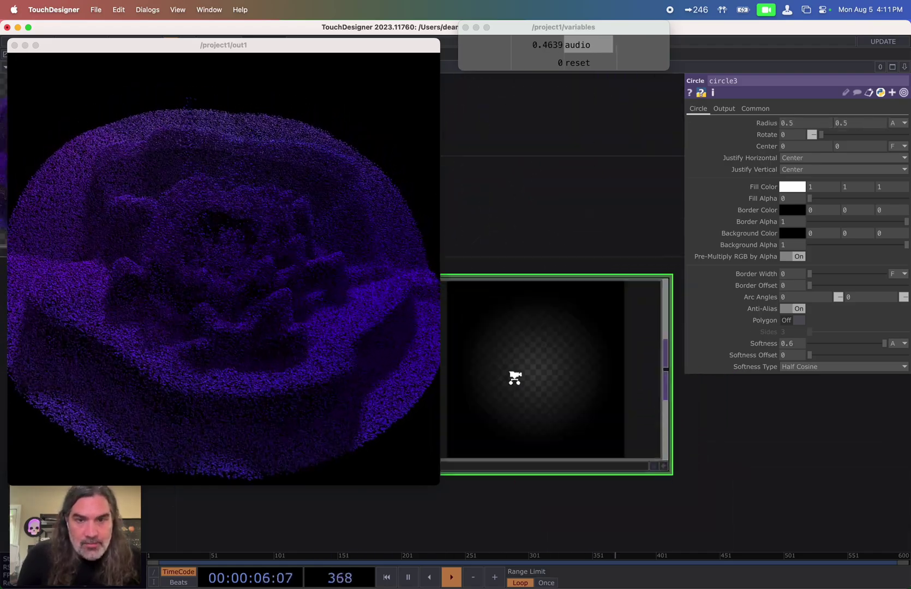
- Set circle3's Combine with Input to Composite and Set Resolution, and lower its Background Alpha to 0.614
click(724, 109)
click(800, 123)
click(825, 145)
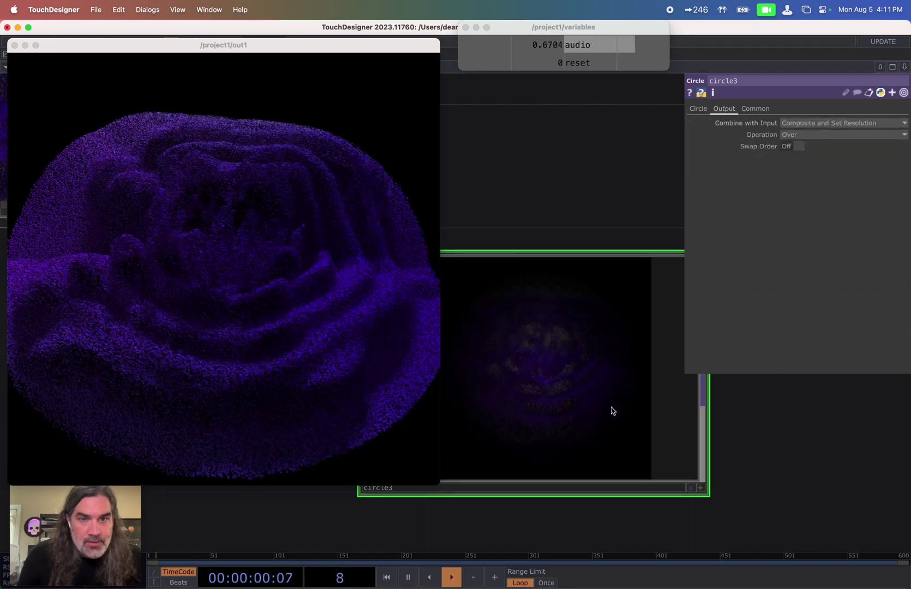
scroll(645, 301, down, 3)
click(699, 109)
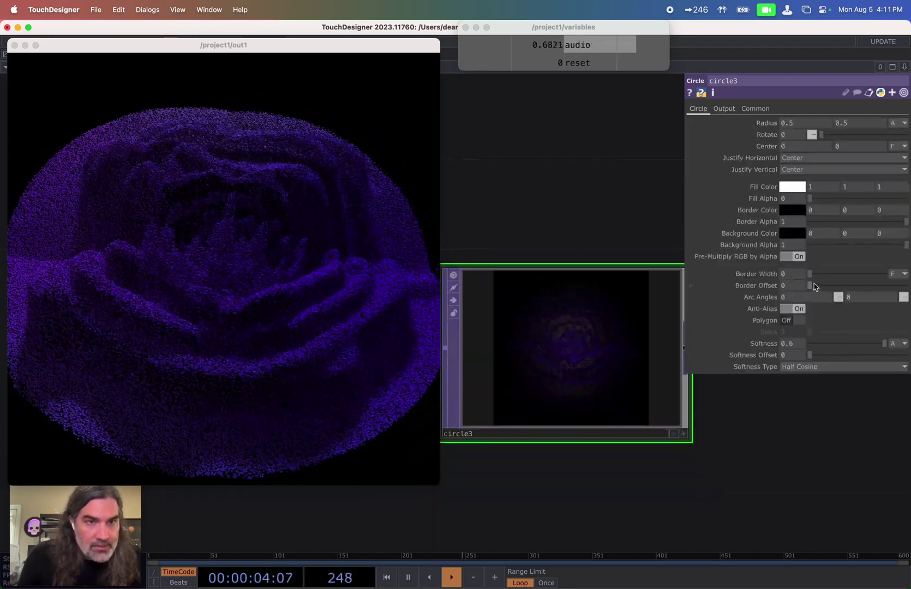
drag(901, 247, 876, 248)
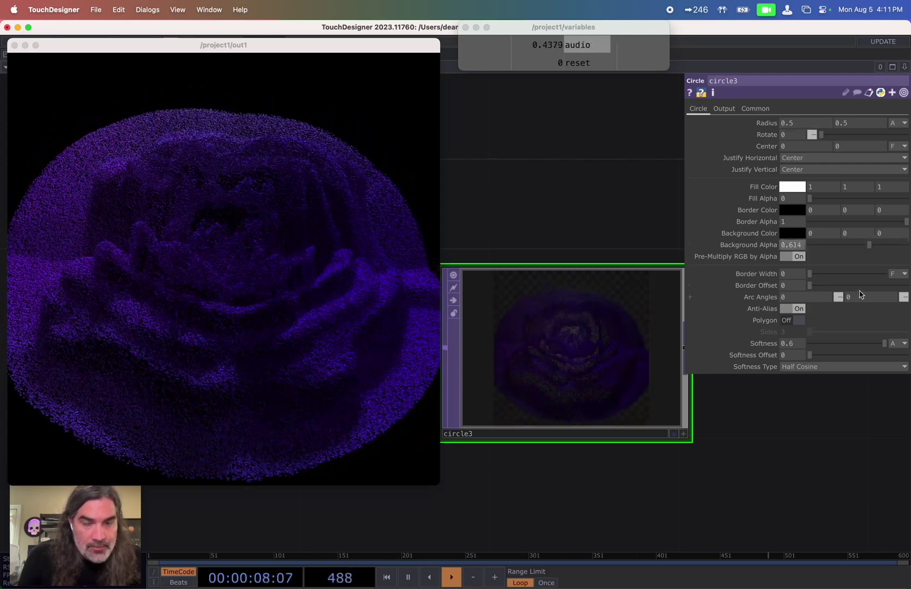
- Try routing render1 through circle3 into out1, then undo that connection
scroll(599, 353, down, 2)
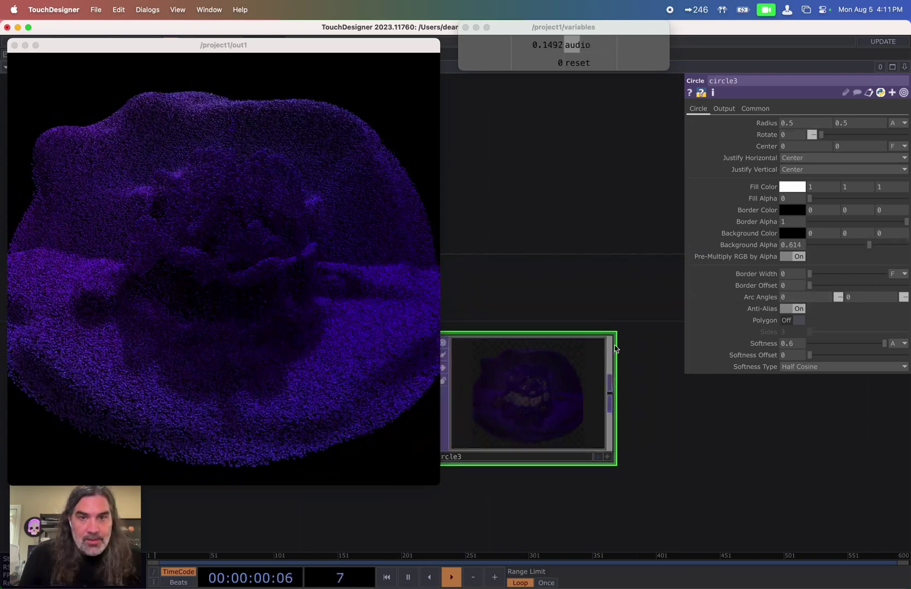
drag(568, 401, 567, 298)
scroll(592, 367, down, 2)
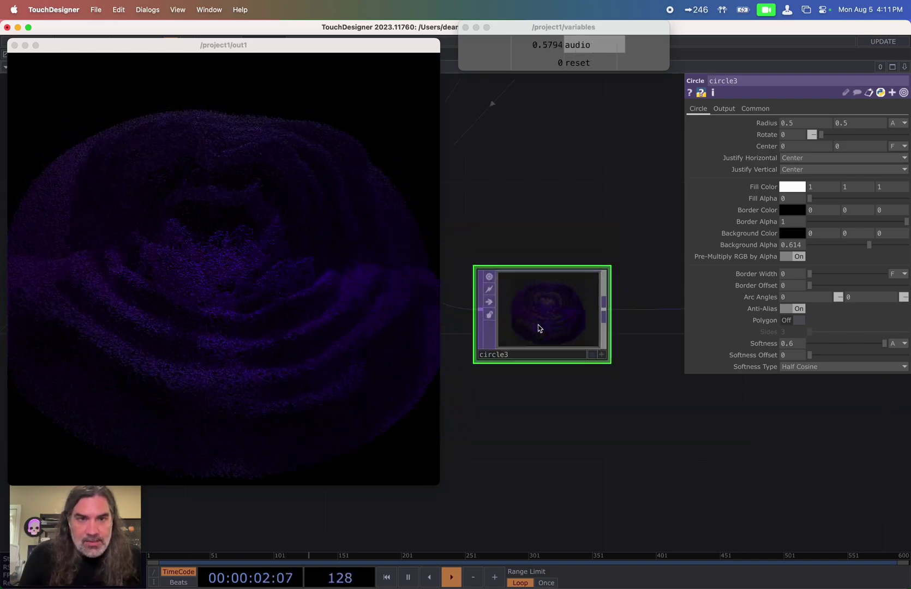
scroll(538, 325, up, 5)
scroll(545, 333, down, 5)
scroll(592, 365, up, 2)
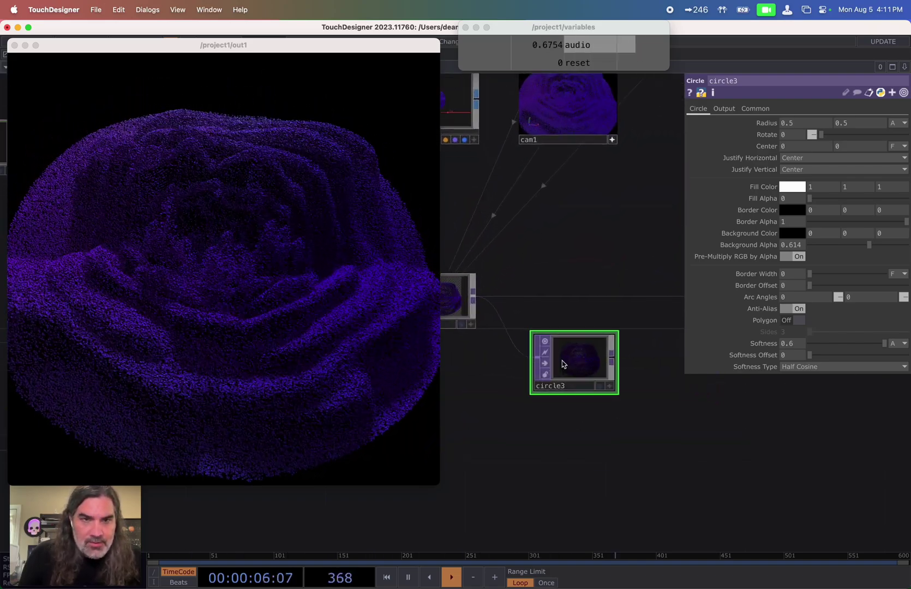
- Set circle3's Combine with Input to Set Resolution Only
click(725, 109)
click(786, 124)
click(796, 135)
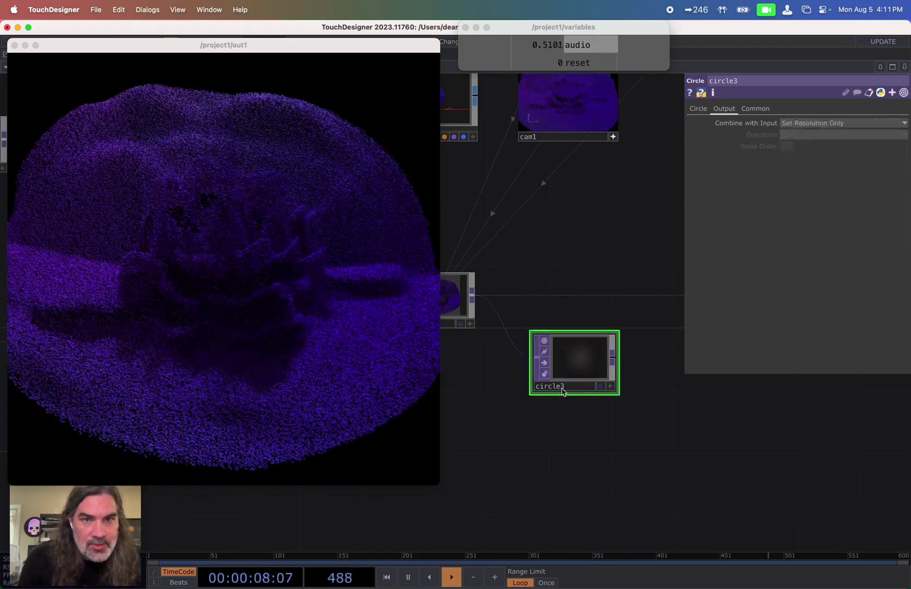
scroll(605, 362, up, 3)
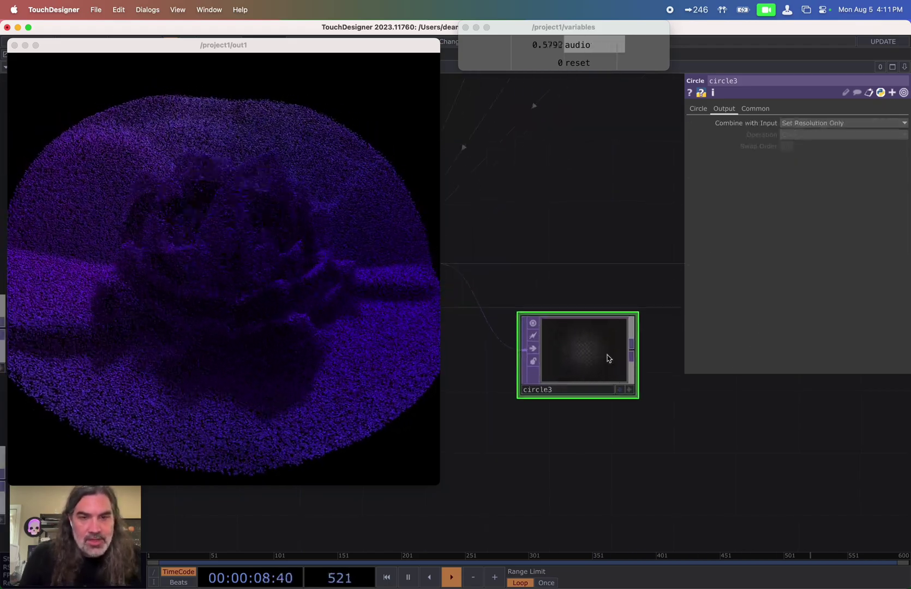
- Set circle3's Fill Alpha and Background Alpha to 1
click(697, 111)
drag(811, 199, 908, 201)
drag(708, 448, 602, 450)
drag(854, 249, 907, 247)
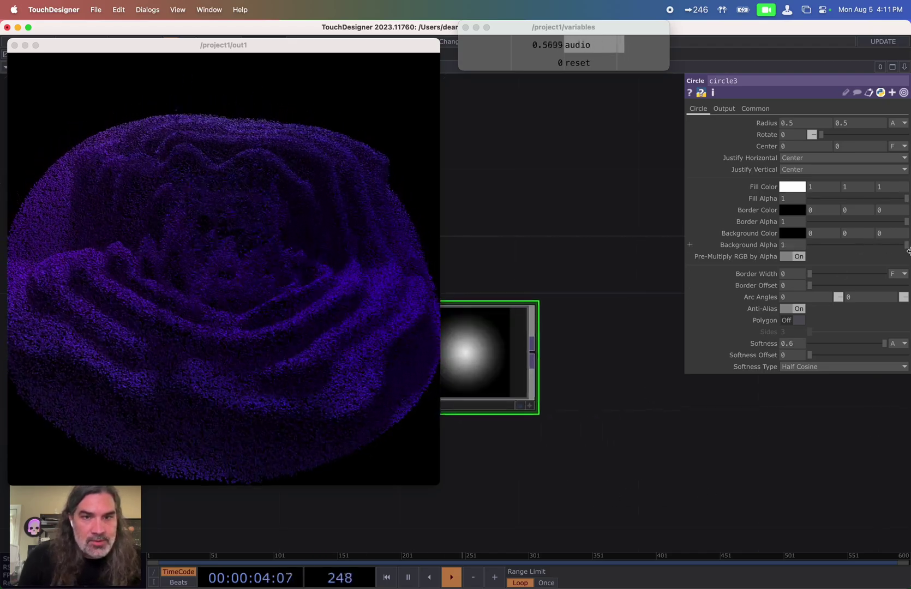
- Insert a Luma Blur TOP on the connection between render1 and out1
scroll(602, 480, down, 3)
right_click(637, 304)
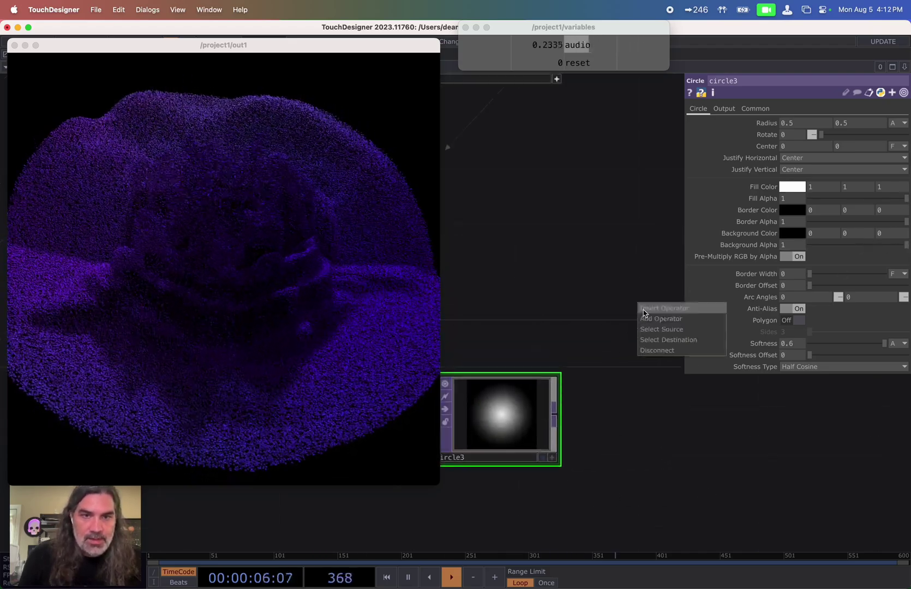
click(639, 309)
text(lu)
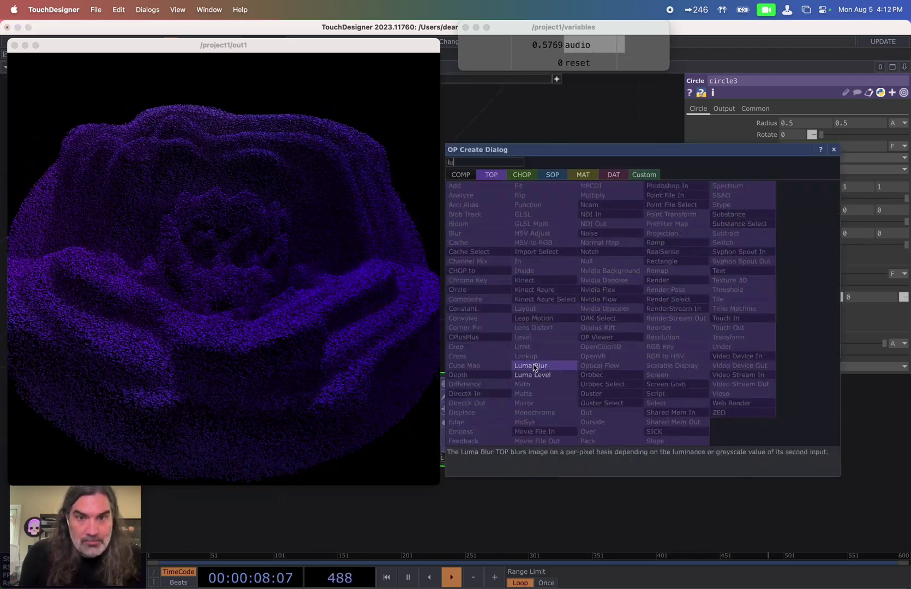
click(531, 366)
click(624, 301)
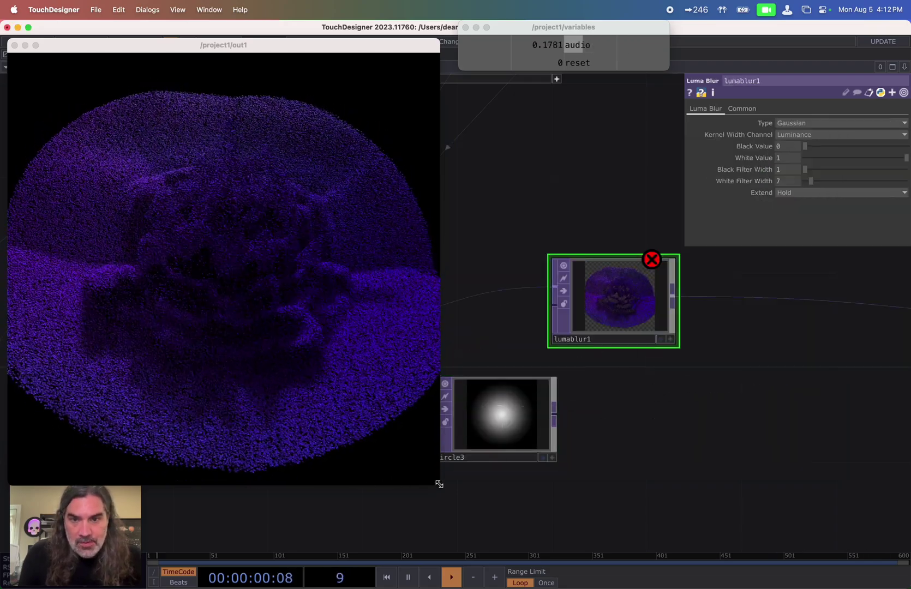
- Shrink the out1 preview window and connect circle3 to lumablur1's second input
drag(438, 485, 285, 347)
drag(421, 470, 441, 523)
drag(655, 340, 726, 364)
drag(629, 392, 642, 383)
drag(654, 456, 612, 405)
- Set lumablur1's Black Filter Width to 14 and its White Filter Width to 1
scroll(610, 405, up, 3)
drag(492, 417, 525, 377)
scroll(674, 313, up, 8)
drag(806, 169, 821, 171)
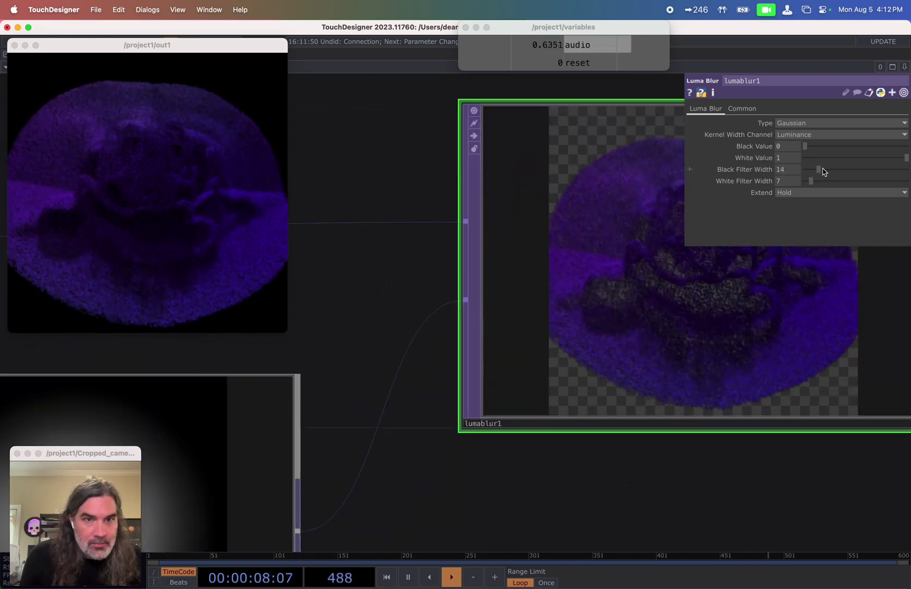
drag(661, 470, 534, 507)
scroll(548, 323, up, 8)
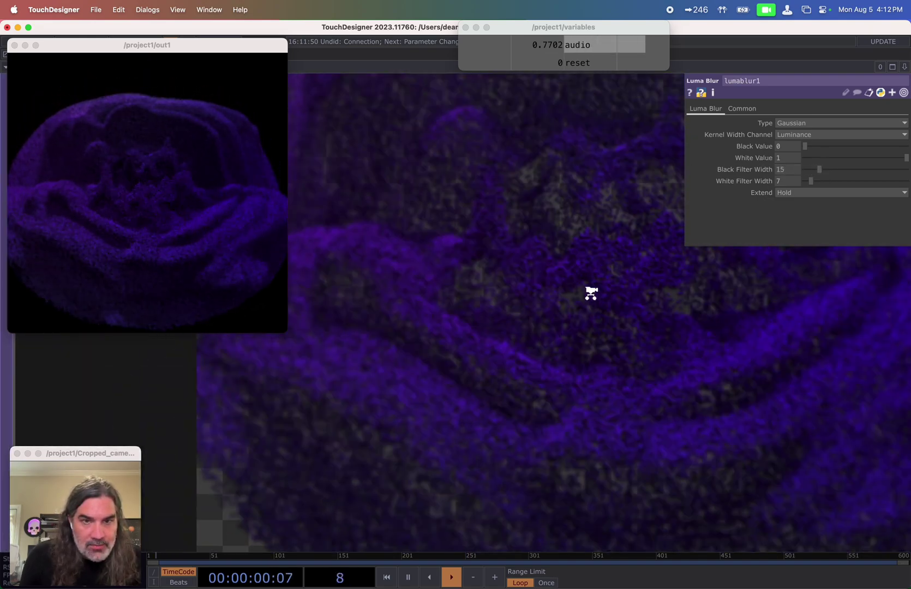
mouse_move(810, 181)
mouse_down()
mouse_move(799, 181)
mouse_move(819, 169)
mouse_up()
scroll(607, 285, down, 3)
scroll(637, 346, down, 5)
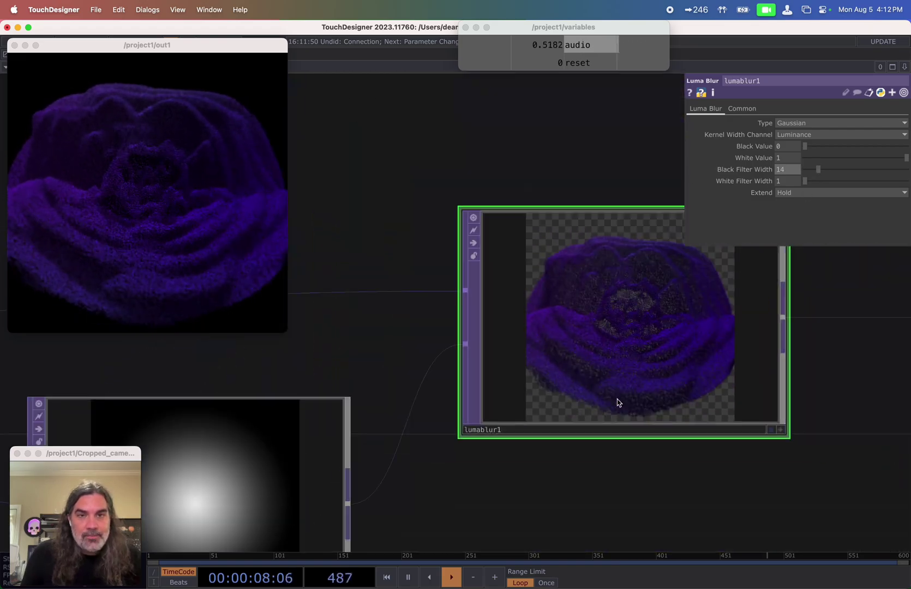
- Move circle3 and lumablur1 closer to out1 to make room after render1
scroll(406, 471, down, 5)
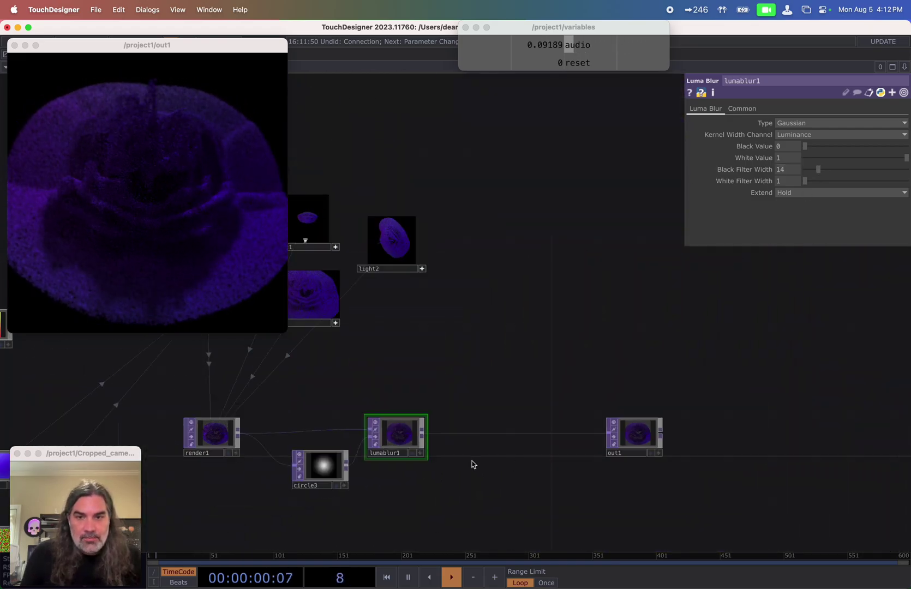
right_click(469, 439)
scroll(458, 436, up, 3)
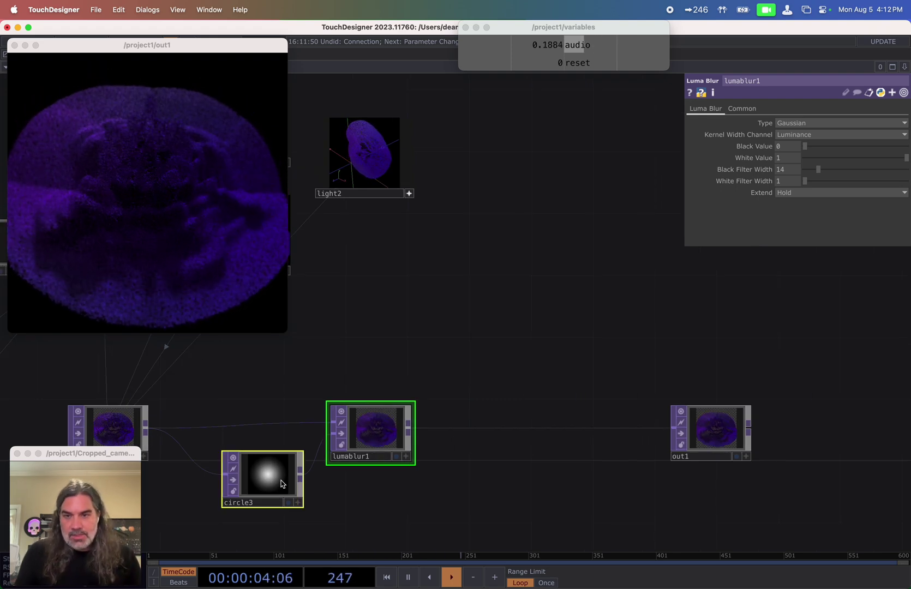
drag(290, 481, 476, 480)
- Try inserting a Null TOP on the connection between render1 and lumablur1, then delete it
right_click(255, 429)
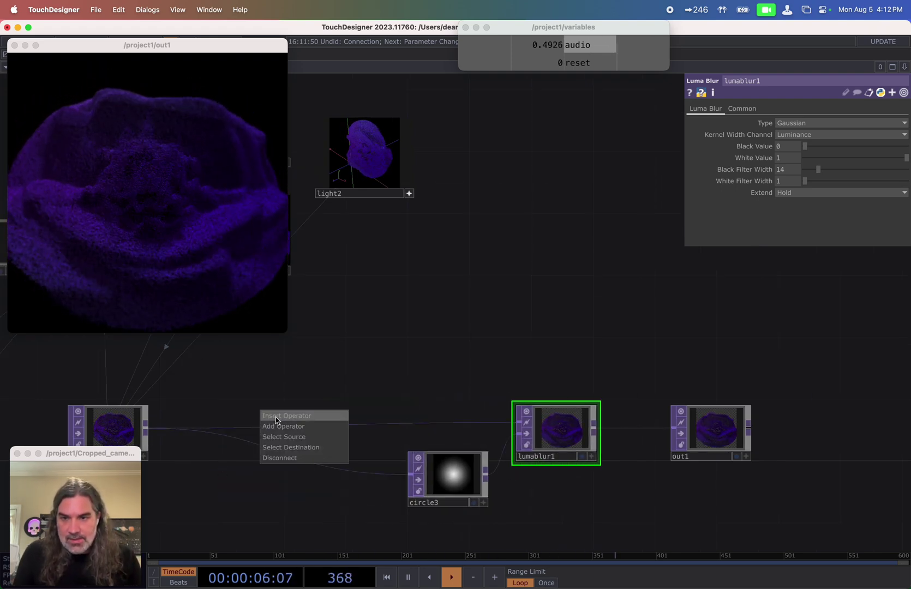
click(276, 417)
text(nu)
click(227, 371)
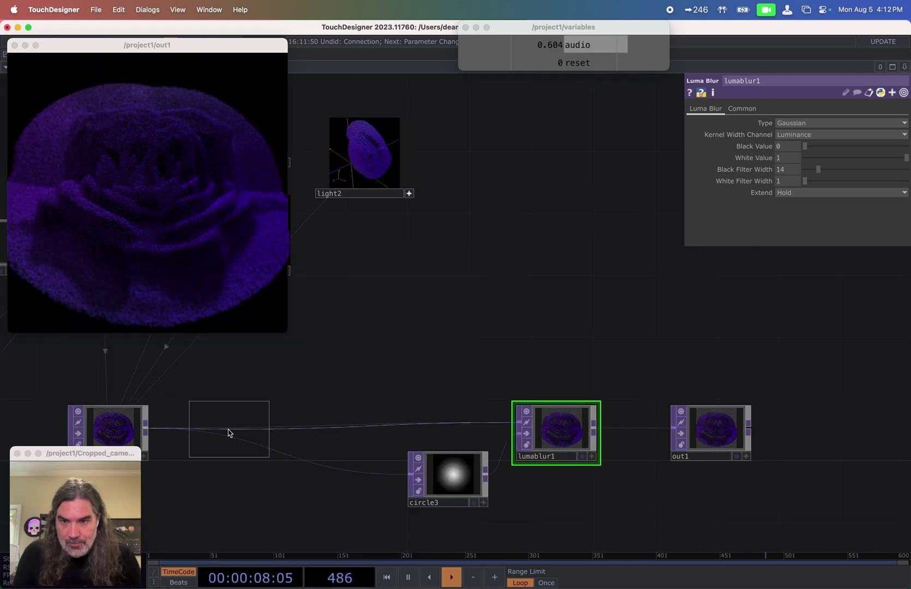
click(231, 434)
key(Delete)
- Move circle3 lower and insert a Bloom TOP on the connection between render1 and lumablur1
drag(442, 486, 426, 533)
drag(385, 471, 433, 490)
right_click(317, 446)
click(333, 437)
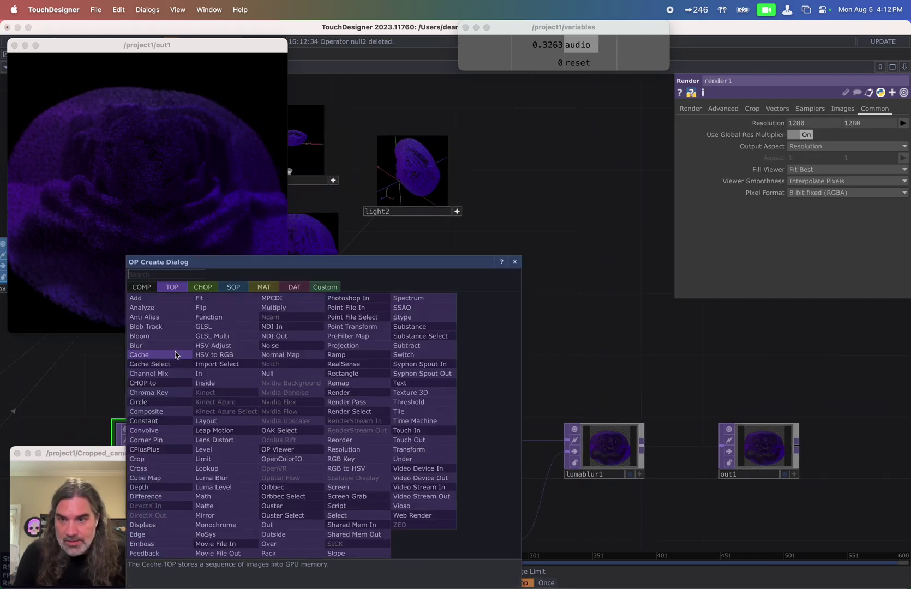
click(158, 342)
click(352, 449)
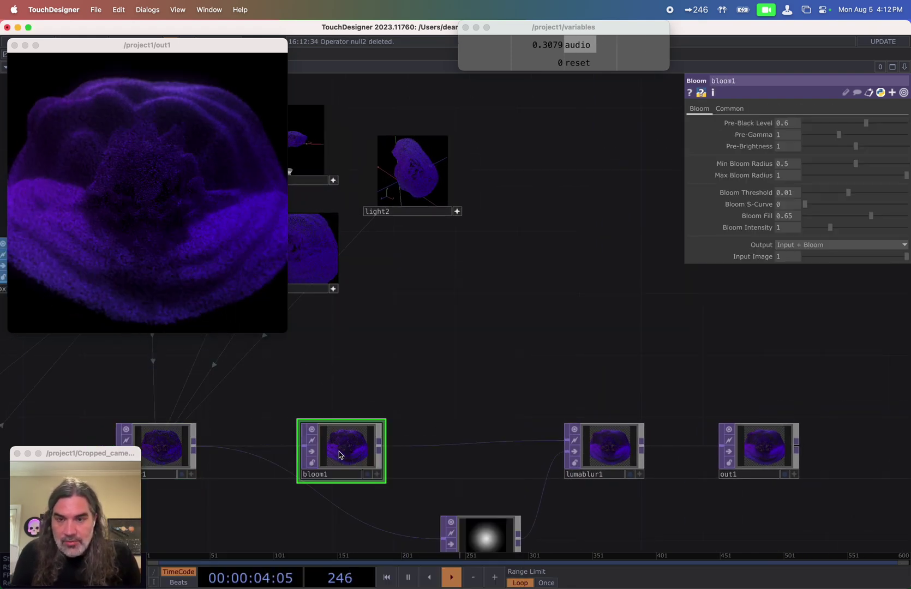
- Set bloom1's Min Bloom Radius to 0.415, Max Bloom Radius to 0.793 and Bloom Intensity to 0.96
scroll(376, 473, up, 3)
scroll(377, 473, up, 3)
drag(647, 309, 708, 256)
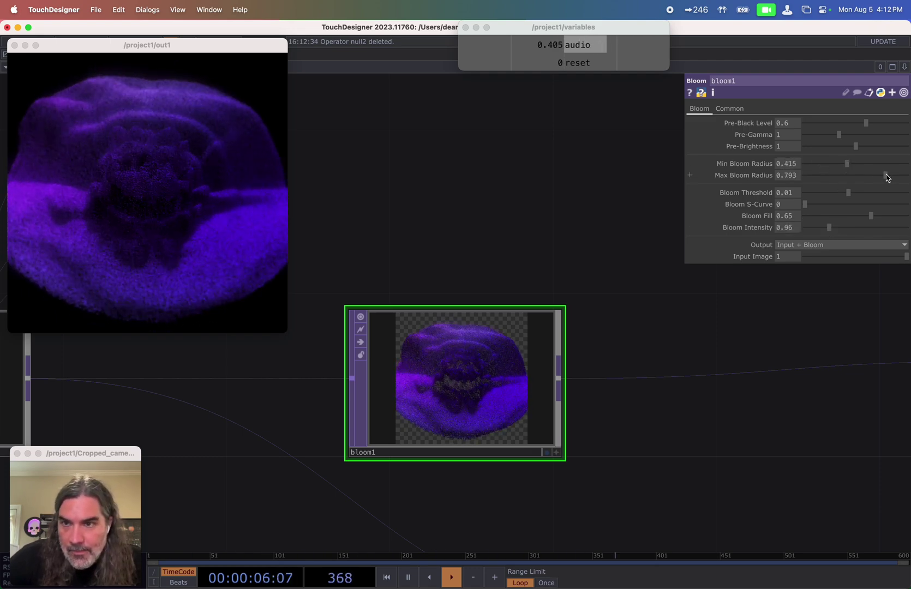
- Change the colour noise by setting noise2's Seed to 3524
drag(658, 251, 618, 223)
drag(623, 385, 500, 333)
scroll(561, 371, down, 3)
scroll(560, 371, down, 1)
drag(560, 357, 491, 372)
scroll(494, 368, down, 3)
drag(521, 312, 625, 401)
scroll(572, 356, down, 10)
scroll(572, 352, up, 5)
scroll(571, 352, up, 3)
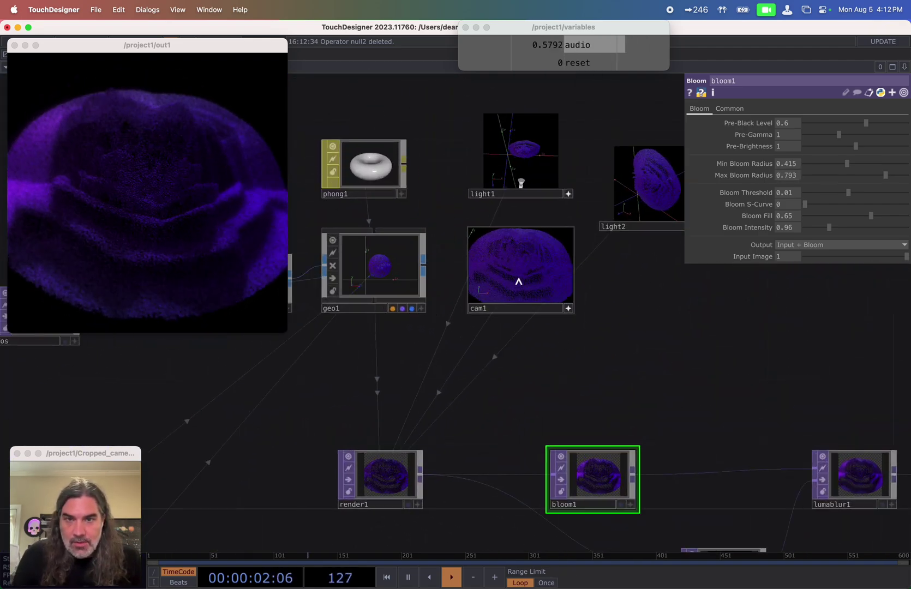
scroll(589, 333, down, 2)
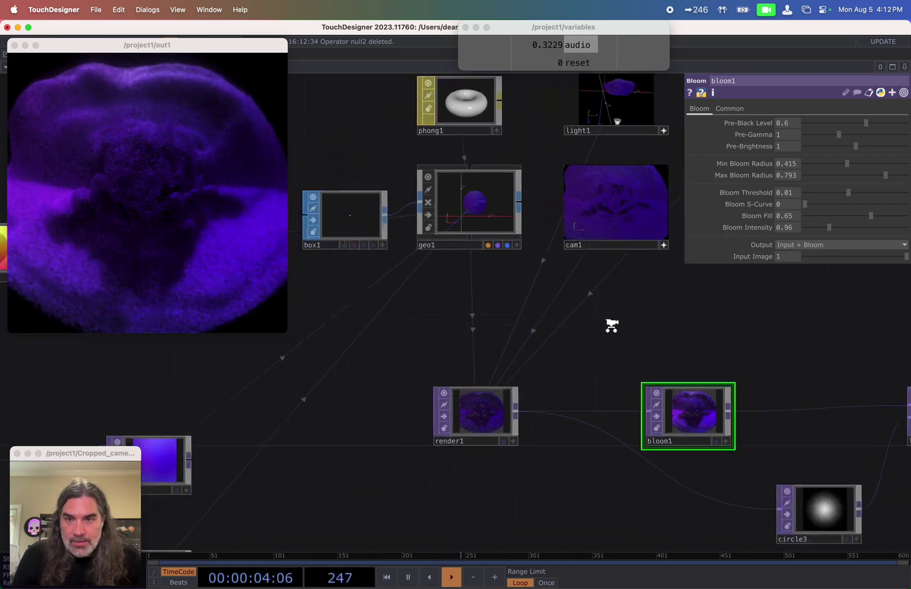
scroll(452, 446, down, 3)
scroll(235, 355, up, 5)
click(235, 356)
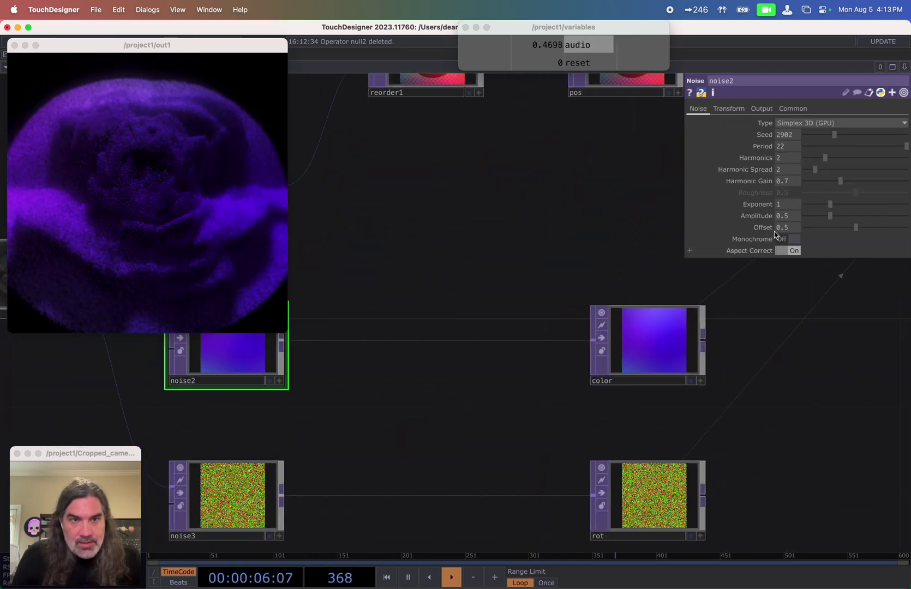
drag(830, 135, 842, 137)
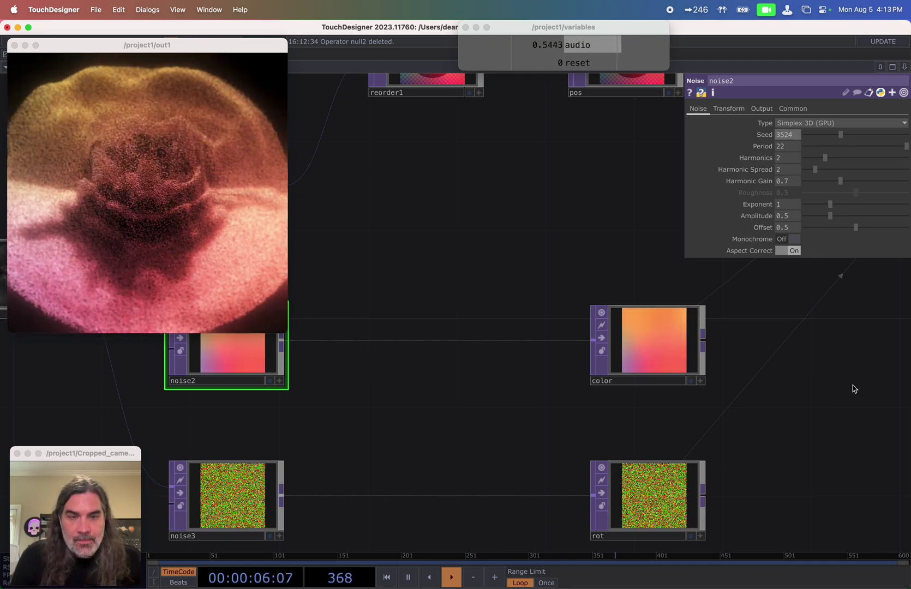
- Enlarge the blur mask by setting circle3's Radius to 0.67 in both directions
scroll(499, 330, down, 4)
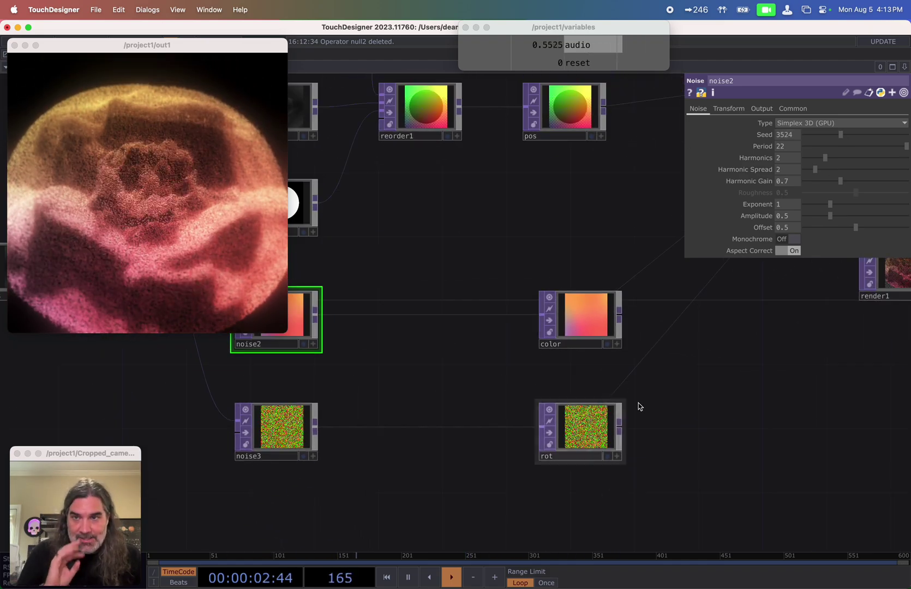
drag(624, 402, 393, 409)
scroll(641, 433, down, 5)
drag(641, 434, 494, 407)
scroll(494, 407, down, 5)
scroll(626, 401, up, 8)
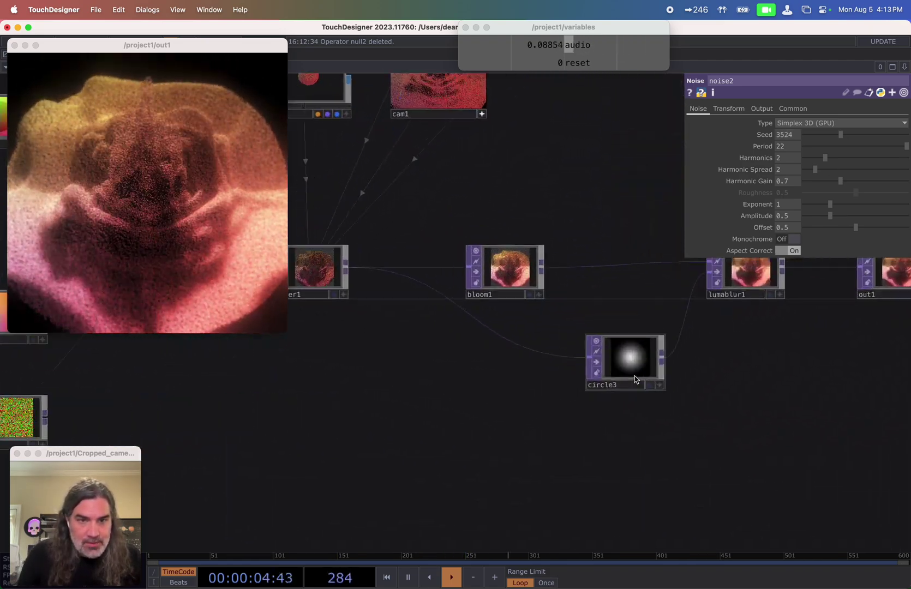
scroll(635, 379, up, 1)
click(635, 378)
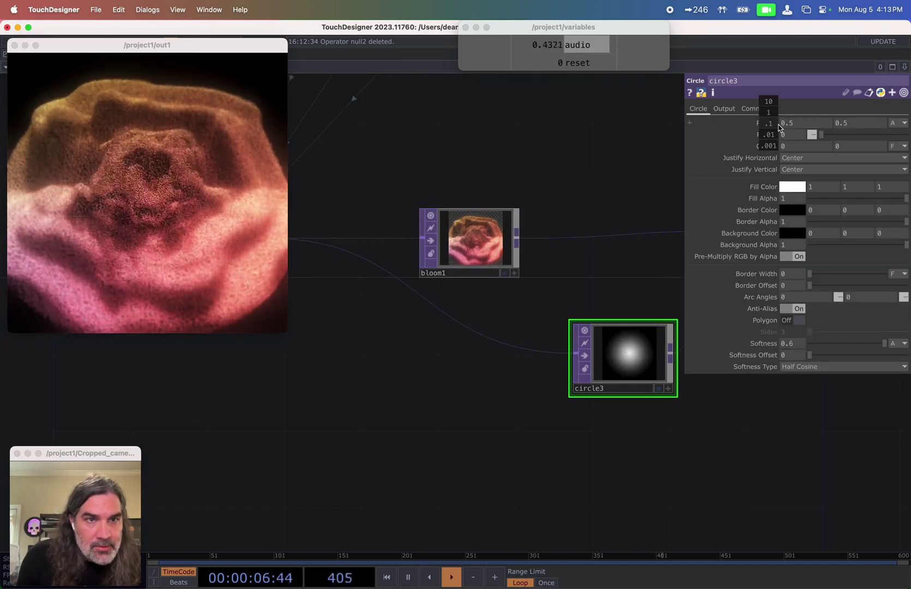
middle_drag(779, 130, 770, 107)
- Enlarge the out1 preview window and reposition it to examine the bloomed and blurred render
scroll(425, 437, down, 10)
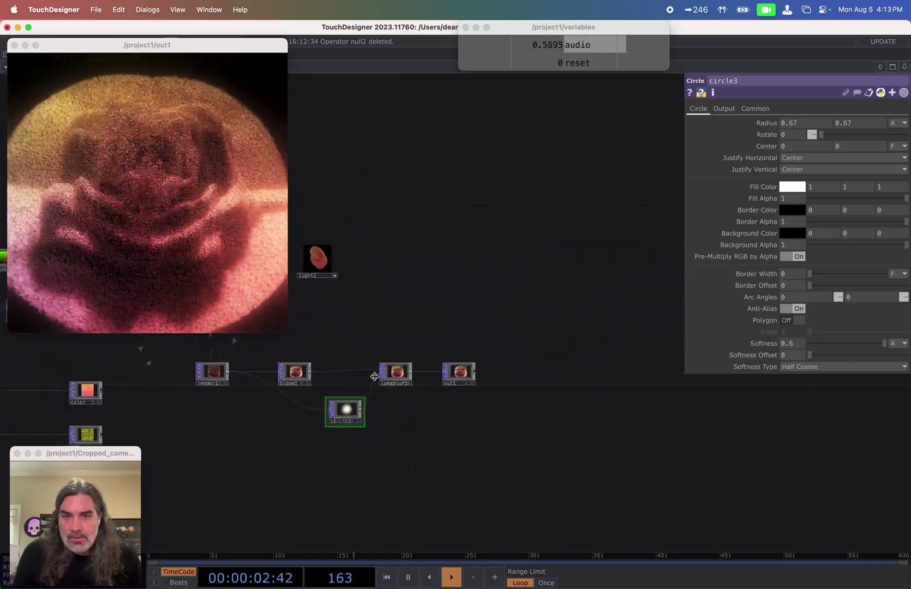
drag(287, 335, 470, 455)
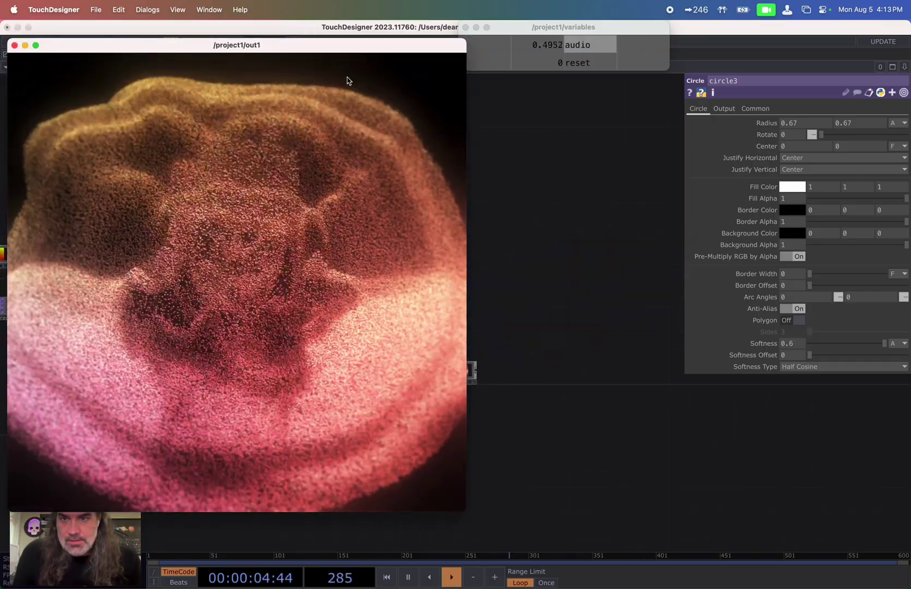
drag(274, 43, 492, 64)
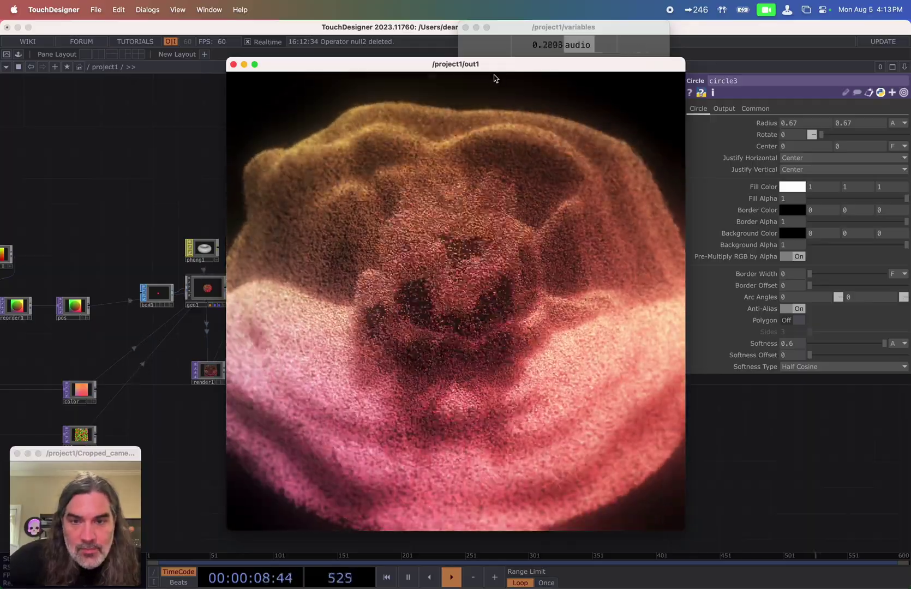
drag(480, 67, 252, 58)
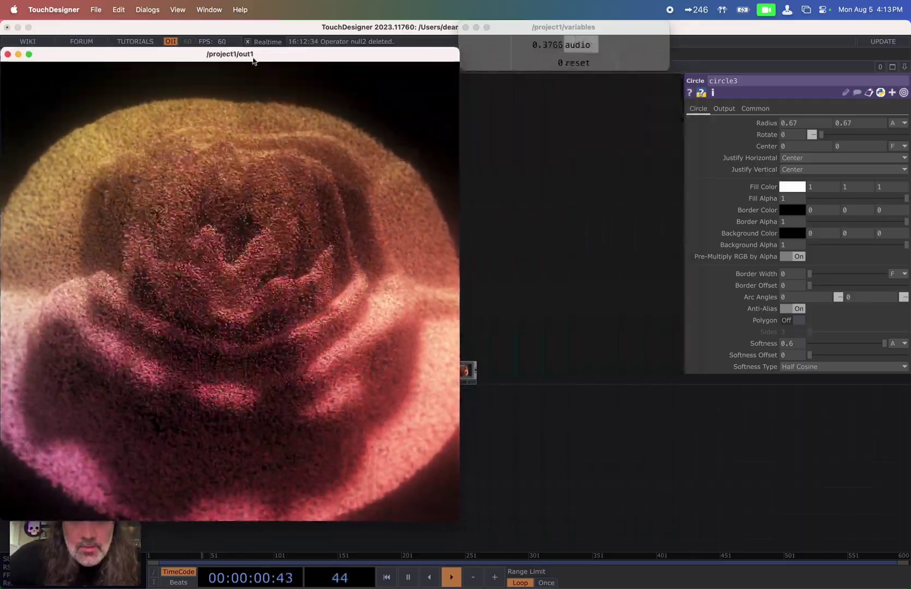
- Shrink the out1 preview window again to uncover the network around the lights and geometry
drag(617, 403, 740, 415)
scroll(639, 349, up, 5)
drag(611, 366, 606, 132)
scroll(614, 305, up, 5)
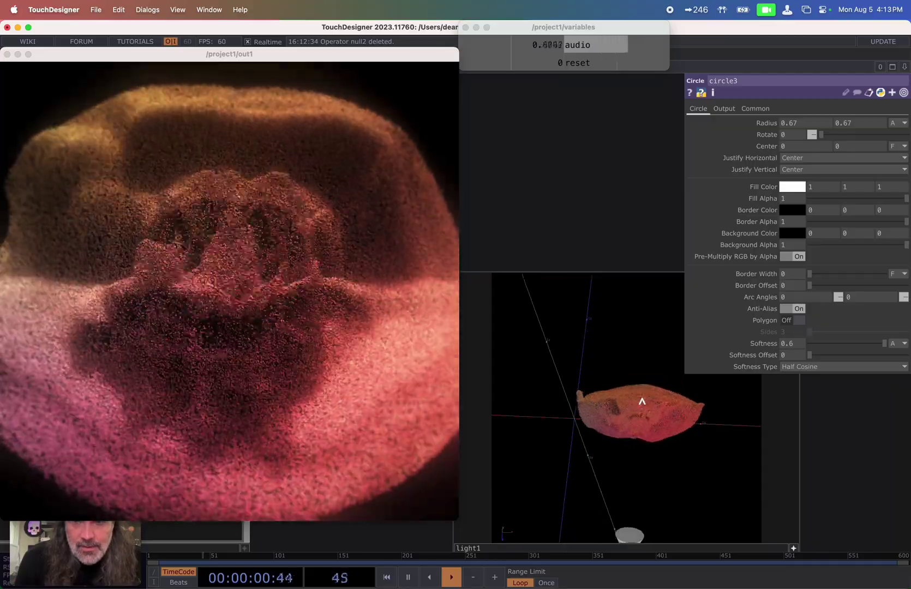
scroll(600, 198, down, 4)
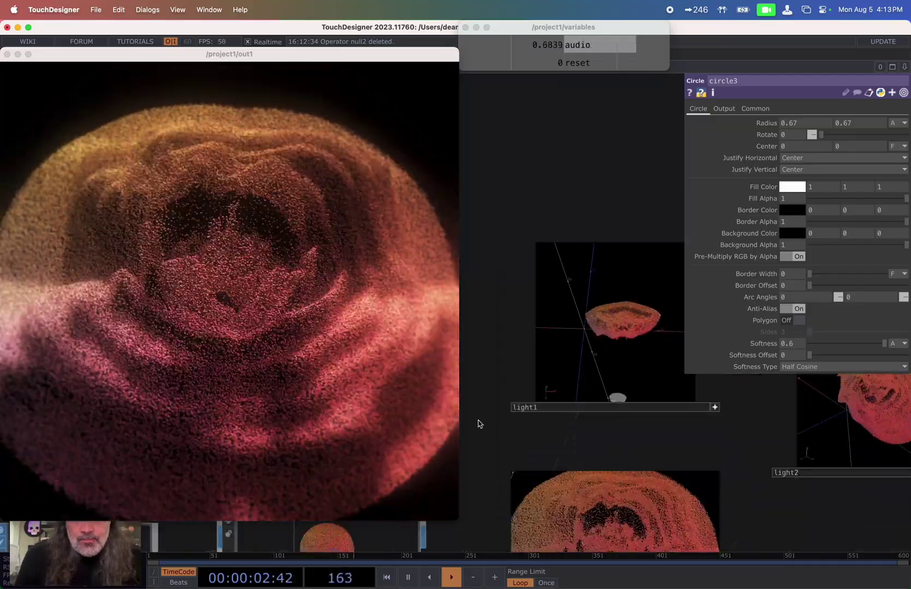
drag(458, 514, 243, 304)
key(h)
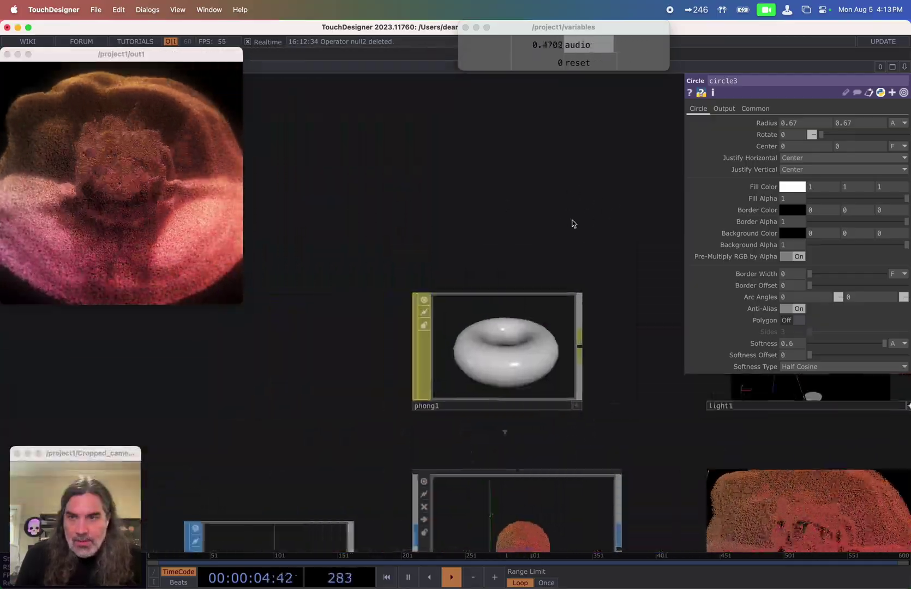
- Set the Scale of transform2 in the feedback loop to 1.01 by 1.01
drag(312, 422, 589, 381)
drag(428, 482, 582, 458)
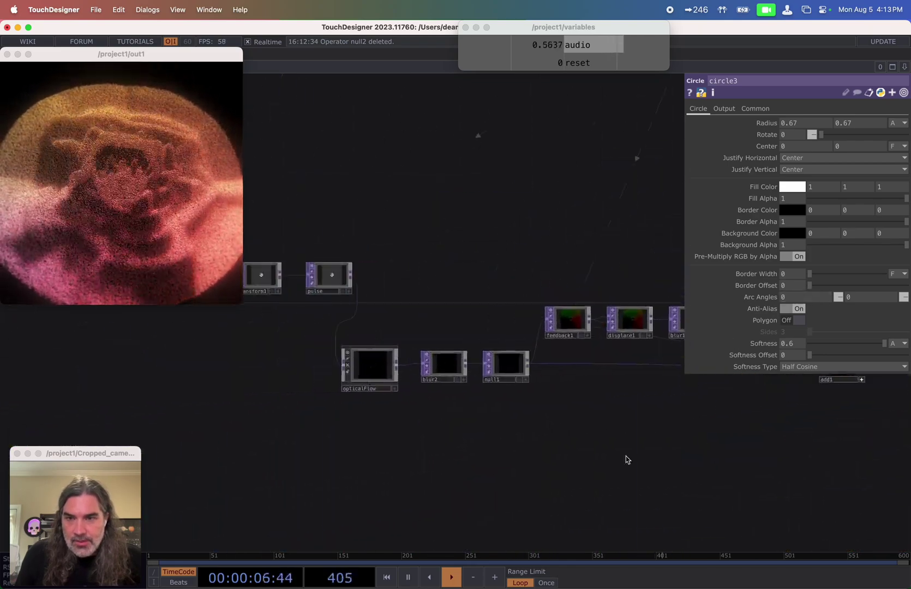
scroll(574, 421, up, 10)
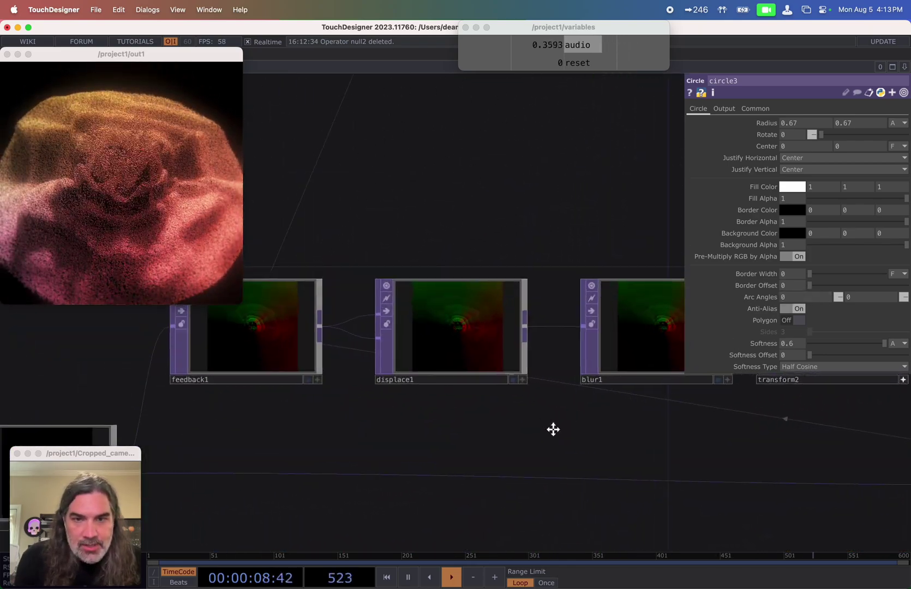
click(609, 425)
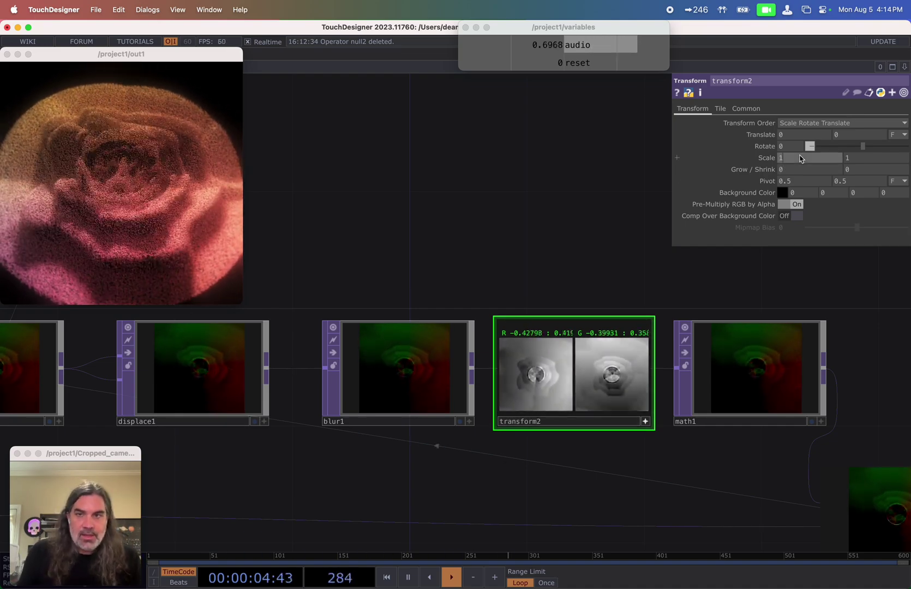
click(800, 159)
text(1.01)
key(Tab)
text(1)
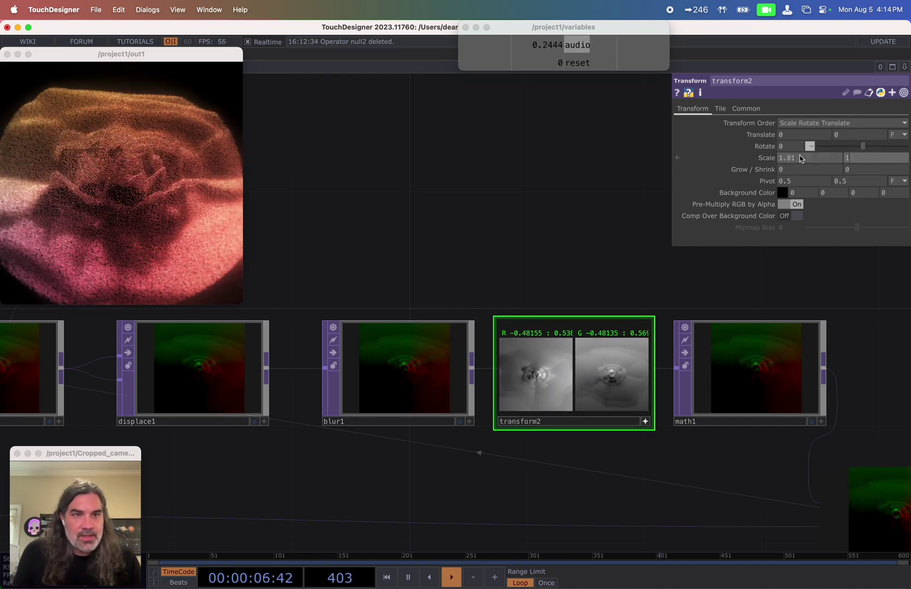
text(.01)
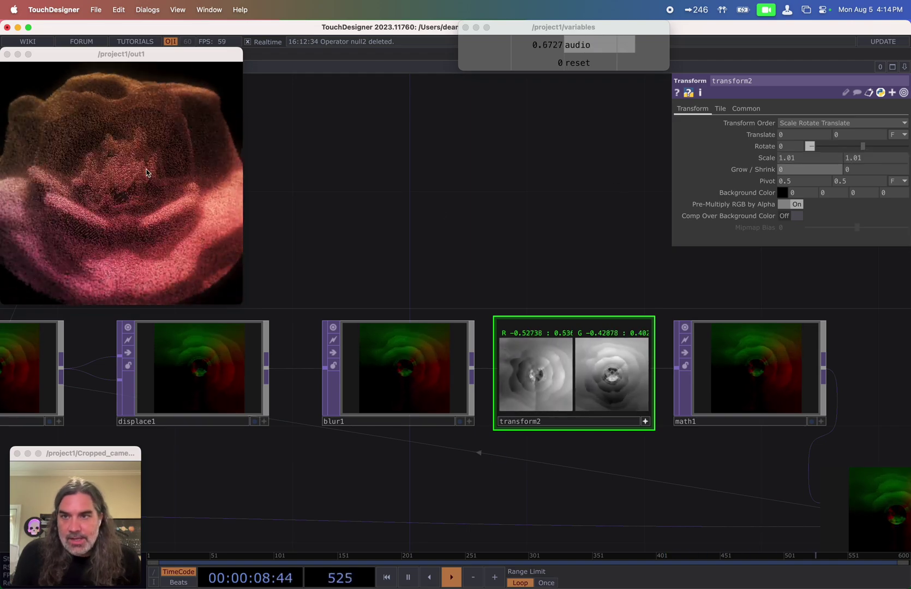
- Enlarge the out1 preview window and centre it over the network to show the finished visual
drag(319, 187, 635, 307)
scroll(635, 308, down, 5)
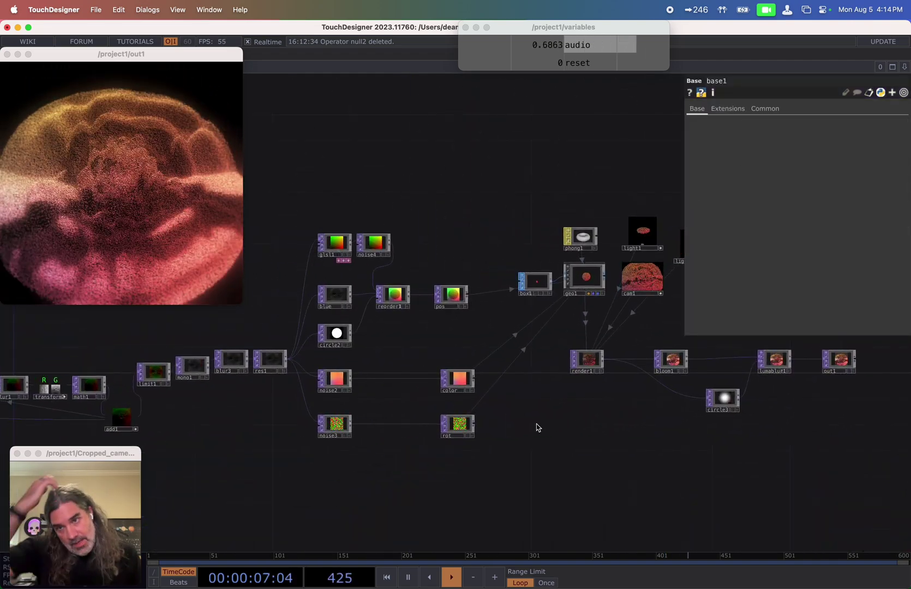
drag(240, 307, 492, 552)
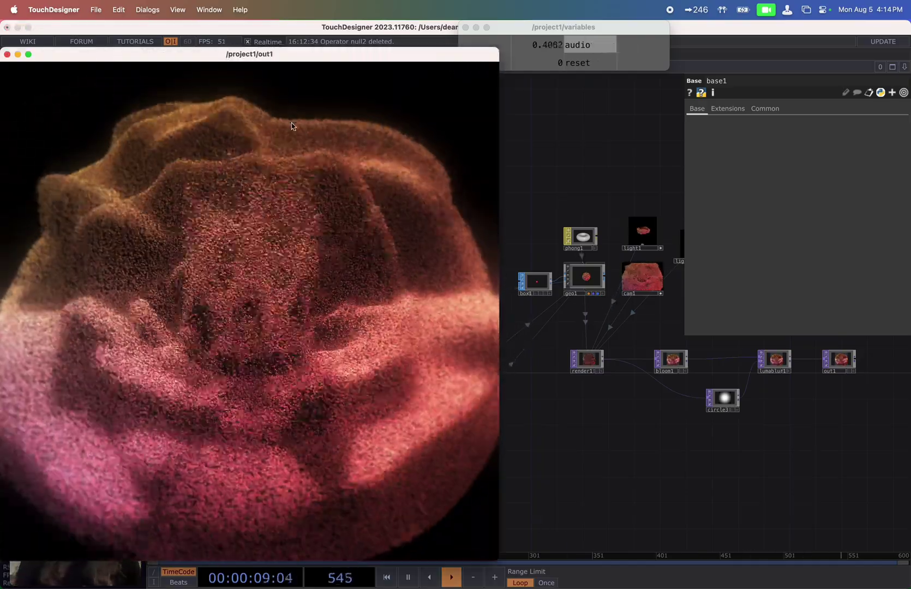
drag(298, 51, 466, 53)
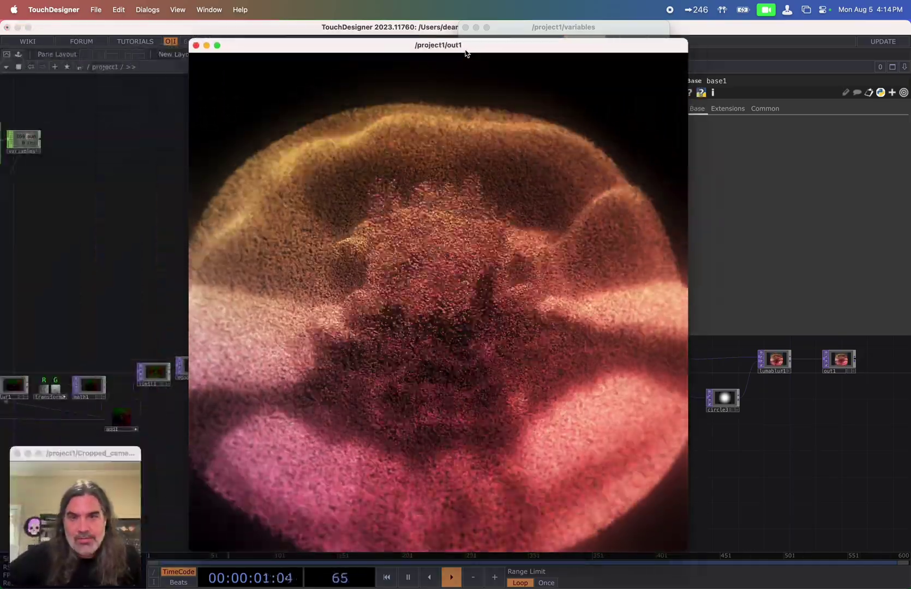